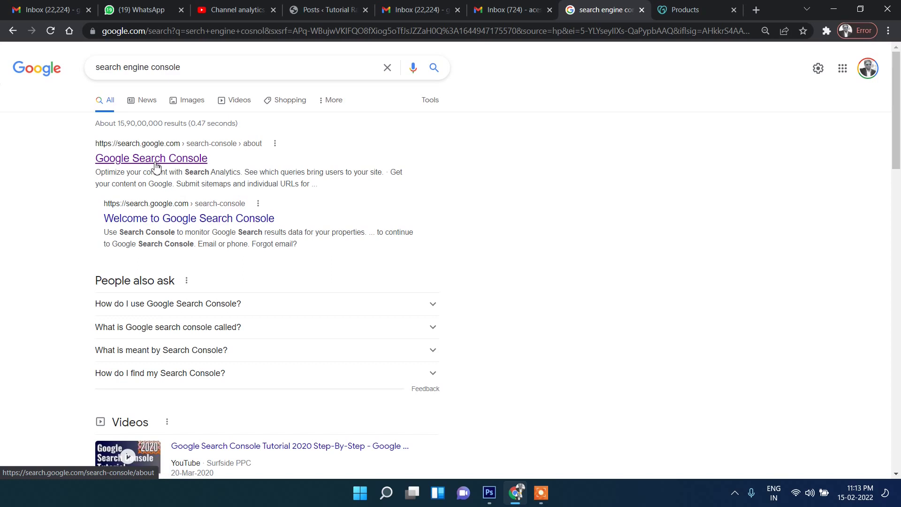
Open Google Search Console from the search results and start it.
scroll(259, 231, "down", 3)
scroll(268, 162, "up", 3)
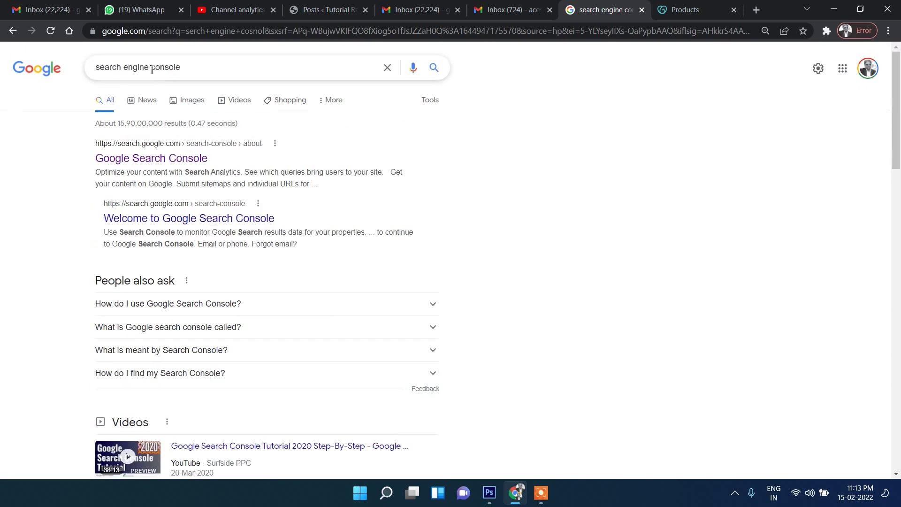
left_click_drag(152, 70, 295, 70)
left_click(648, 236)
left_click(139, 163)
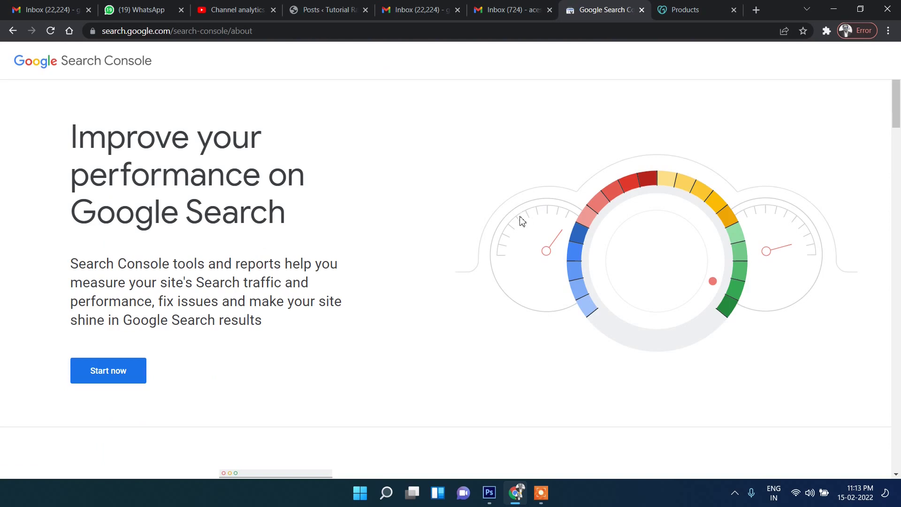
left_click(123, 370)
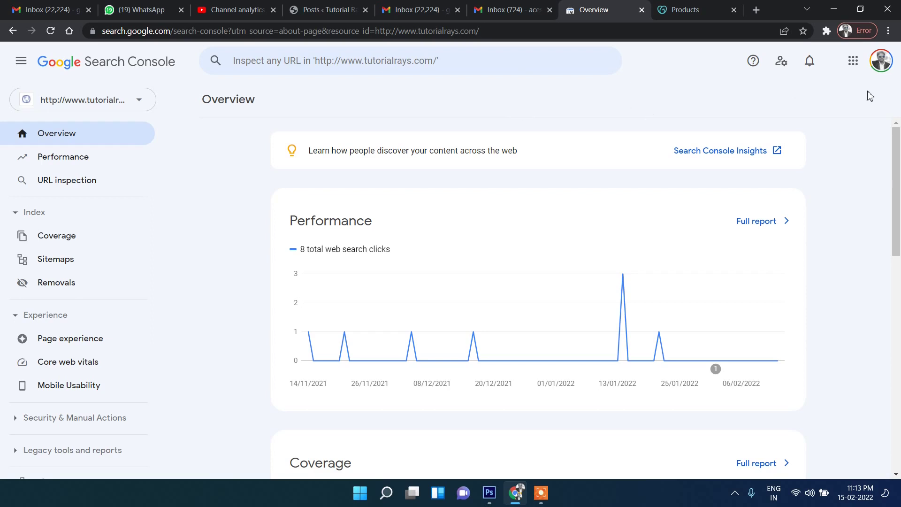
Switch Search Console to the Acesoftech Academy account.
left_click(880, 61)
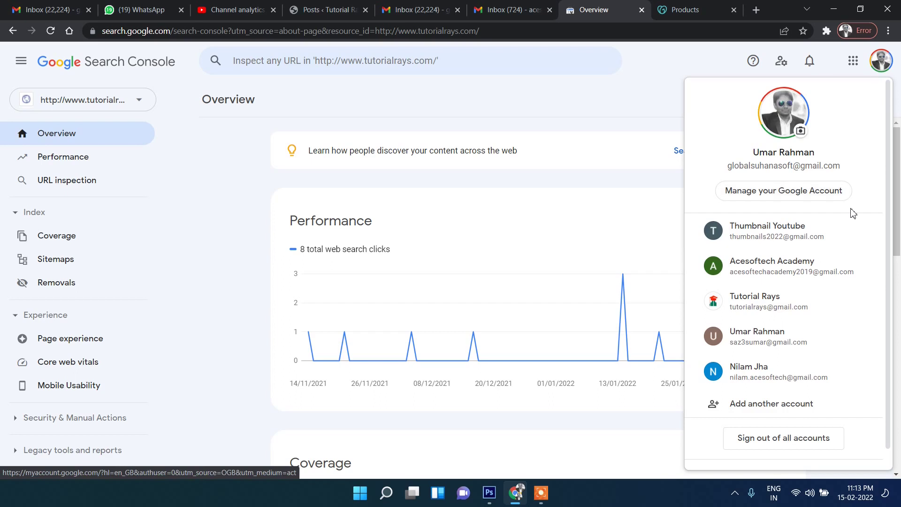
left_click(812, 266)
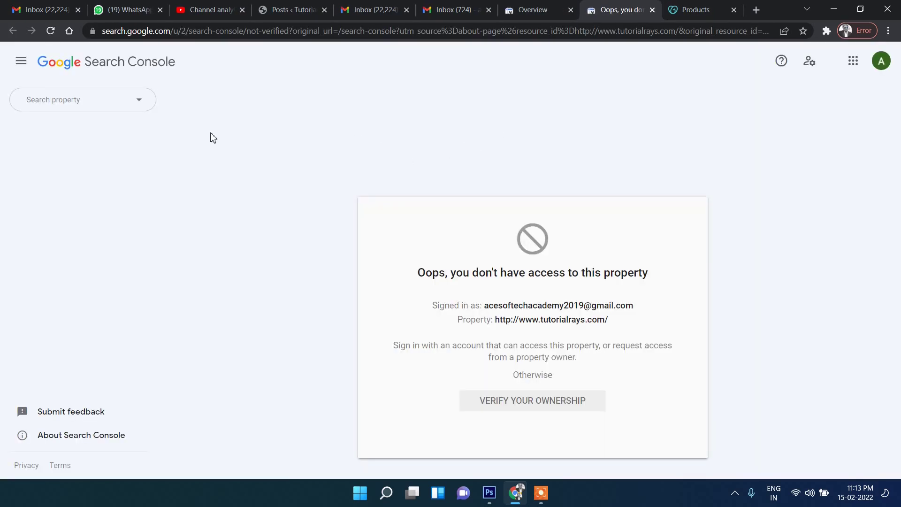
left_click(127, 109)
left_click(229, 109)
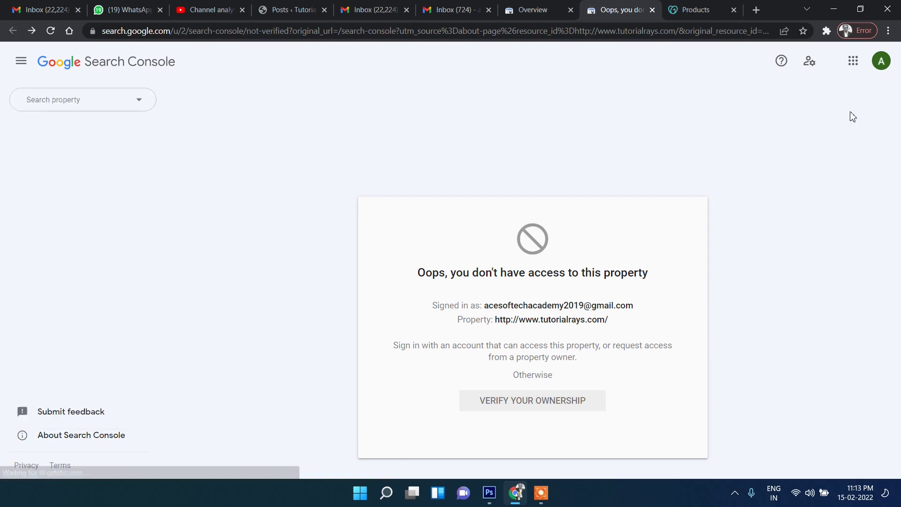
left_click(882, 64)
left_click(399, 124)
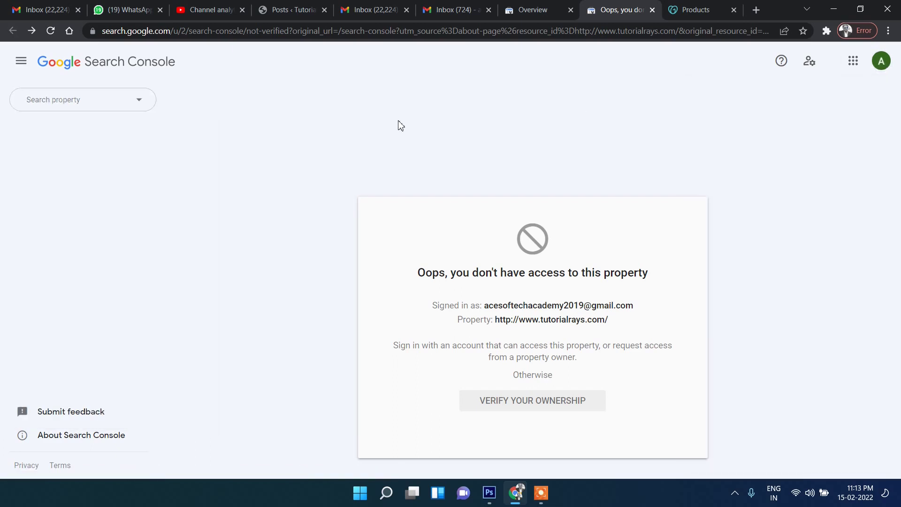
Examine the account's verified and unverified properties and compare them with the domains on the GoDaddy products page.
left_click(99, 107)
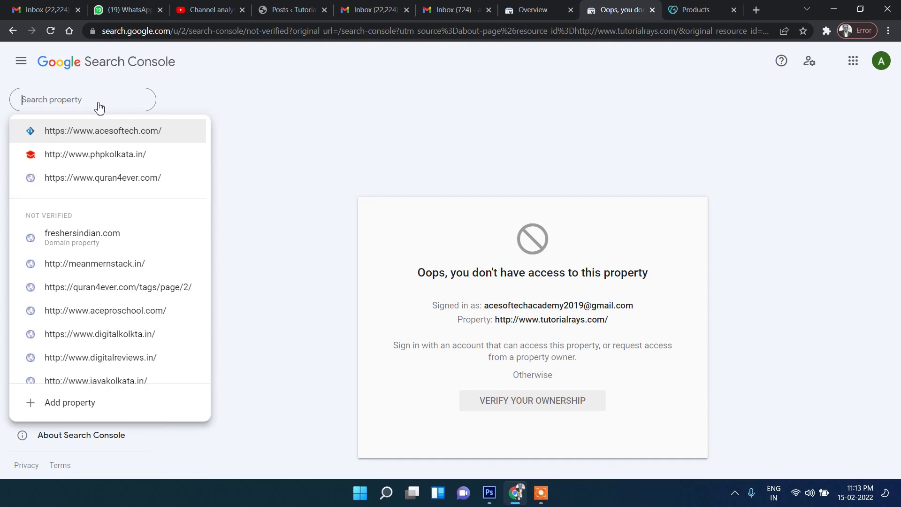
scroll(94, 310, "down", 3)
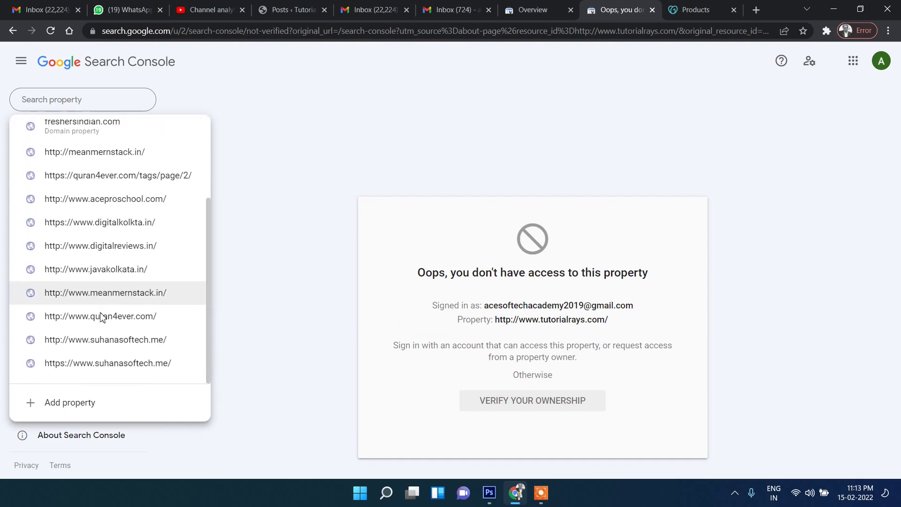
scroll(108, 205, "up", 3)
scroll(108, 225, "down", 3)
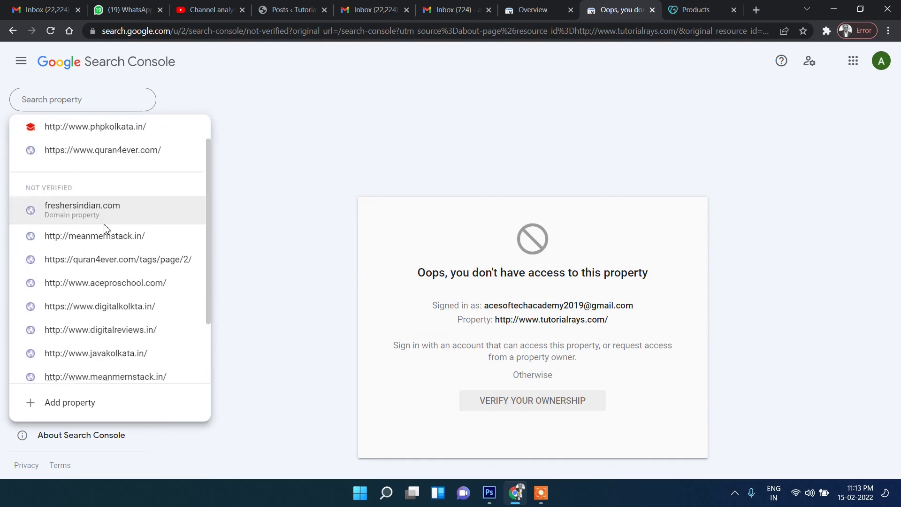
scroll(100, 272, "up", 3)
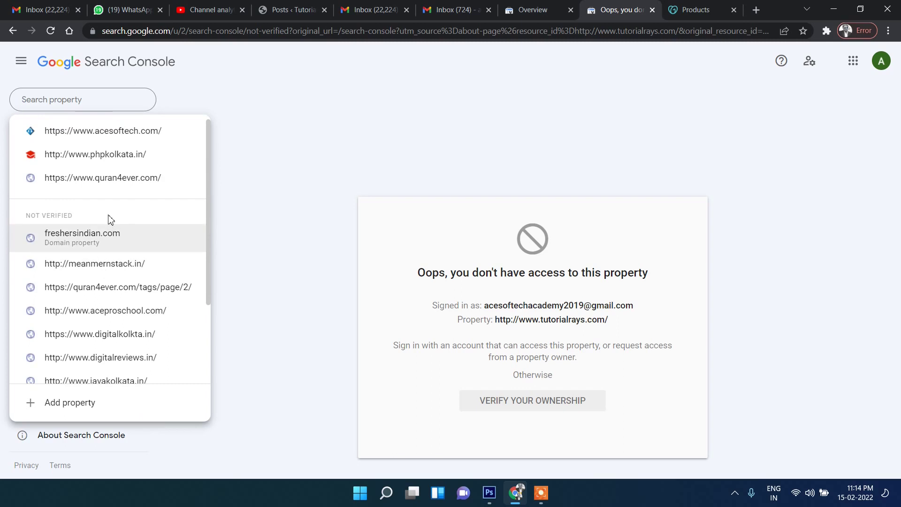
scroll(108, 219, "down", 3)
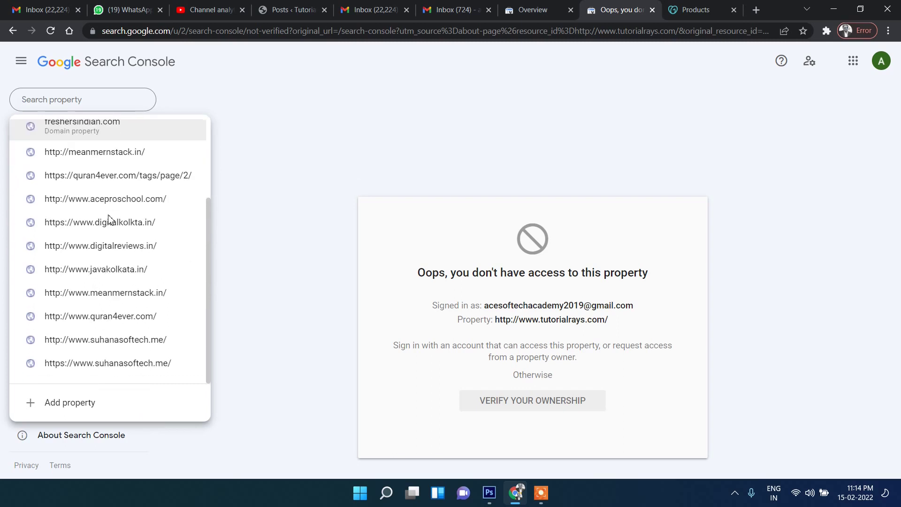
left_click(699, 10)
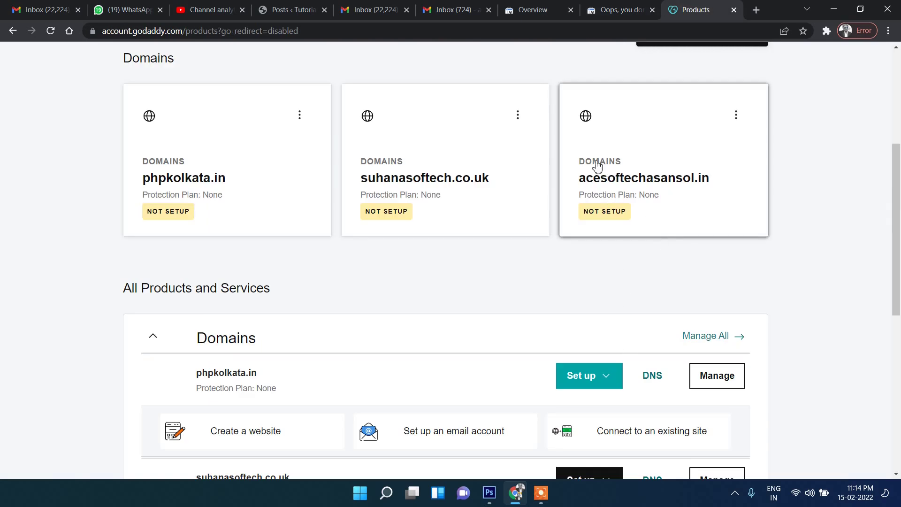
left_click(621, 8)
Start adding a new property from the Search Console property list.
scroll(113, 385, "down", 3)
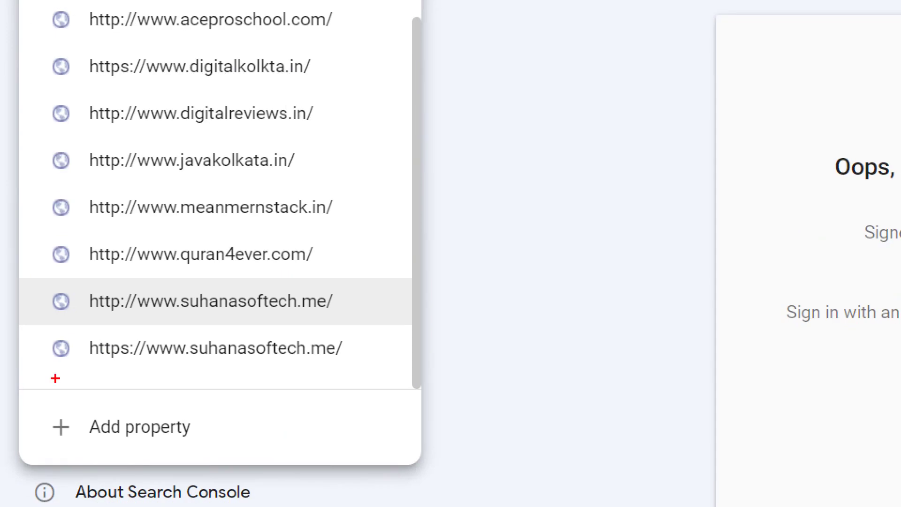
left_click_drag(218, 424, 390, 365)
scroll(393, 358, "up", 2)
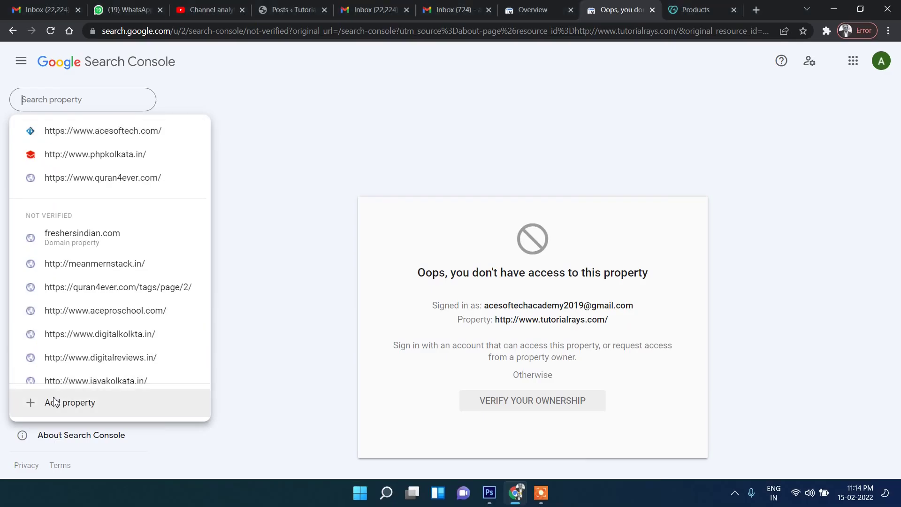
left_click(115, 428)
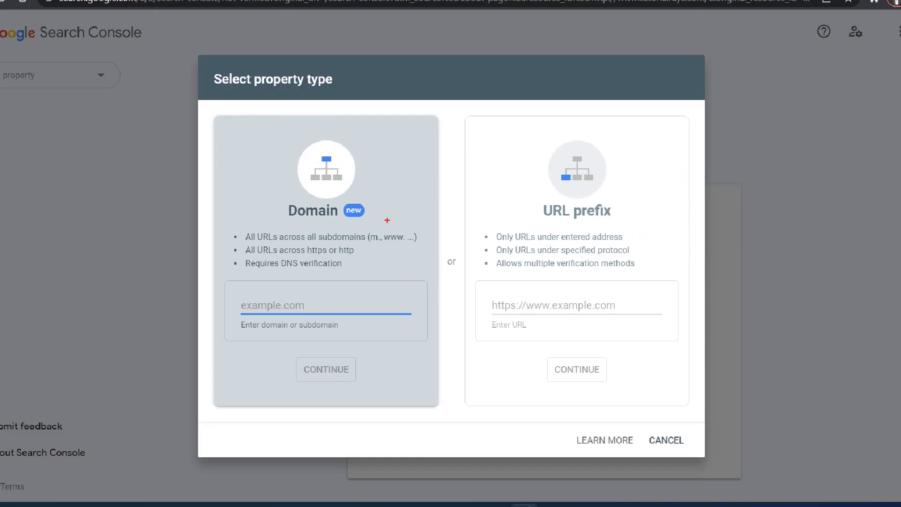
left_click_drag(376, 214, 445, 157)
left_click_drag(566, 196, 661, 139)
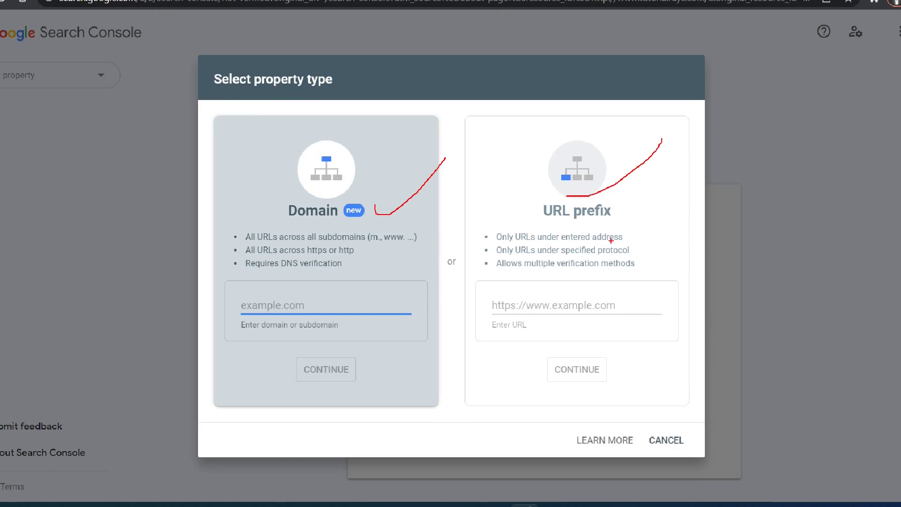
mouse_move(310, 173)
left_mouse_down()
mouse_move(413, 223)
mouse_move(251, 190)
left_mouse_up()
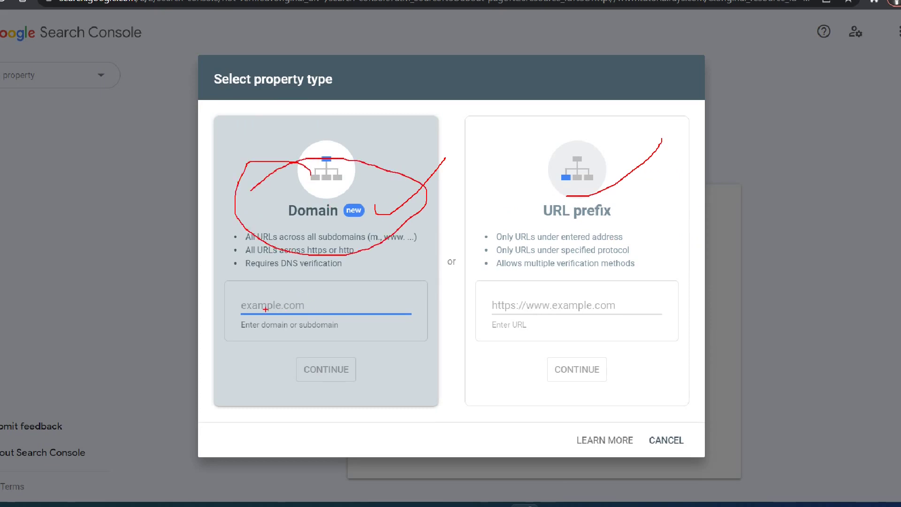
left_click_drag(229, 294, 413, 289)
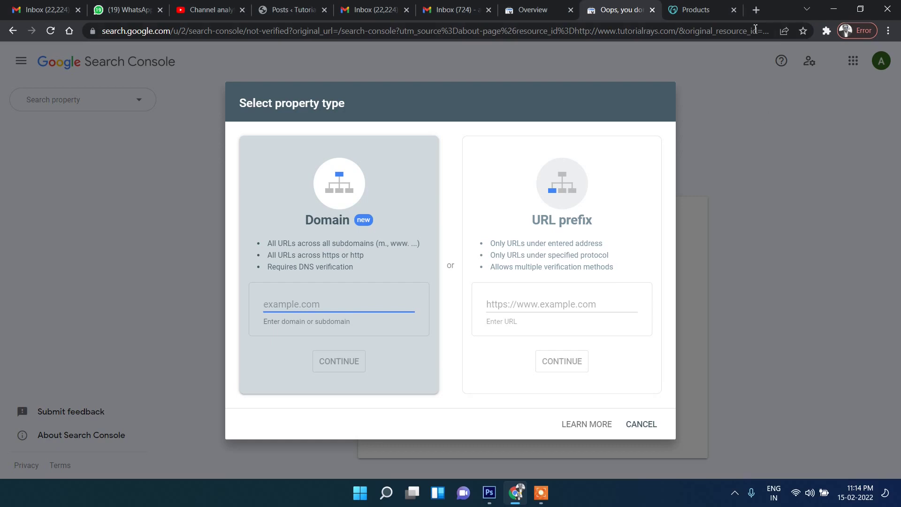
Copy the domain acesoftechasansol.in from the GoDaddy products page and paste it as the address in a new browser tab.
left_click(755, 10)
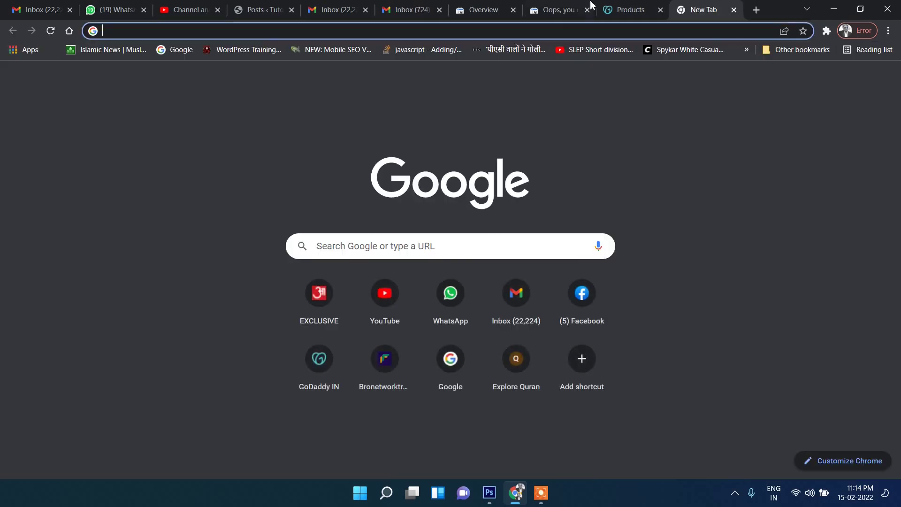
left_click(615, 10)
left_click_drag(714, 181, 578, 184)
key("ctrl+c")
left_click(703, 10)
key("ctrl+v")
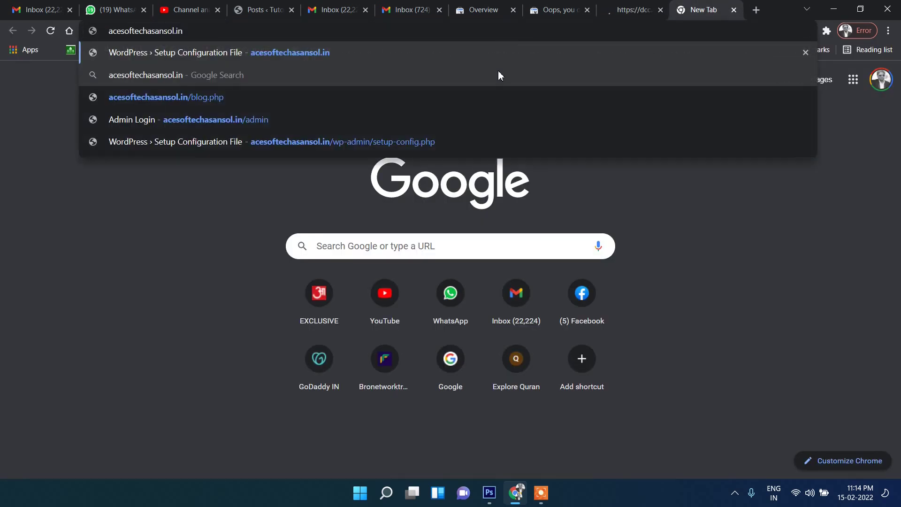
double_click(757, 10)
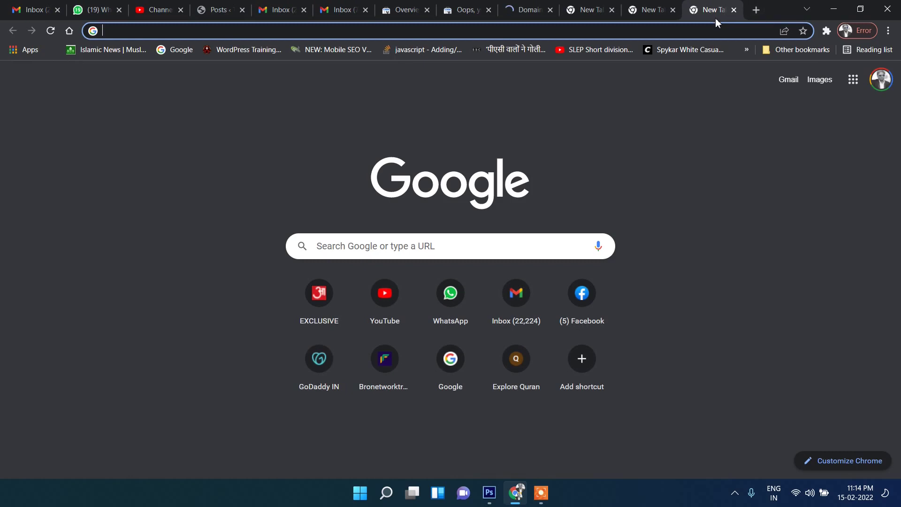
type("www.")
key("ctrl+v")
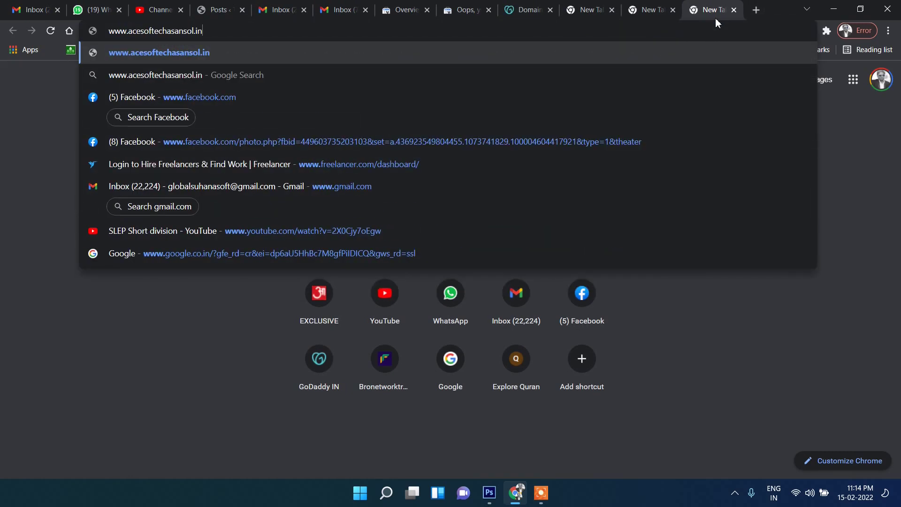
left_click(757, 15)
key("ctrl+v")
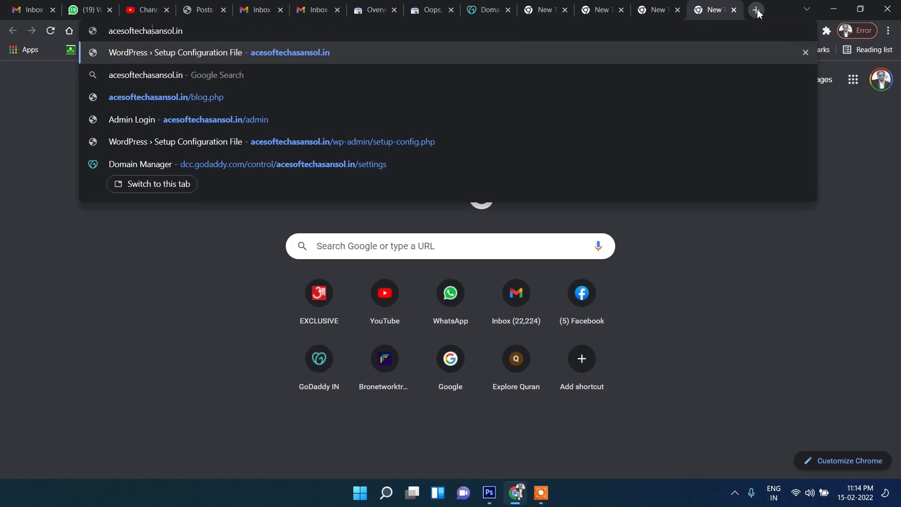
key("Home")
type("https://")
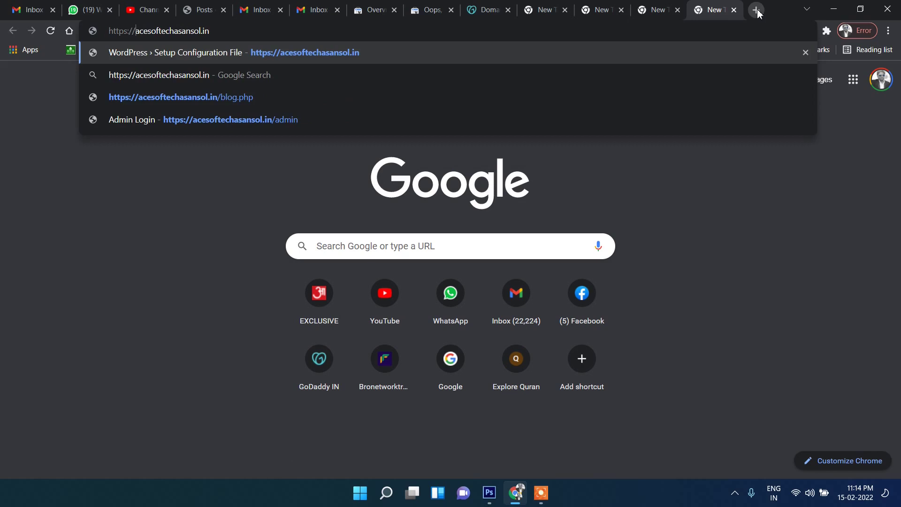
type("www.")
key("BackSpace")
key("BackSpace")
key("BackSpace")
key("BackSpace")
left_click(755, 10)
key("ctrl+v")
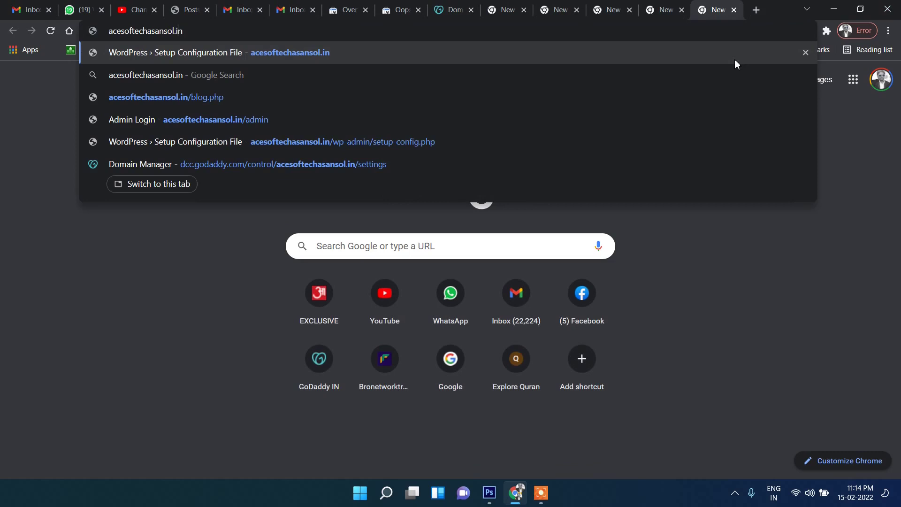
type("https")
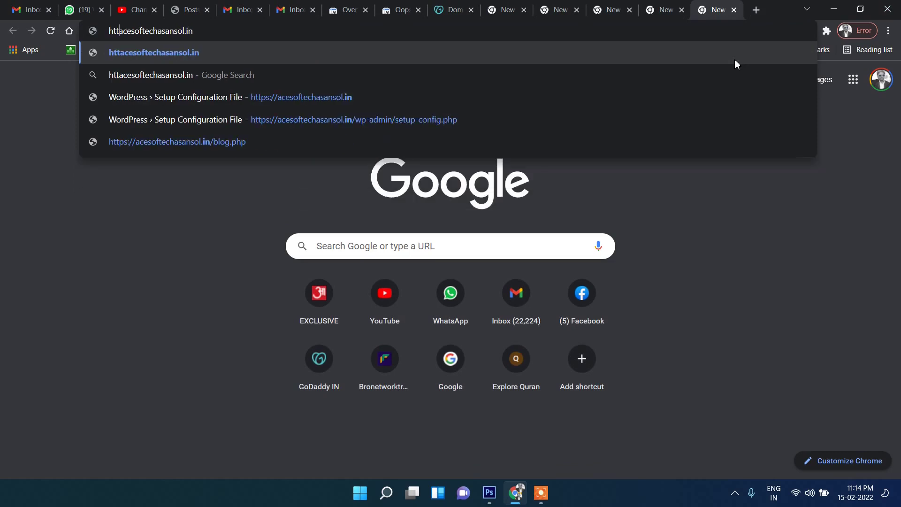
type("://wwww")
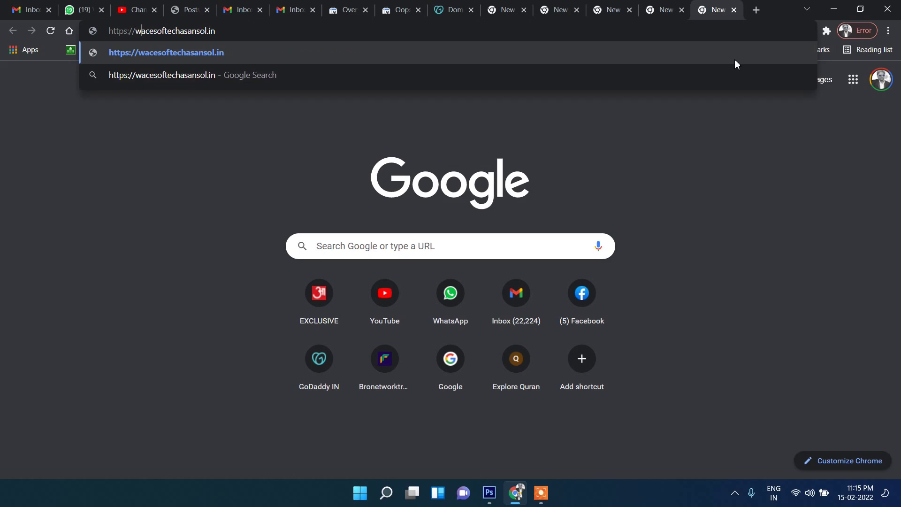
key("BackSpace")
type(".")
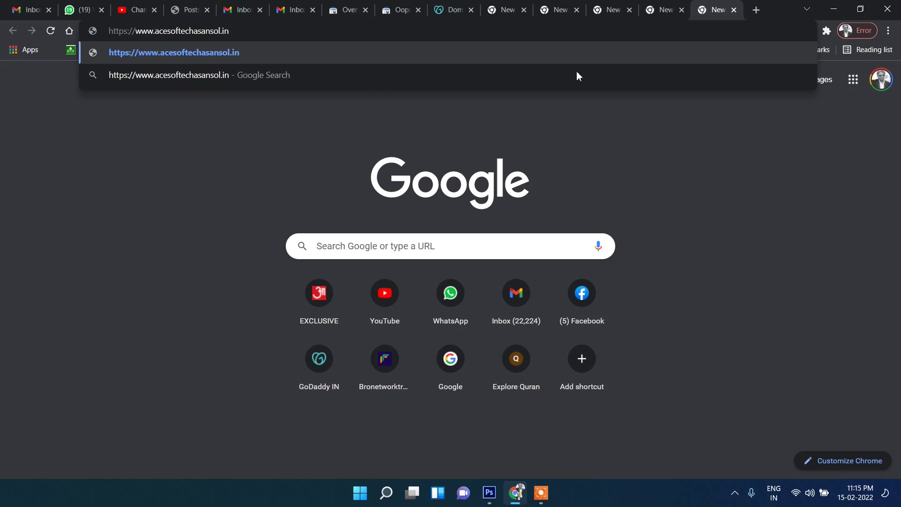
Compare the address variants of acesoftechasansol.in with and without www and https across the new tabs.
left_click(516, 9)
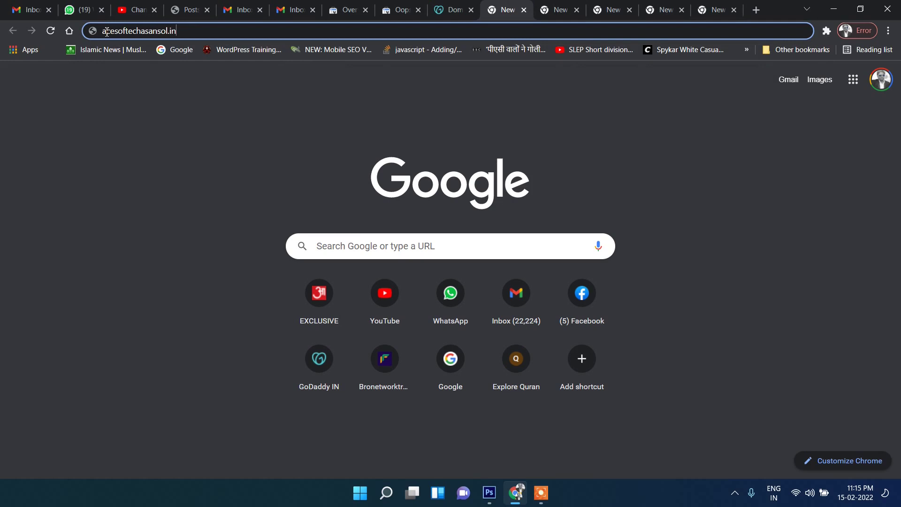
left_click_drag(107, 32, 187, 31)
left_click(557, 10)
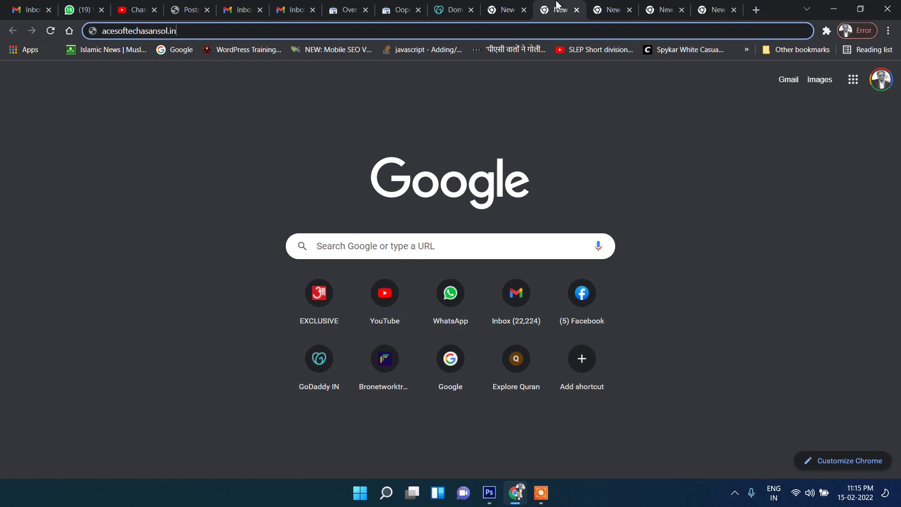
left_click(612, 9)
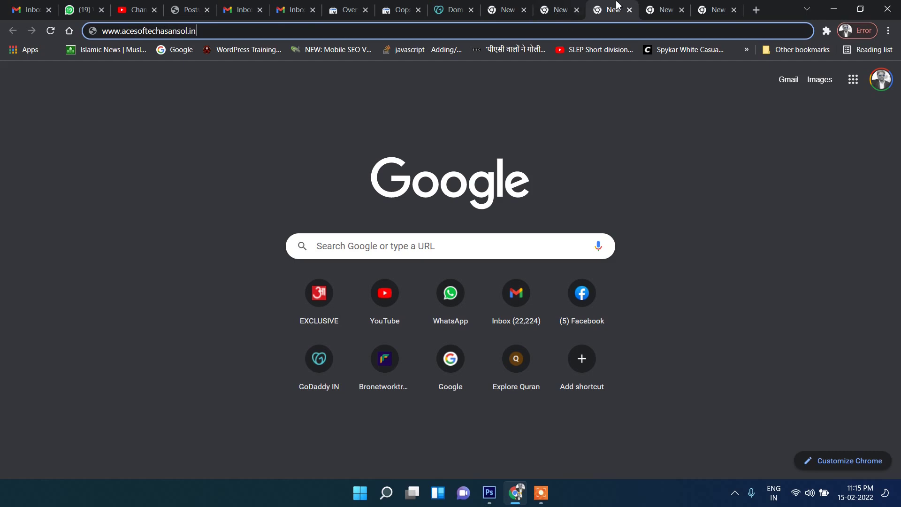
left_click(665, 9)
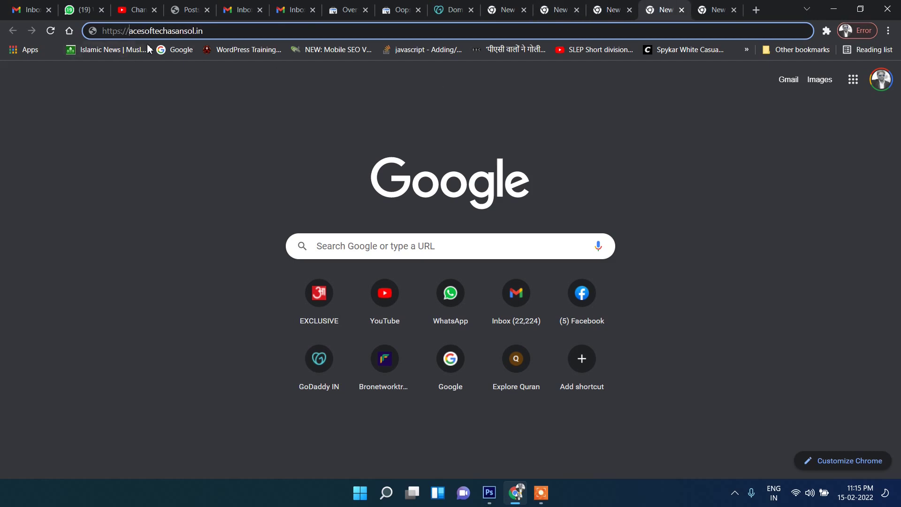
left_click(716, 10)
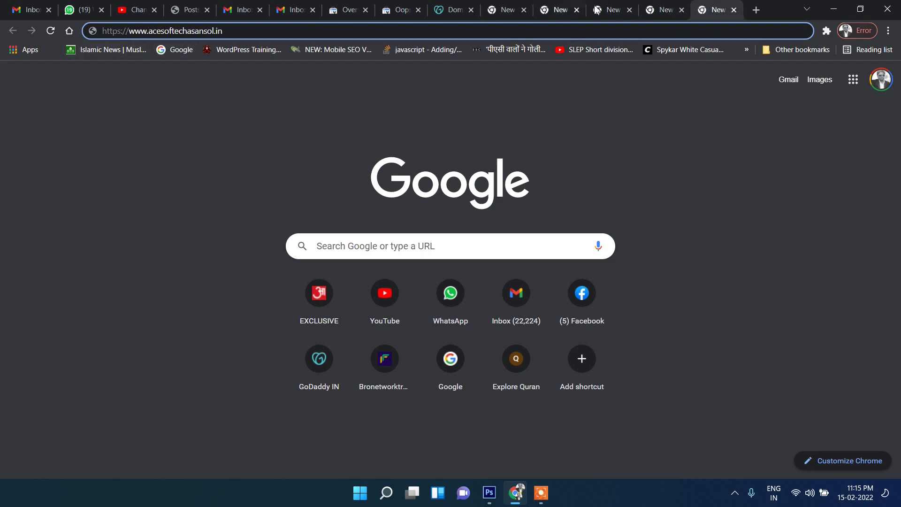
left_click(664, 10)
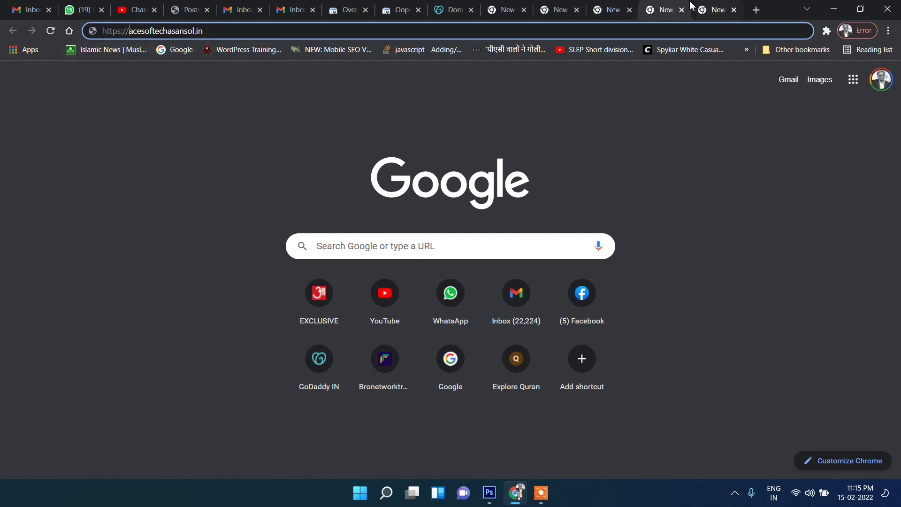
Compare the Domain and URL prefix property types in Search Console against the acesoftechasansol.in address variants in the open tabs.
left_click(699, 13)
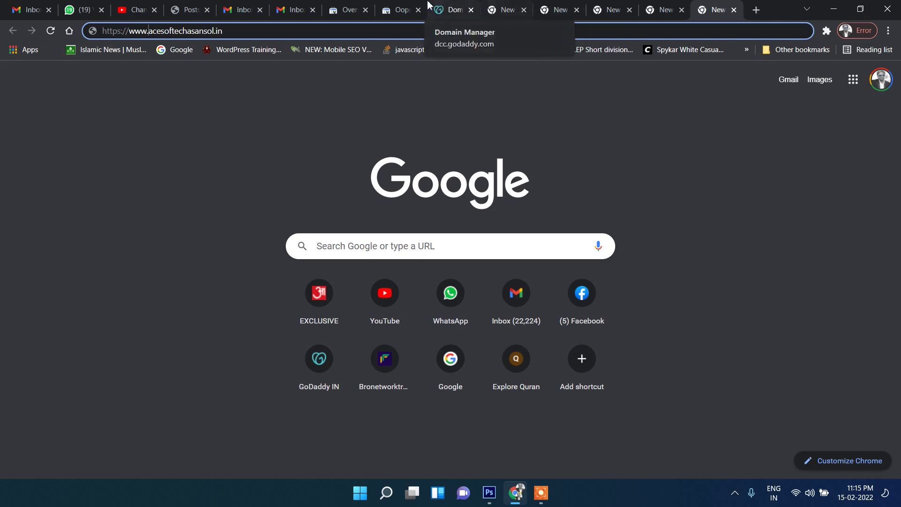
left_click(411, 9)
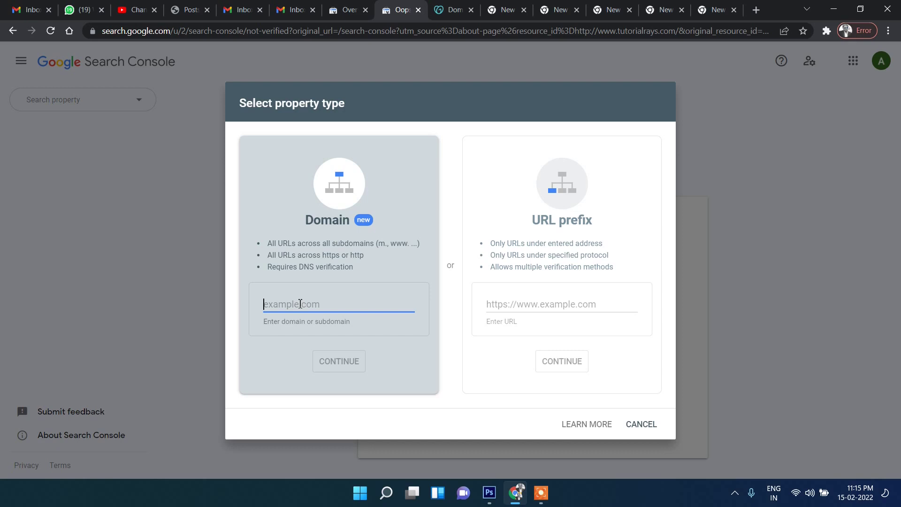
left_click(543, 301)
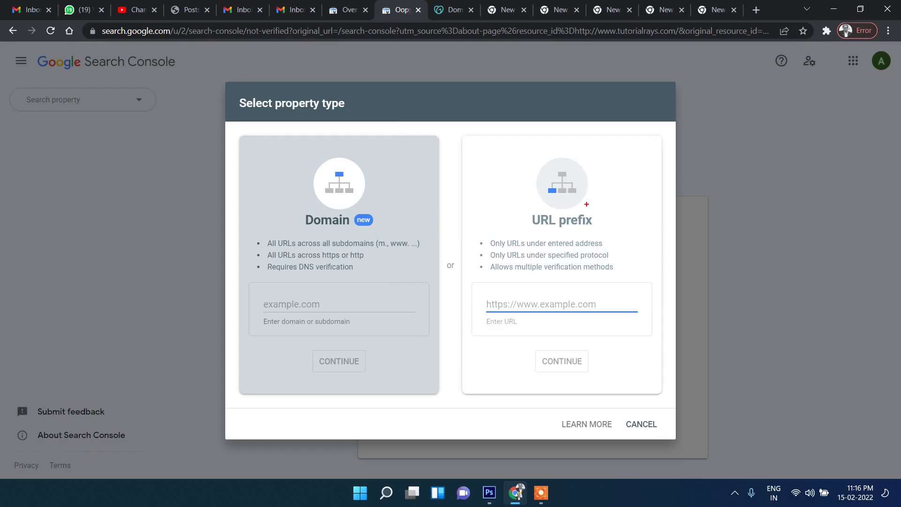
mouse_move(583, 184)
left_mouse_down()
mouse_move(554, 173)
mouse_move(654, 284)
mouse_move(567, 214)
mouse_move(706, 205)
left_mouse_up()
left_click_drag(669, 233, 720, 236)
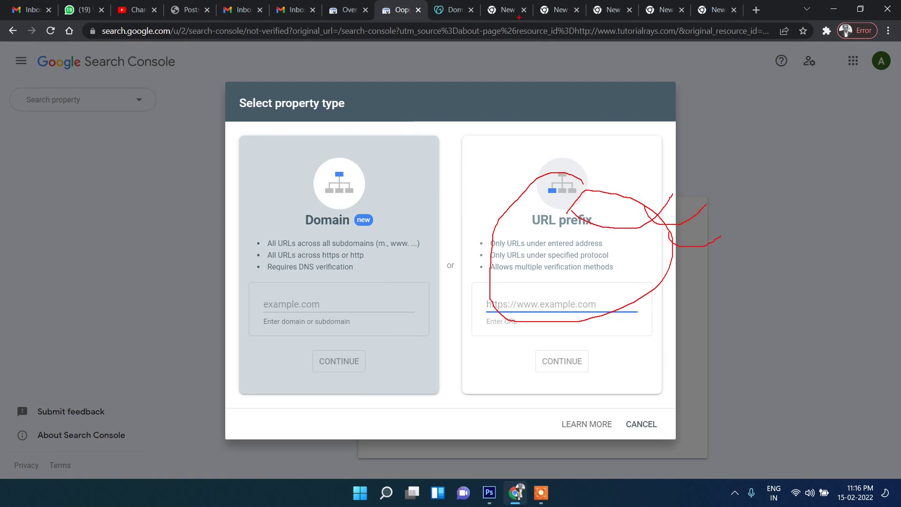
left_click_drag(648, 10, 691, 6)
left_click_drag(711, 7, 732, 6)
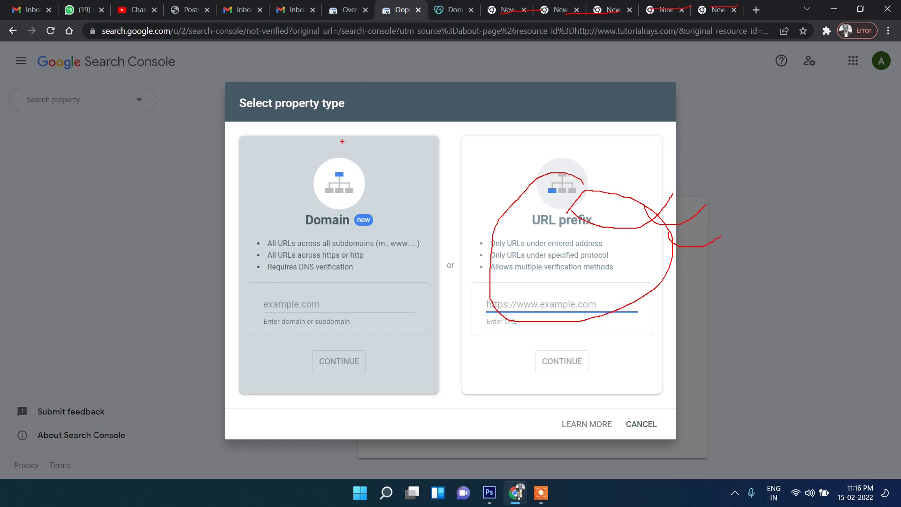
mouse_move(317, 131)
left_mouse_down()
mouse_move(289, 215)
mouse_move(420, 155)
mouse_move(304, 138)
left_mouse_up()
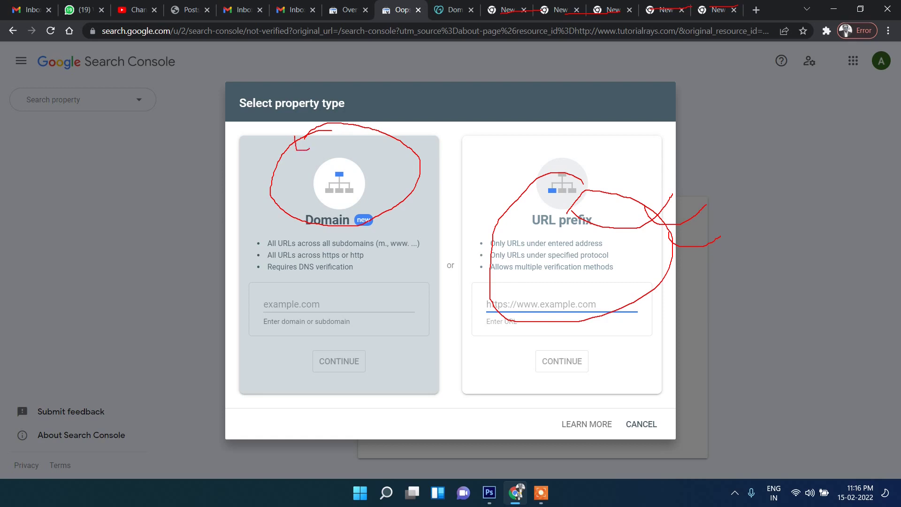
left_click_drag(473, 172, 630, 186)
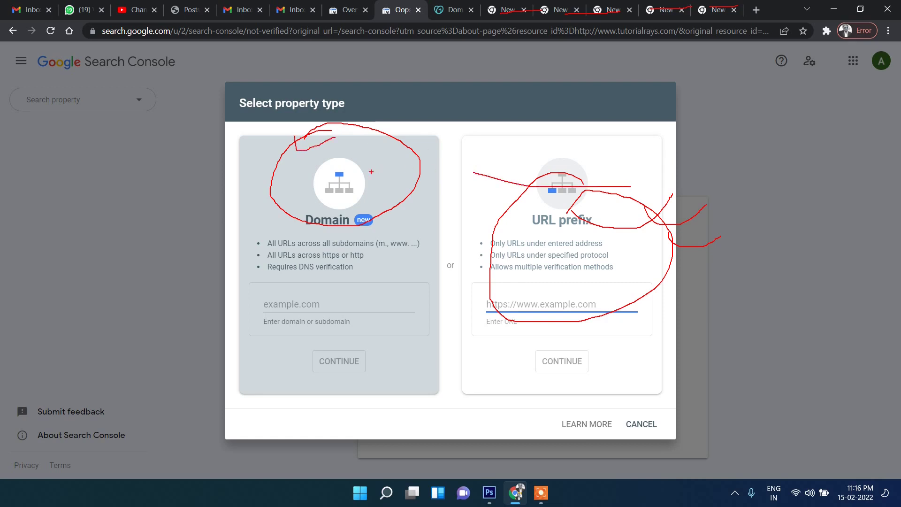
mouse_move(281, 173)
left_mouse_down()
mouse_move(330, 320)
mouse_move(415, 214)
mouse_move(270, 195)
left_mouse_up()
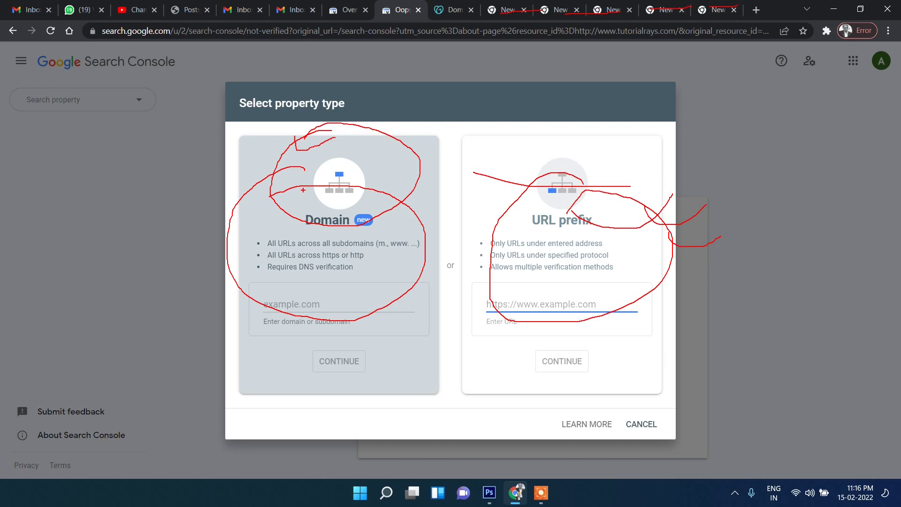
key("Escape")
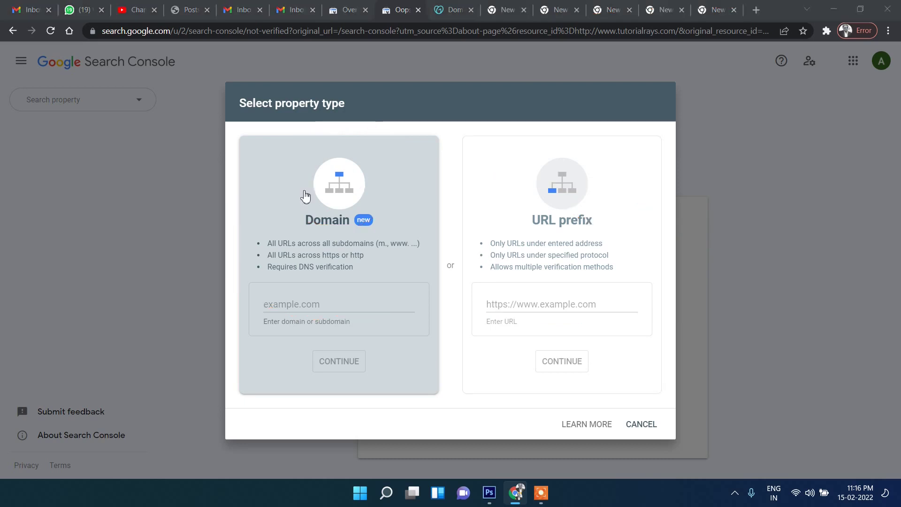
left_click(304, 304)
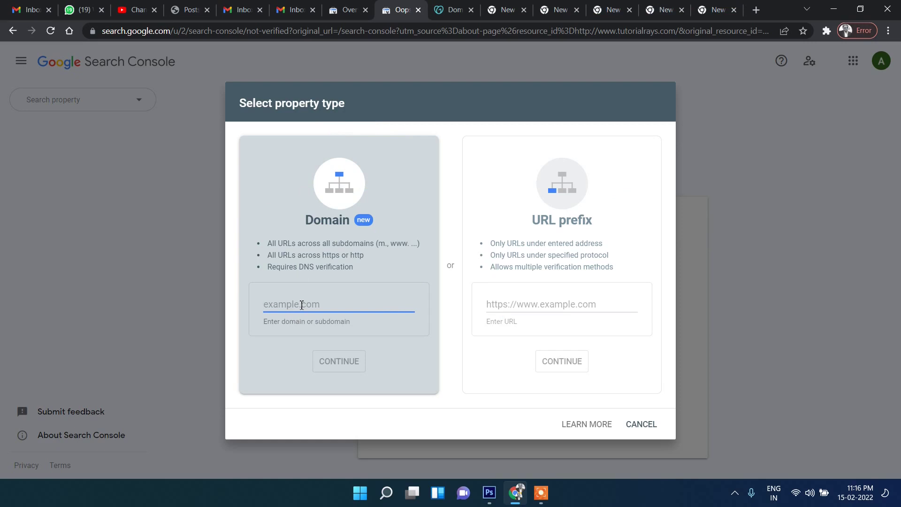
left_click(712, 9)
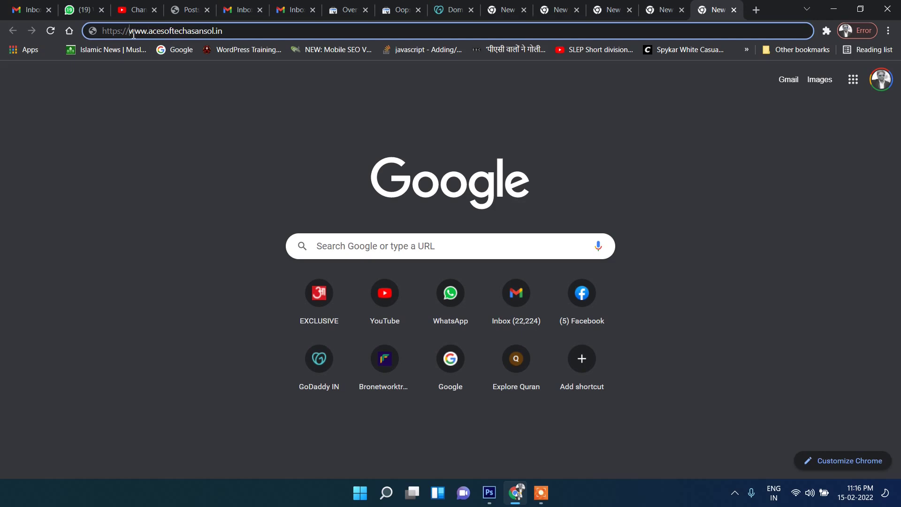
left_click_drag(133, 34, 267, 33)
key("ctrl+c")
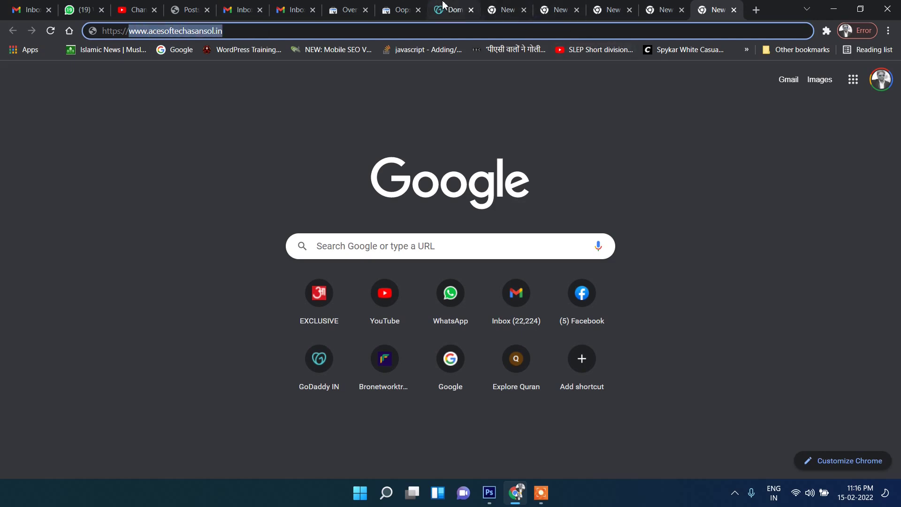
left_click(399, 10)
key("ctrl+v")
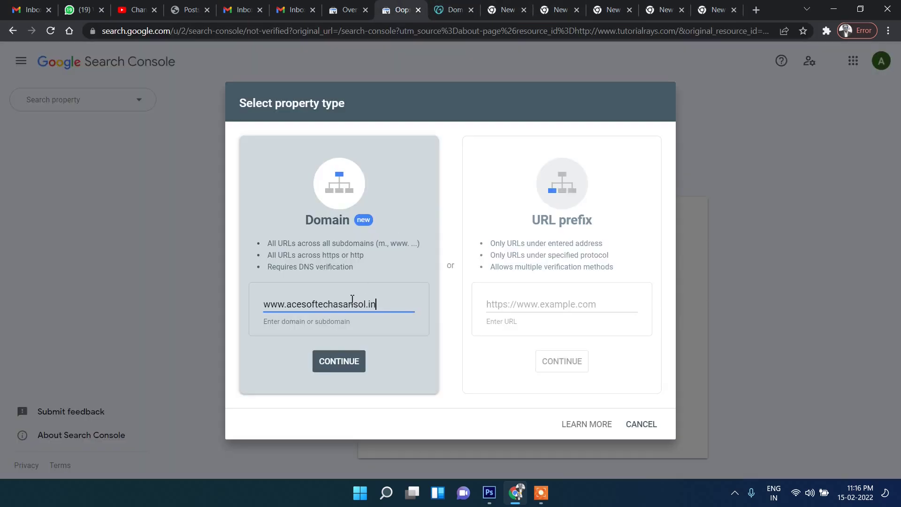
left_click(328, 371)
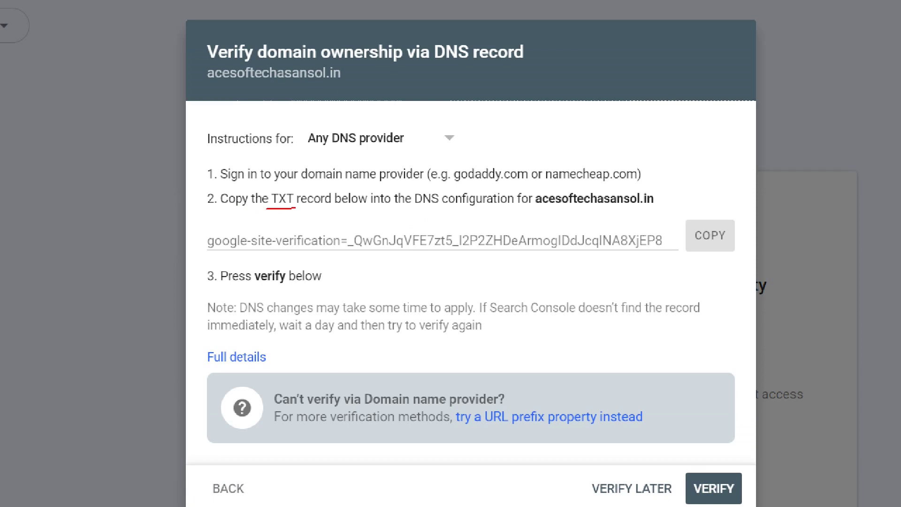
Review the DNS verification instructions for acesoftechasansol.in and copy the TXT record value.
mouse_move(278, 187)
left_mouse_down()
mouse_move(311, 224)
mouse_move(283, 187)
left_mouse_up()
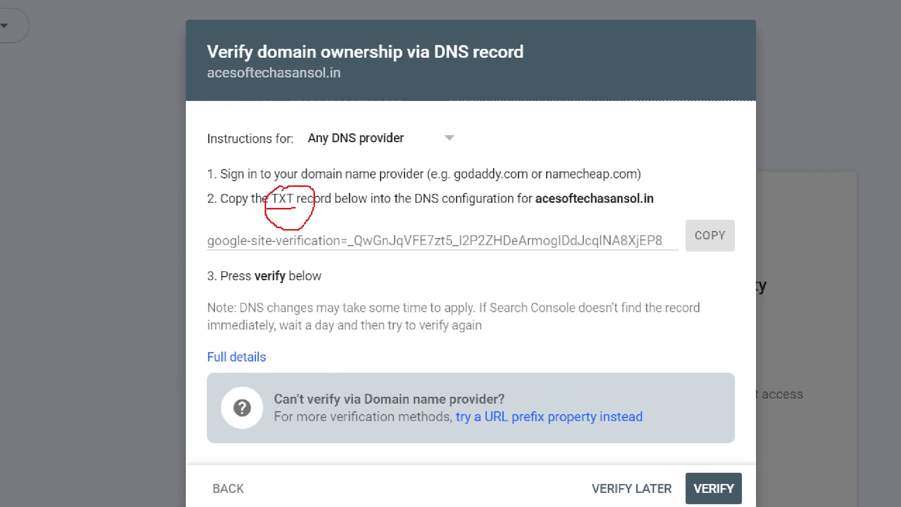
key("Escape")
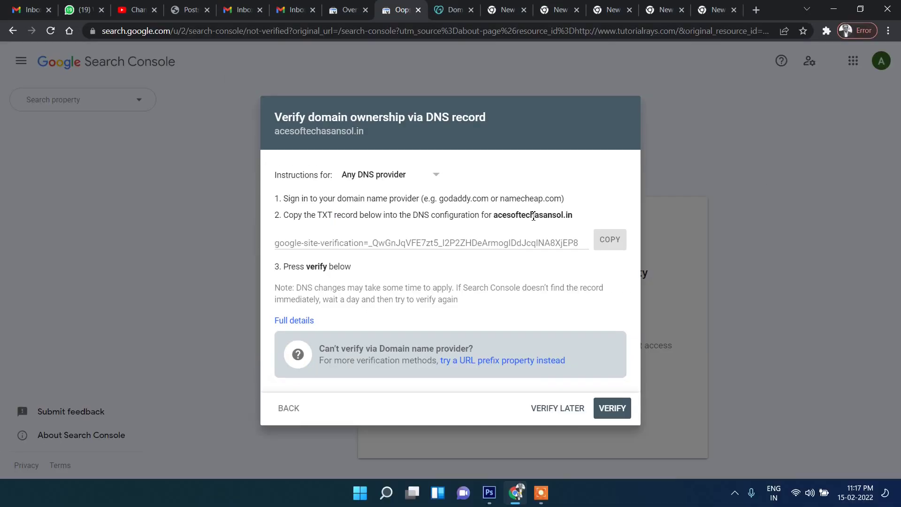
left_click_drag(573, 215, 496, 217)
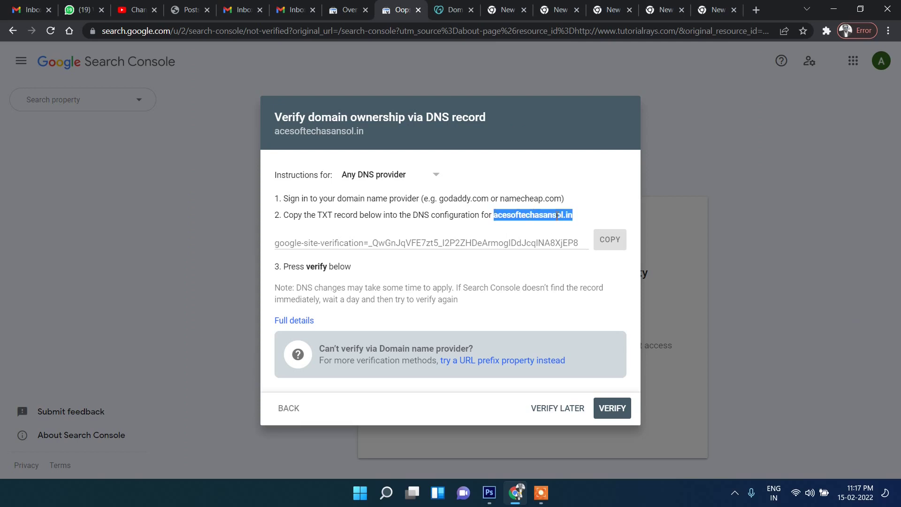
left_click(415, 243)
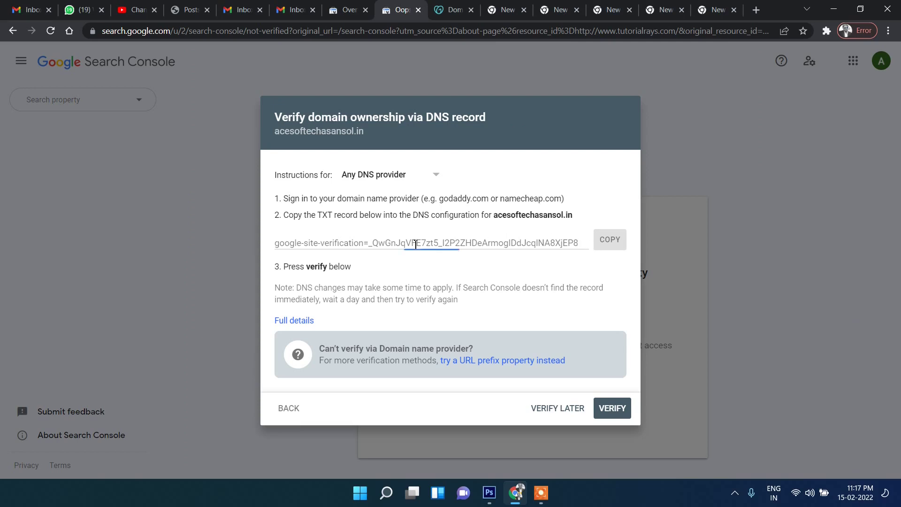
left_click(606, 244)
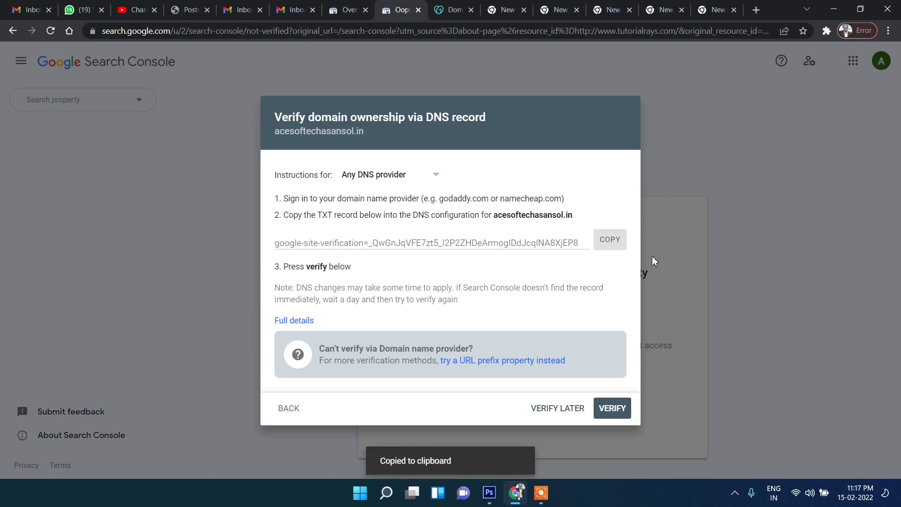
Switch to GoDaddy and look through the Domain Settings page of acesoftechasansol.in for the DNS options.
left_click(457, 7)
scroll(740, 248, "down", 9)
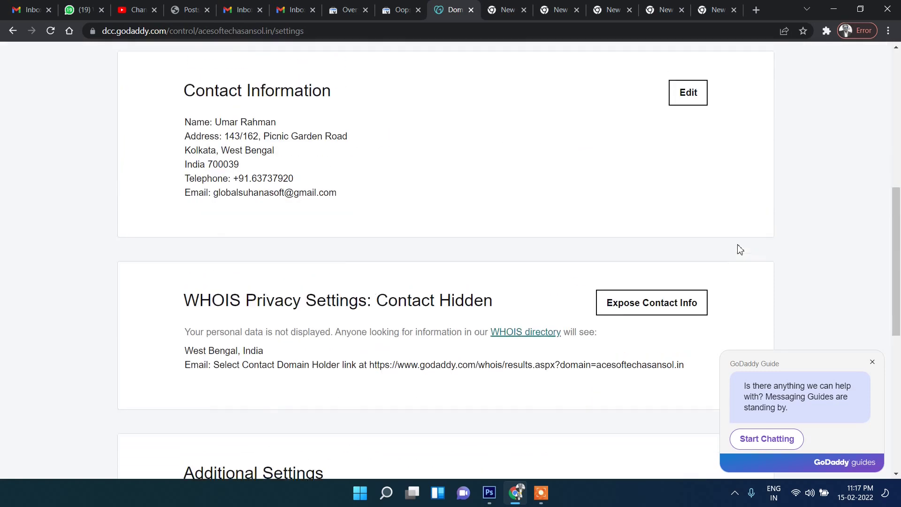
scroll(740, 249, "up", 9)
scroll(327, 199, "down", 15)
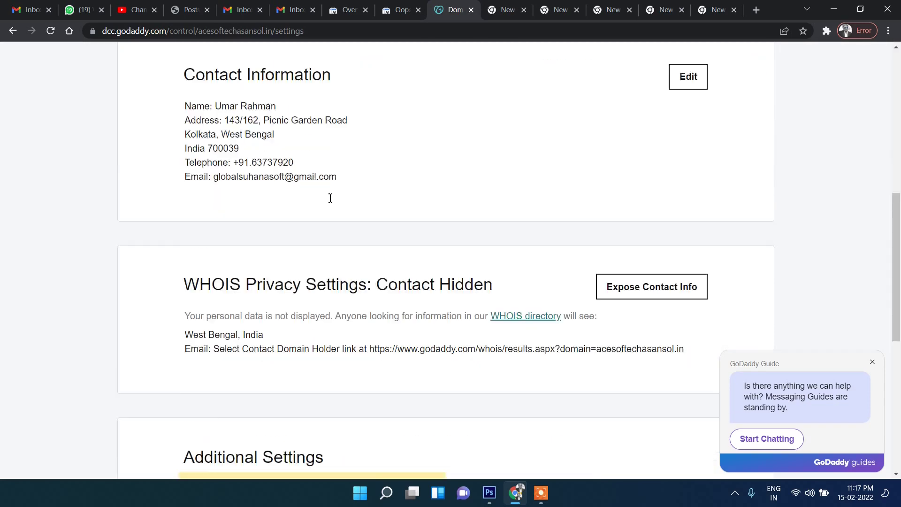
scroll(322, 217, "down", 2)
scroll(327, 221, "up", 15)
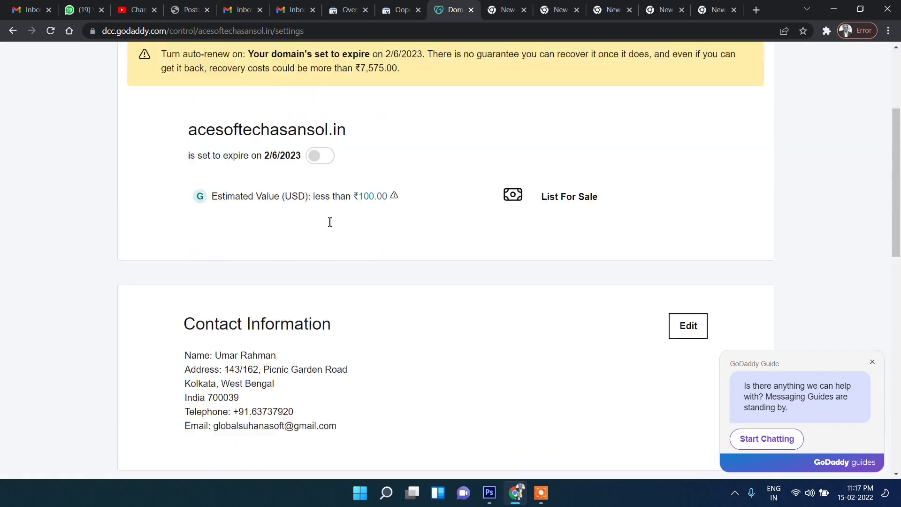
scroll(369, 258, "down", 1)
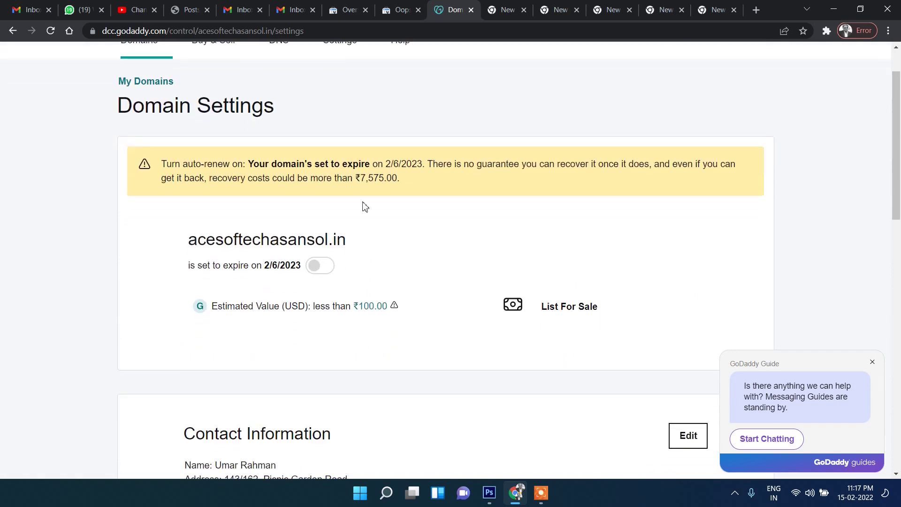
scroll(399, 225, "down", 3)
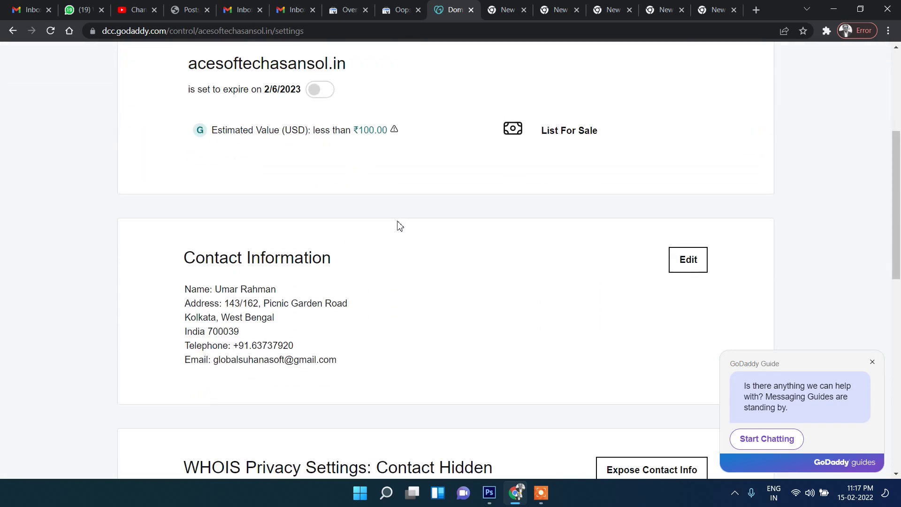
scroll(399, 226, "up", 5)
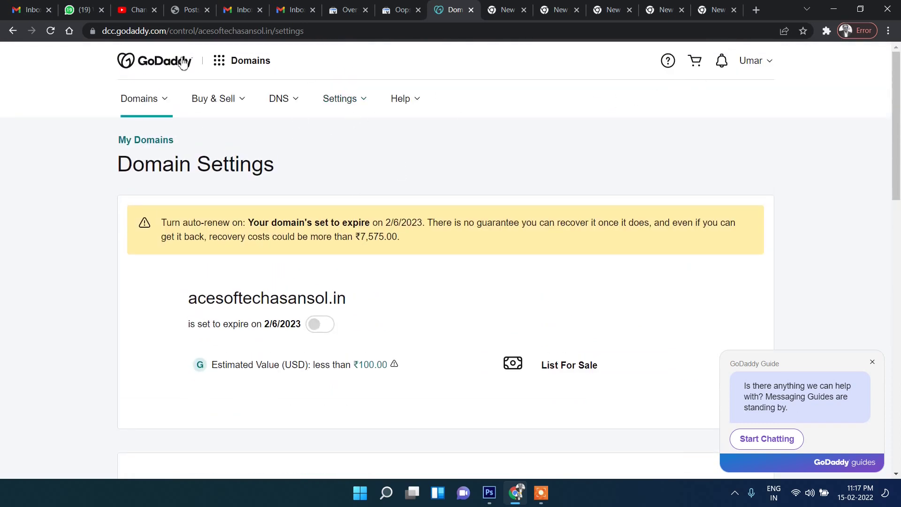
Return to the GoDaddy product list and open DNS management for acesoftechasansol.in.
left_click(13, 31)
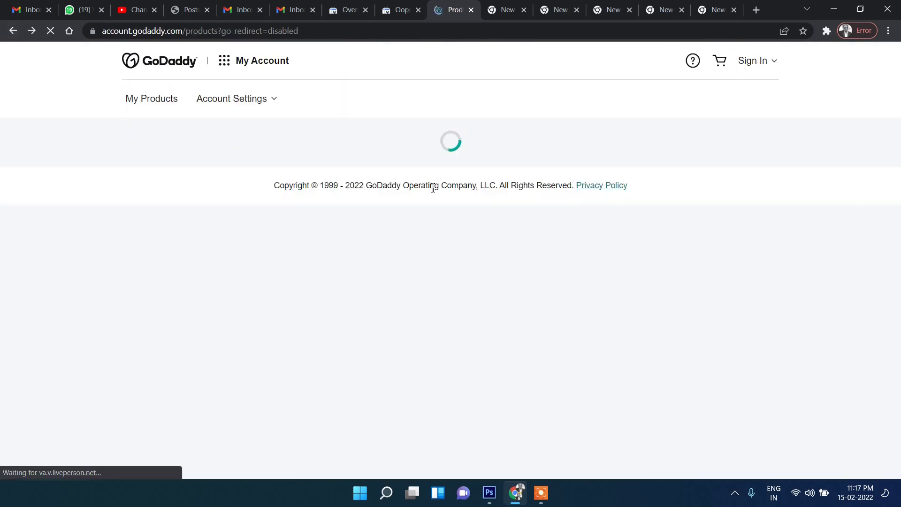
scroll(735, 196, "down", 3)
left_click(736, 232)
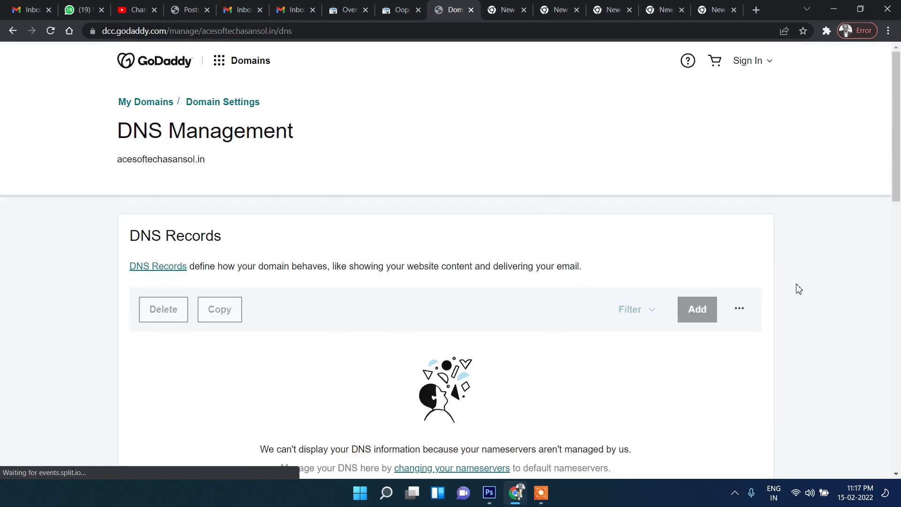
Examine the DNS Records notice and the Nameservers section to find where DNS for acesoftechasansol.in is managed.
scroll(798, 264, "down", 3)
scroll(797, 264, "up", 4)
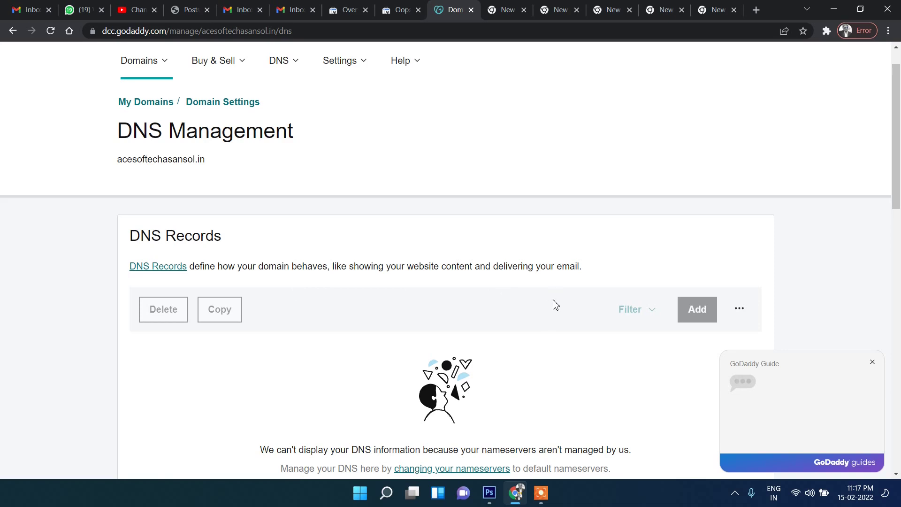
scroll(559, 300, "down", 1)
scroll(559, 299, "down", 7)
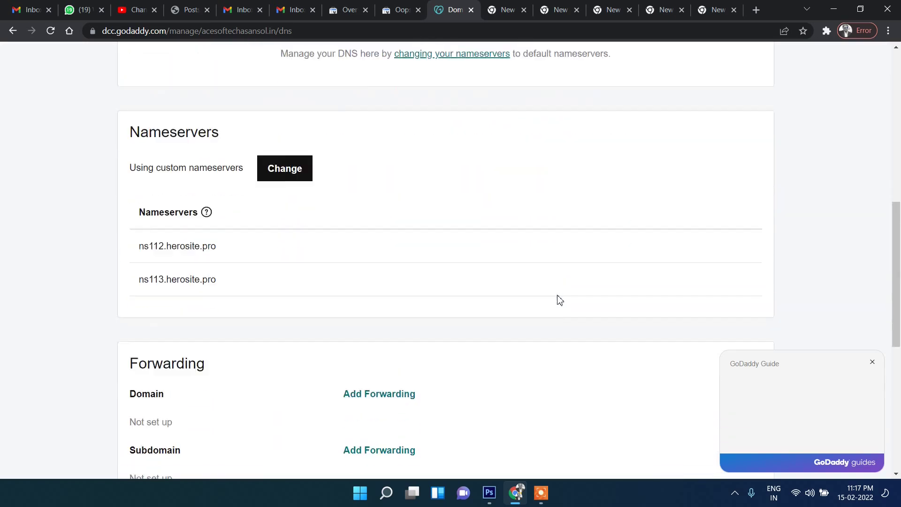
scroll(462, 209, "up", 9)
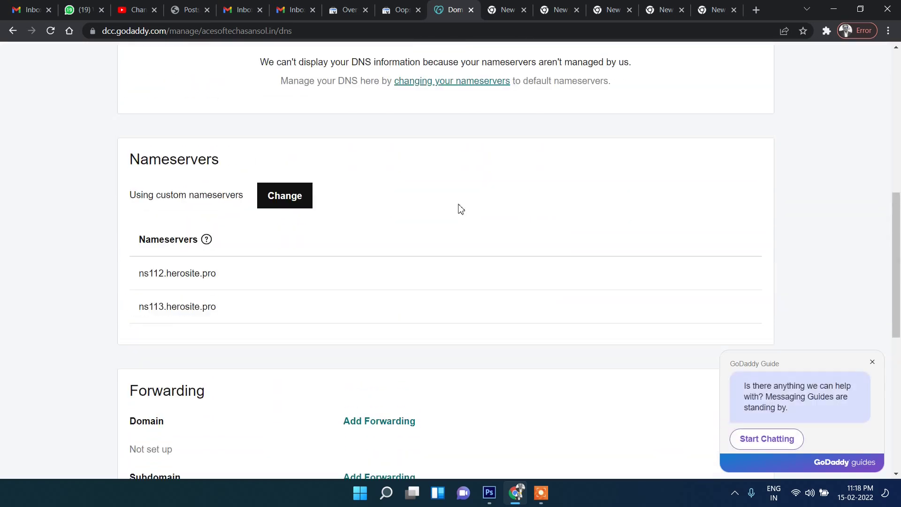
scroll(511, 255, "down", 4)
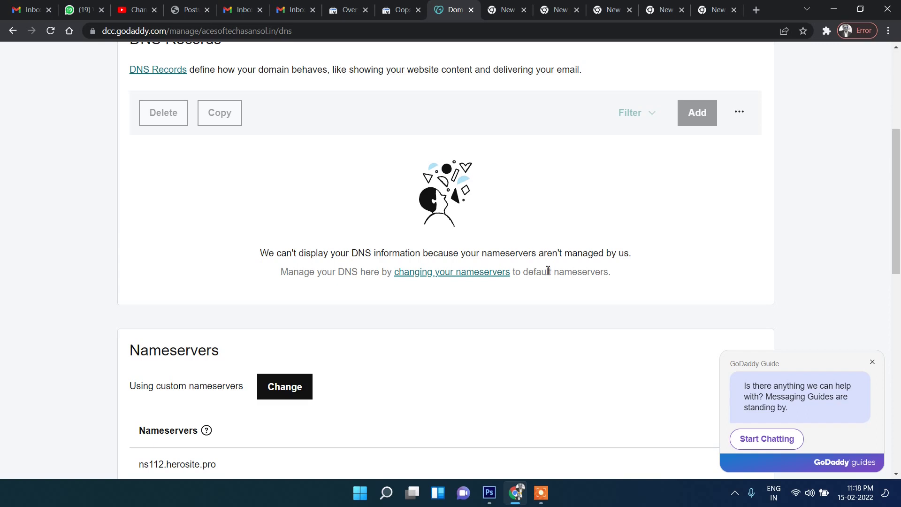
left_click_drag(639, 258, 258, 259)
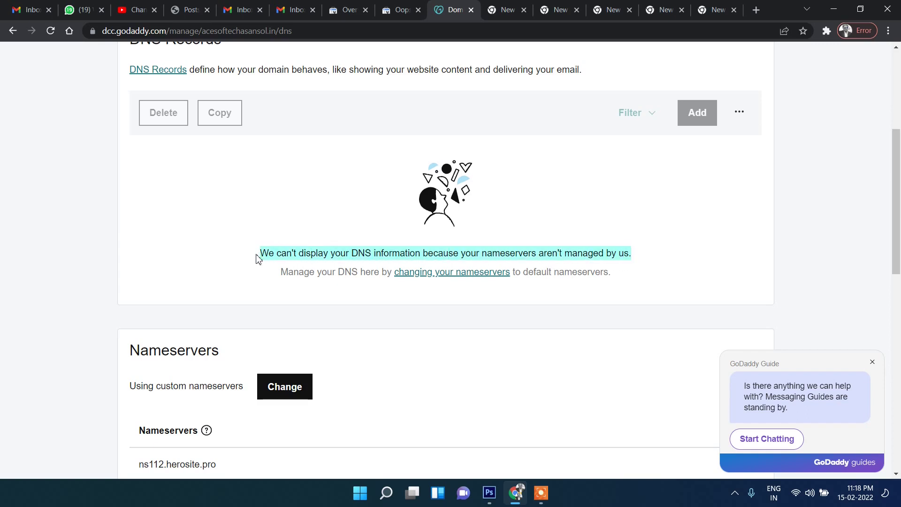
left_click(260, 251)
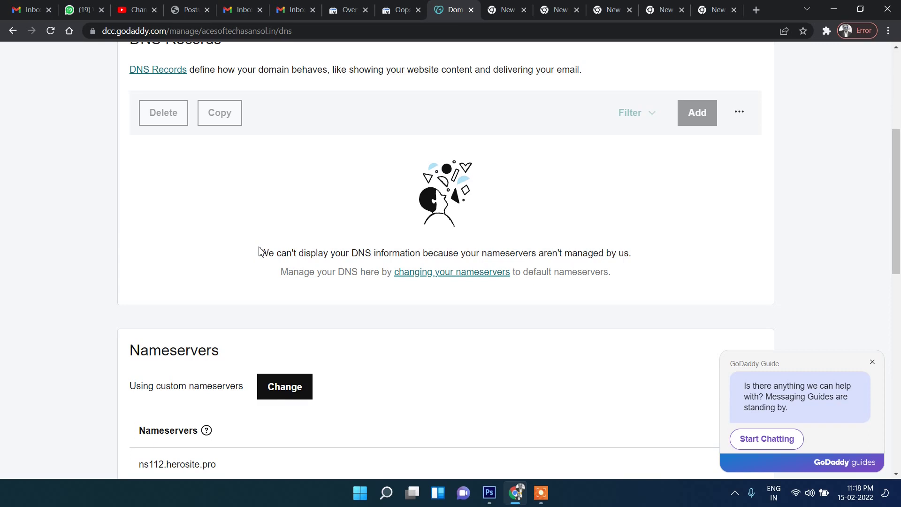
scroll(260, 251, "up", 1)
scroll(257, 251, "down", 2)
left_click_drag(247, 197, 632, 195)
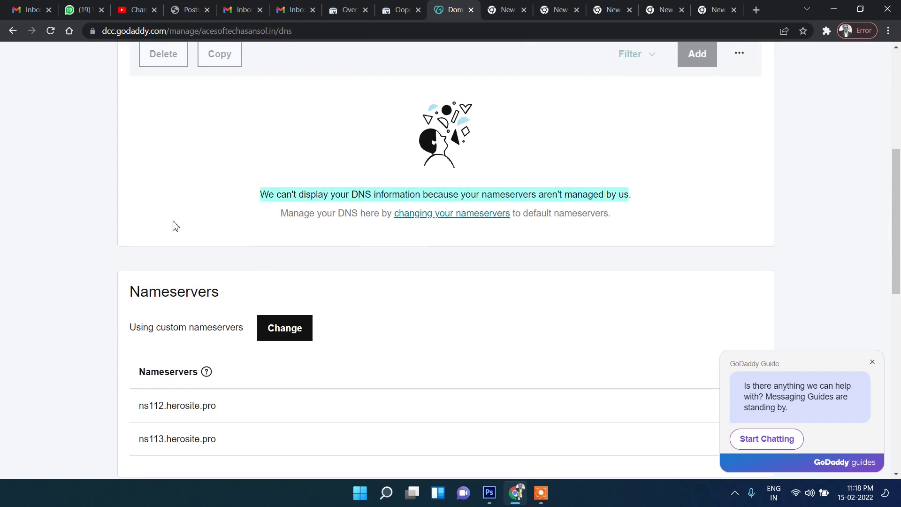
left_click_drag(202, 211, 511, 197)
left_click(511, 197)
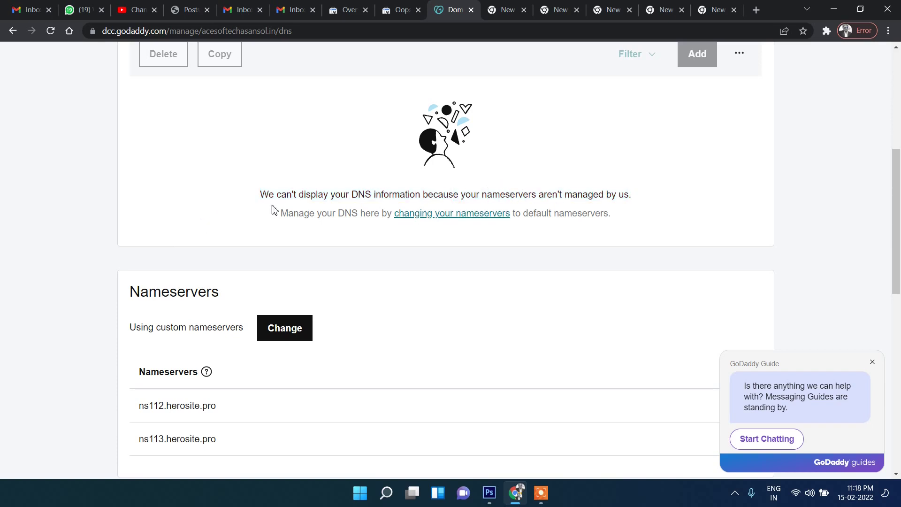
Open milesweb.in in a new browser tab and sign in to the hosting client area with the prefilled login details.
triple_click(629, 191)
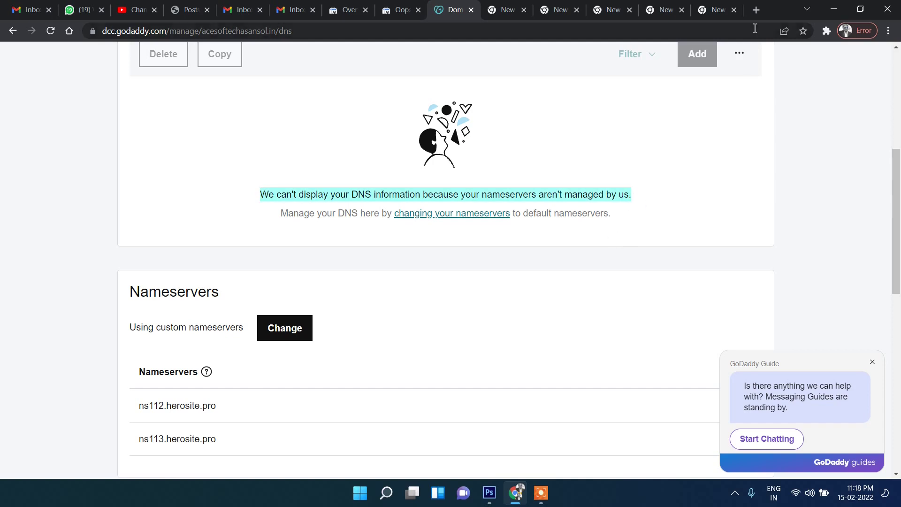
left_click(722, 13)
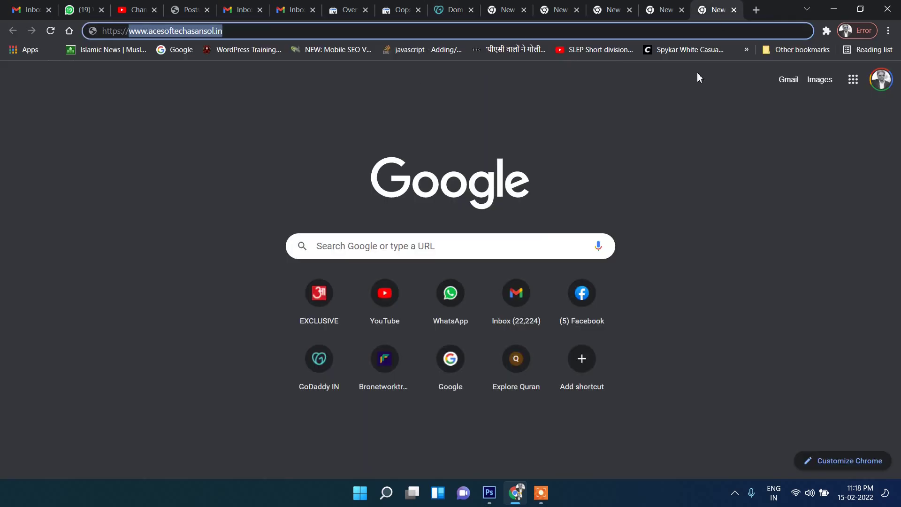
left_click(756, 11)
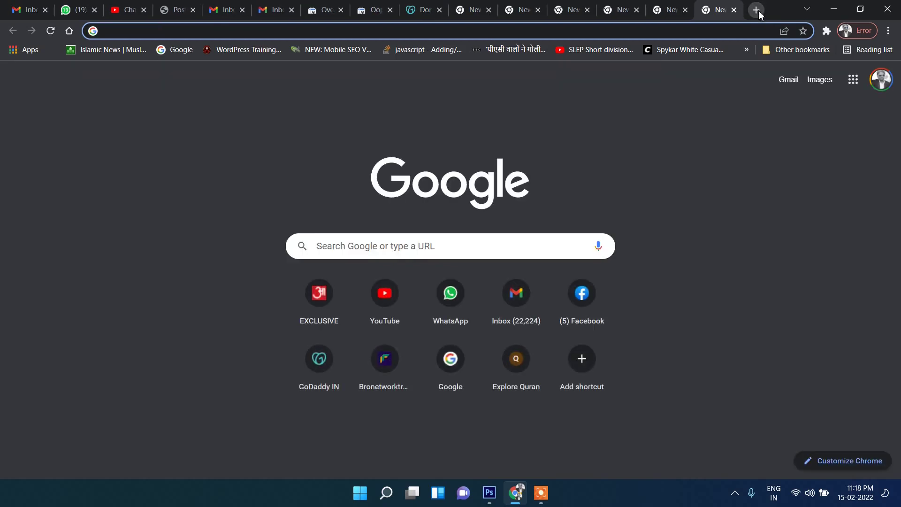
type("milesweb.in")
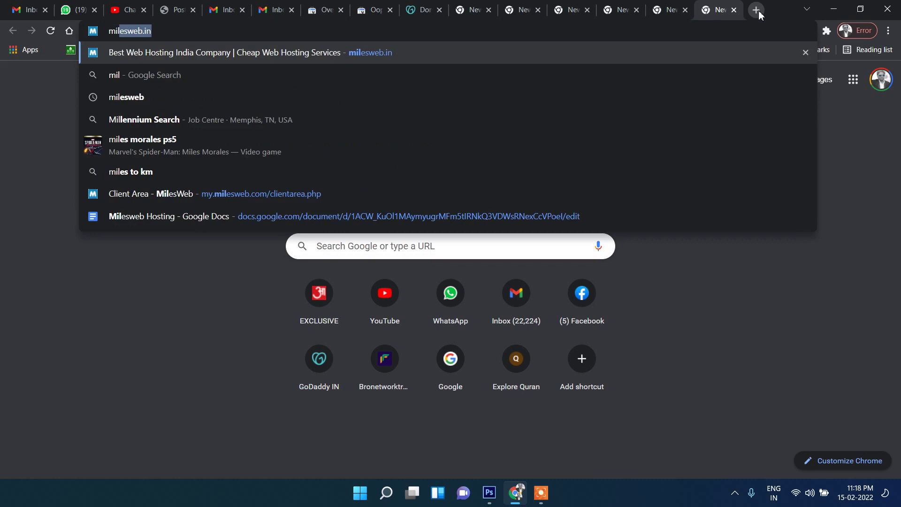
key("Return")
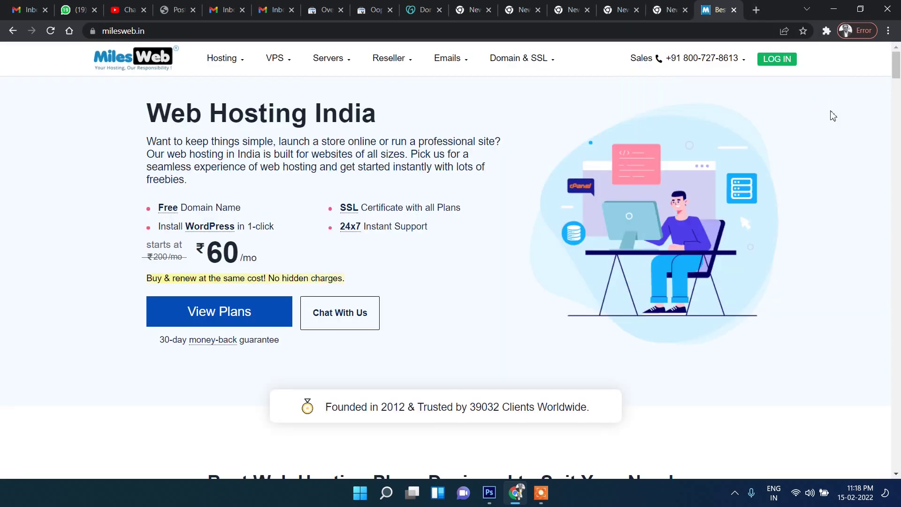
left_click(770, 66)
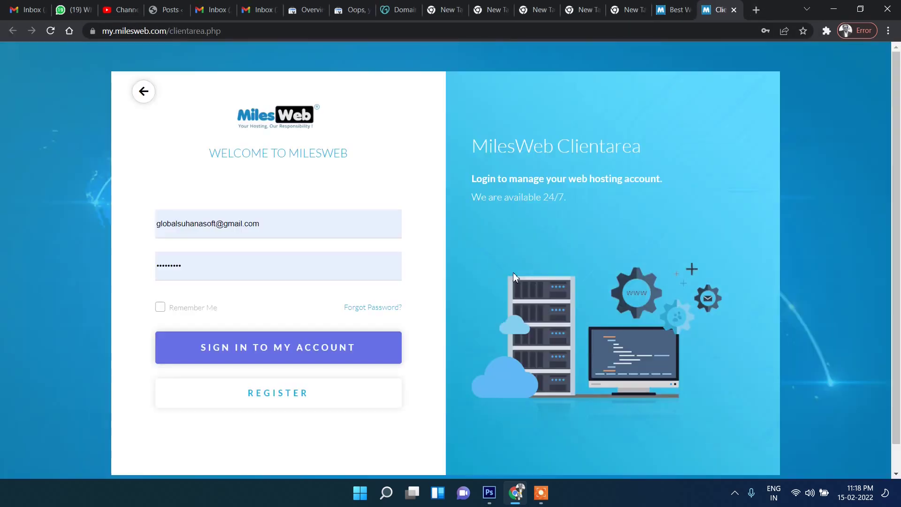
left_click(310, 345)
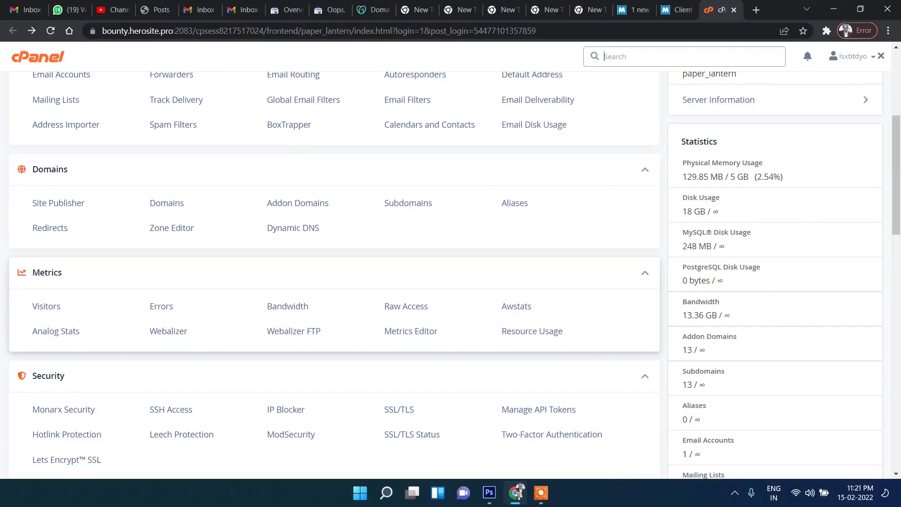
Look through the tool sections on the cPanel home page and search the page for "dns" to locate the DNS tools.
scroll(364, 161, "up", 5)
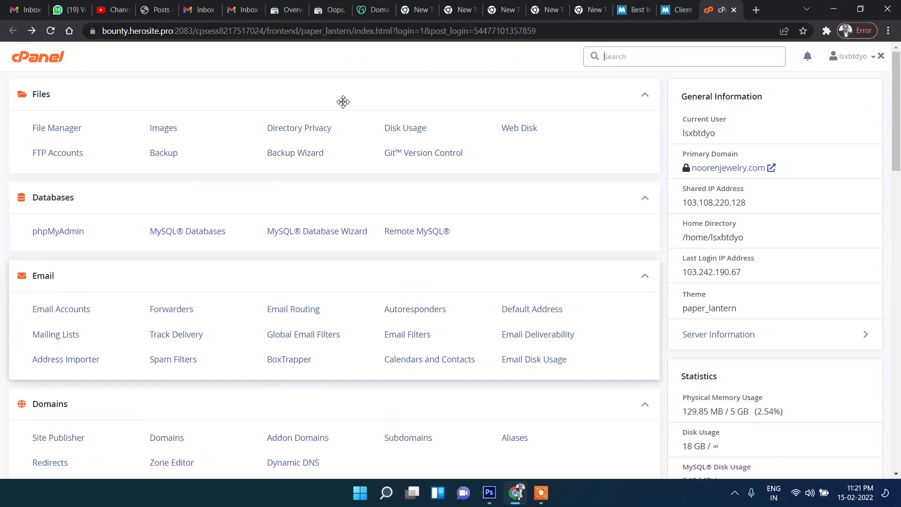
scroll(113, 102, "down", 6)
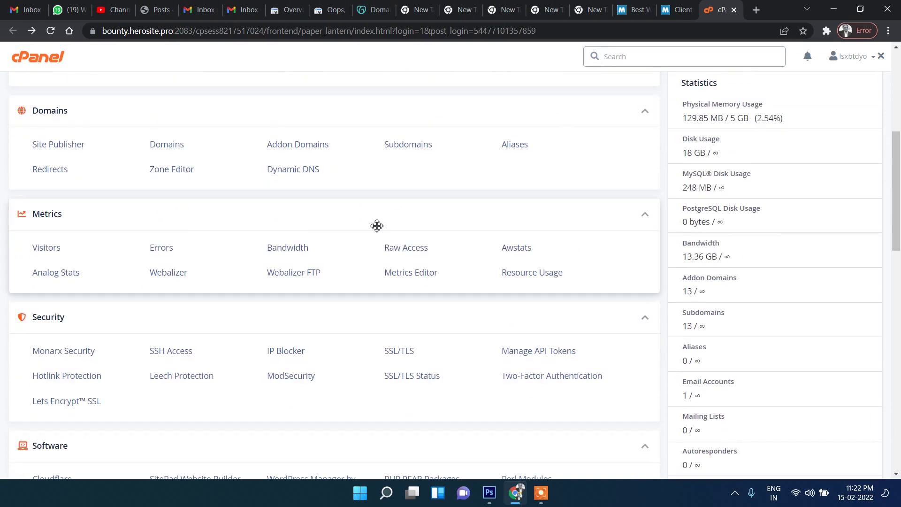
scroll(377, 226, "down", 1)
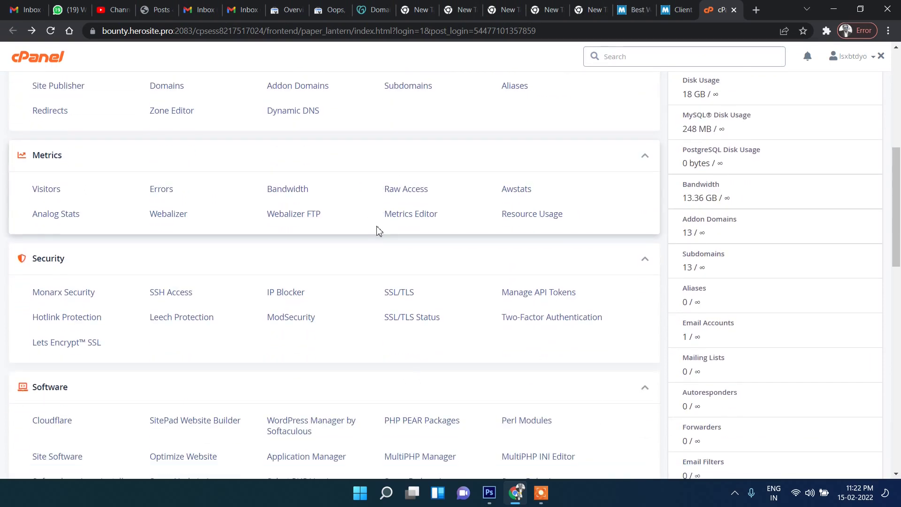
middle_click(378, 228)
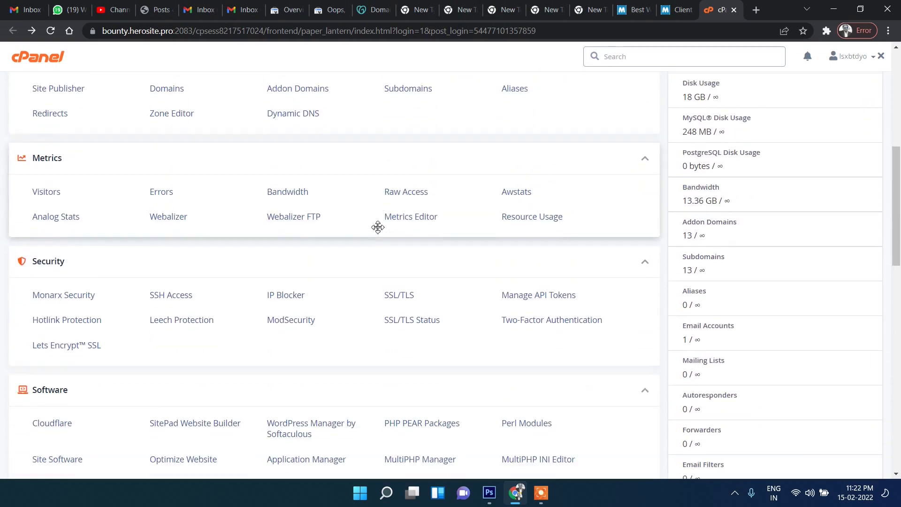
scroll(380, 227, "up", 5)
scroll(375, 272, "down", 2)
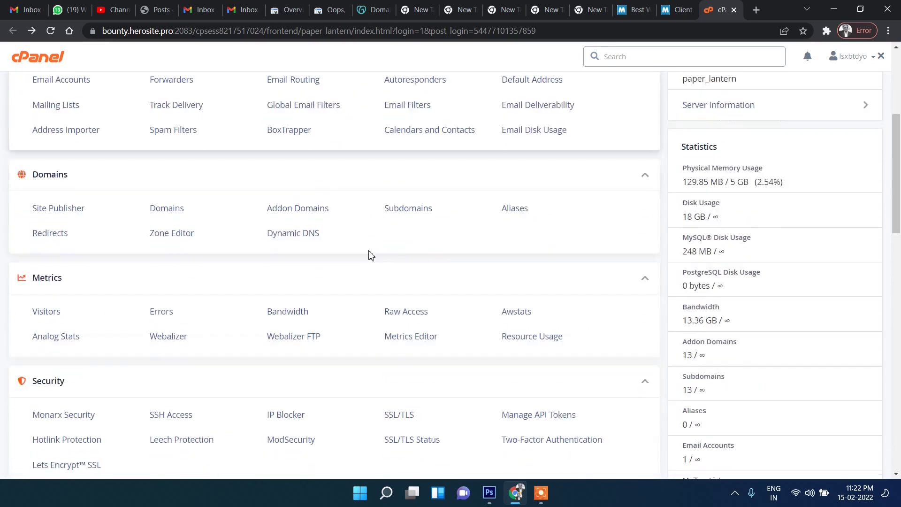
scroll(371, 255, "down", 7)
middle_click(368, 249)
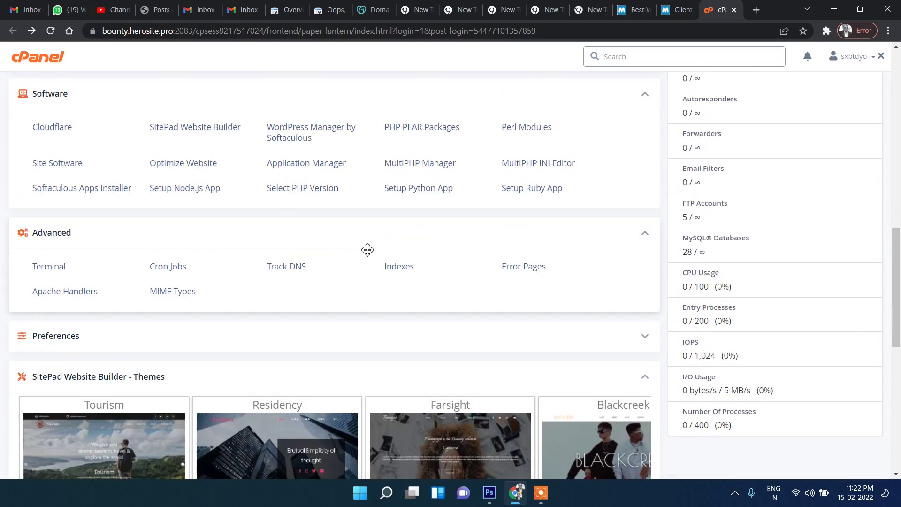
middle_click(367, 249)
key("ctrl+f")
type("dns")
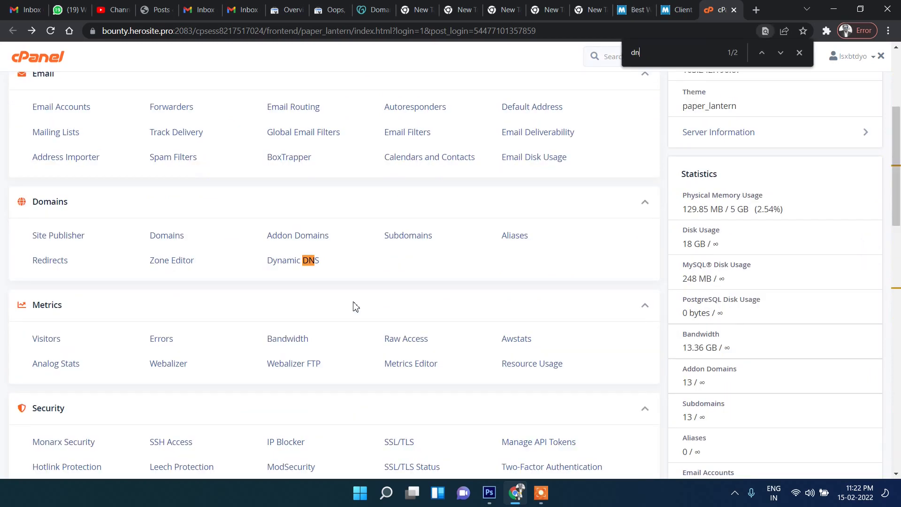
middle_click(355, 302)
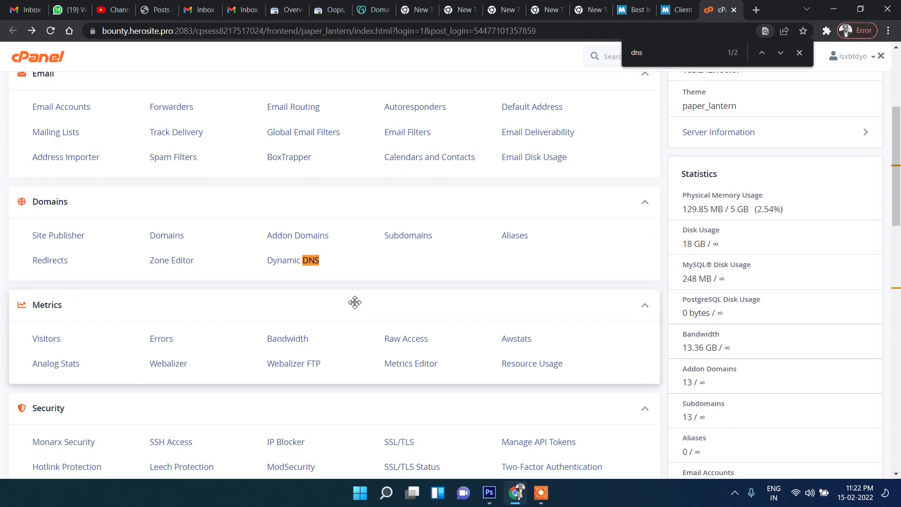
middle_click(354, 302)
Open the Zone Editor from the Domains section and manage the zone records of acesoftechasansol.in.
mouse_move(133, 251)
left_mouse_down()
mouse_move(192, 292)
mouse_move(228, 257)
mouse_move(169, 242)
mouse_move(131, 246)
left_mouse_up()
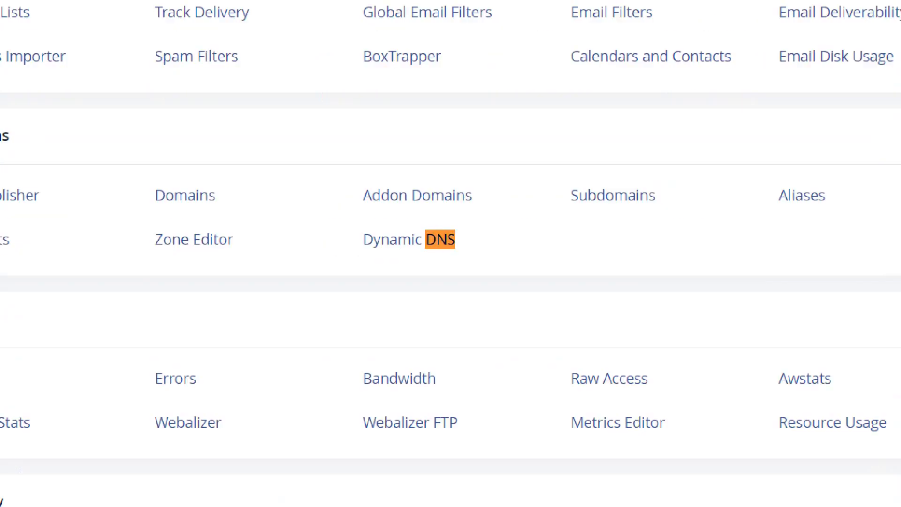
left_click_drag(174, 262, 307, 263)
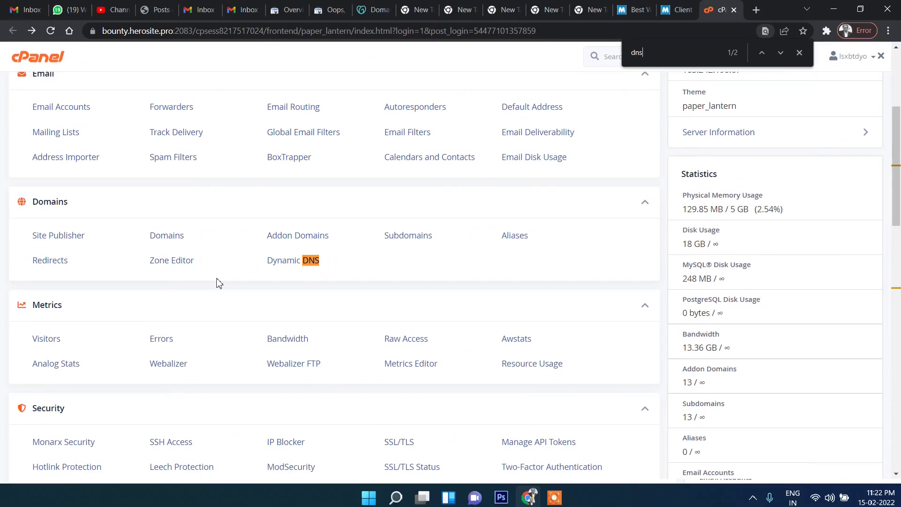
left_click(163, 265)
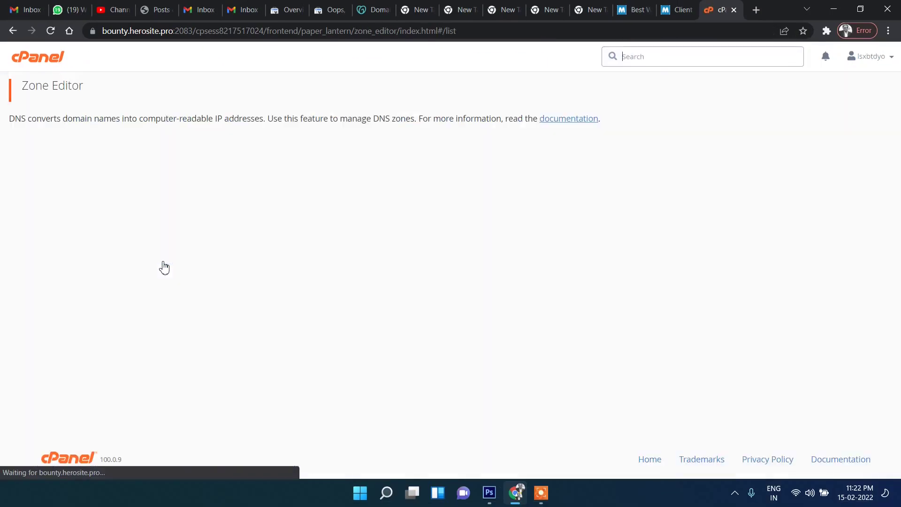
scroll(99, 209, "down", 2)
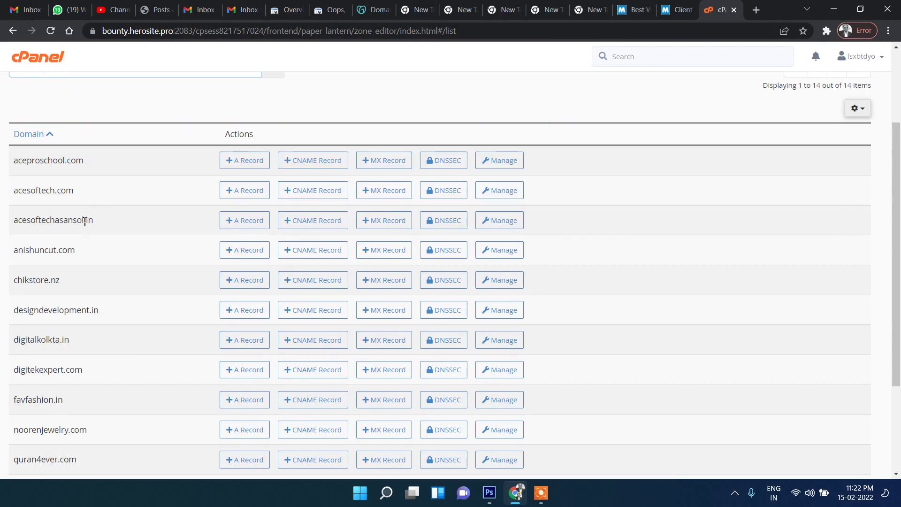
left_click_drag(64, 227, 128, 227)
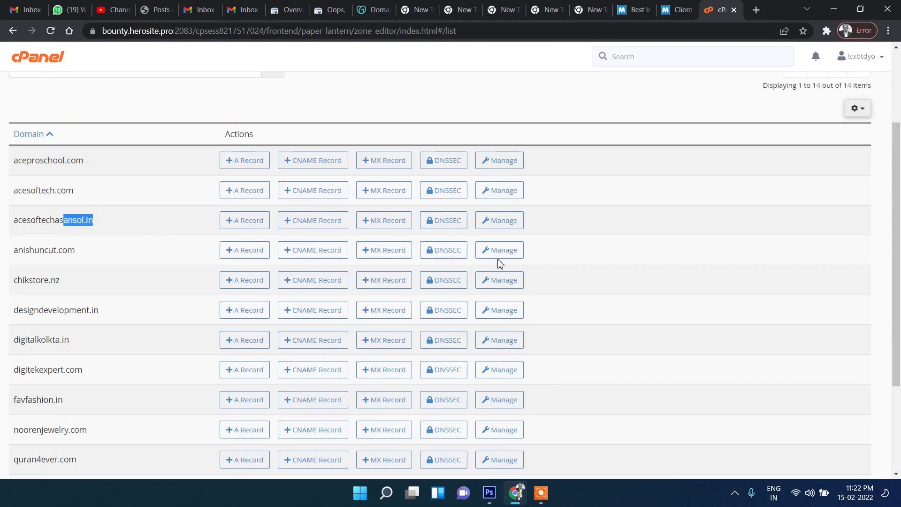
left_click(500, 224)
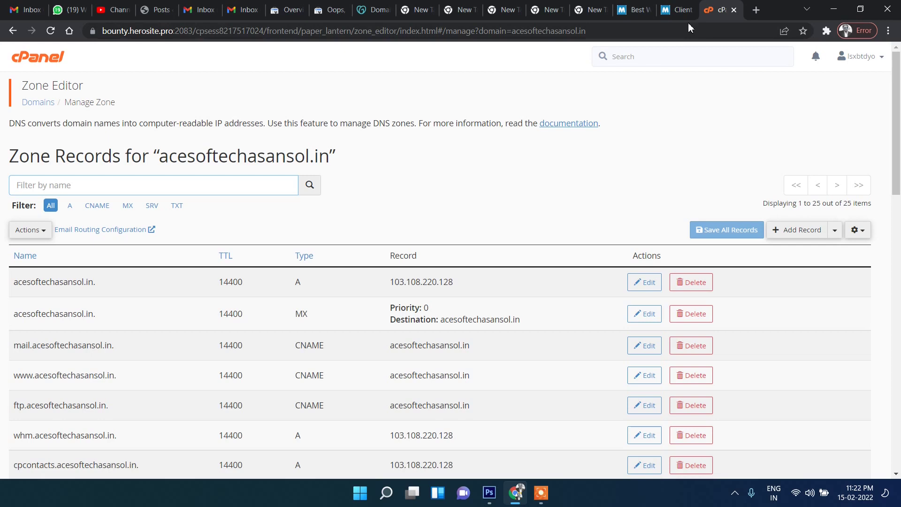
Copy the TXT verification value for acesoftechasansol.in from Google Search Console and return to the cPanel Zone Editor.
left_click(618, 6)
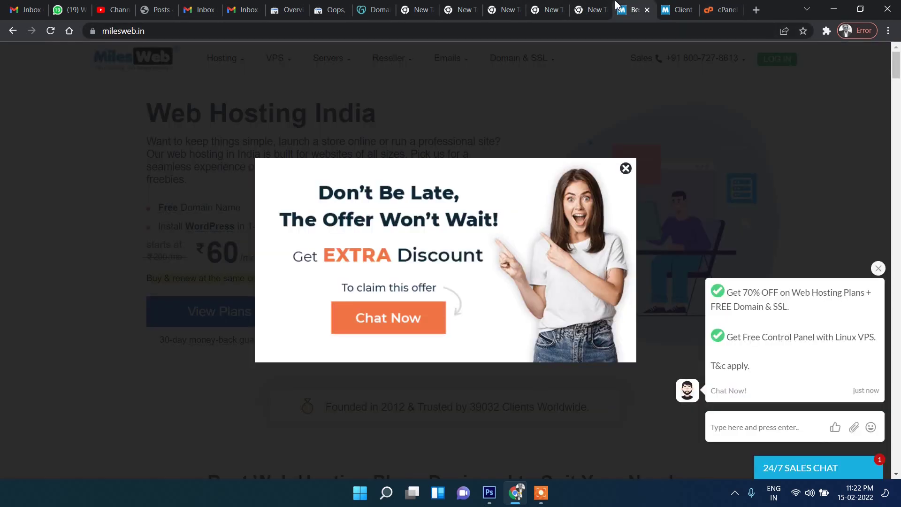
left_click(592, 8)
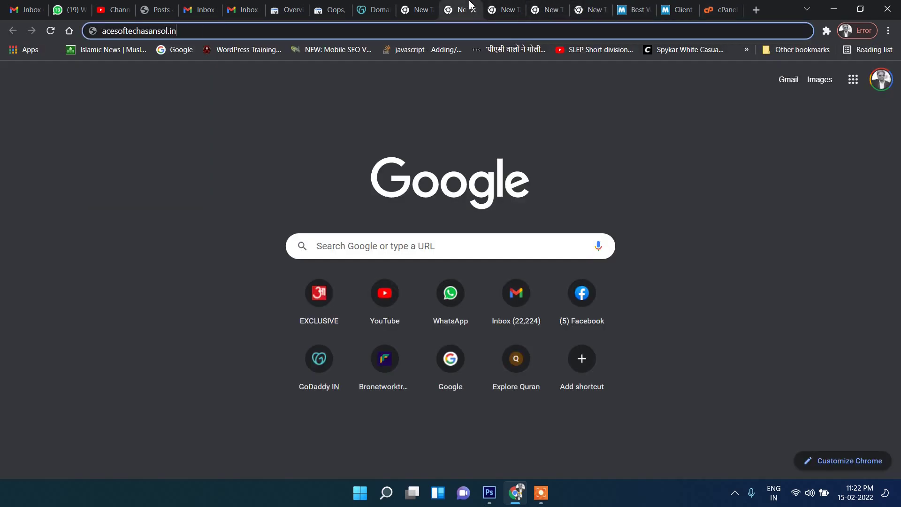
left_click(375, 9)
left_click(330, 8)
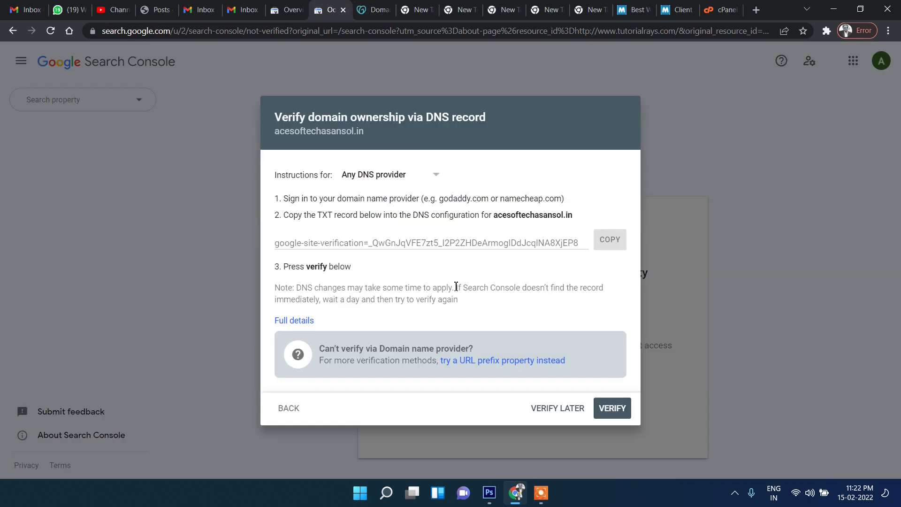
left_click(609, 240)
left_click(724, 8)
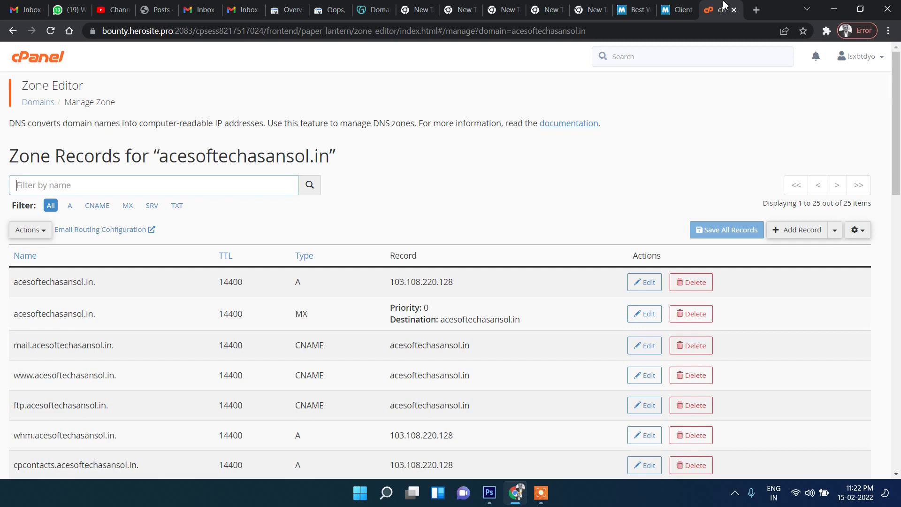
Add one new zone record of type TXT and paste the Google site verification token into its text field.
left_click(801, 231)
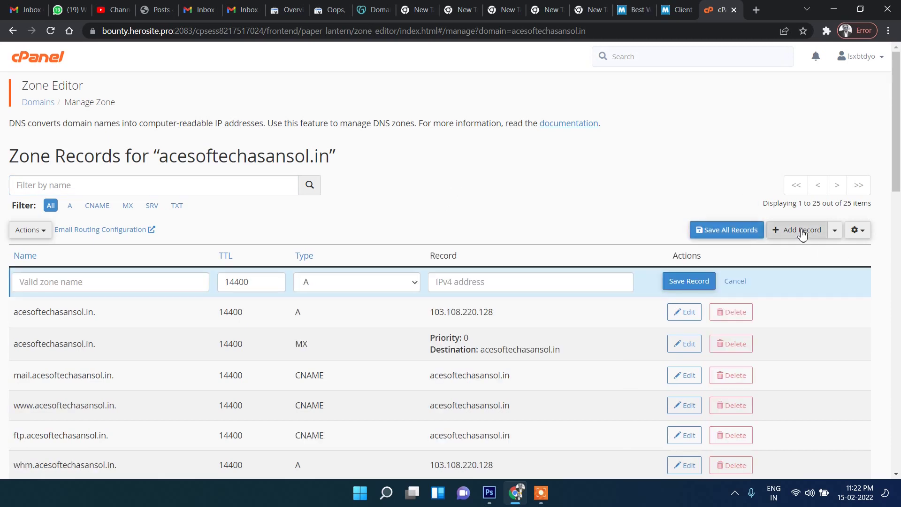
scroll(807, 211, "down", 3)
scroll(780, 265, "up", 3)
left_click(780, 233)
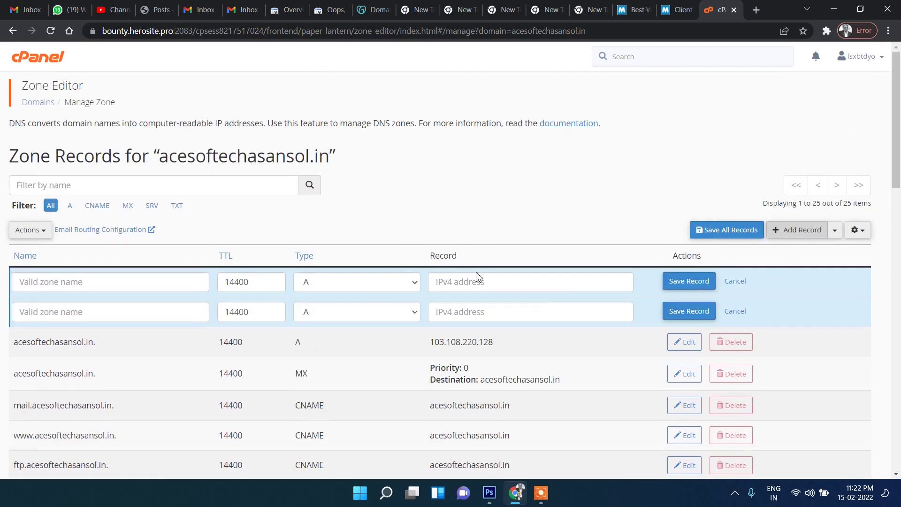
left_click(735, 312)
left_click(348, 282)
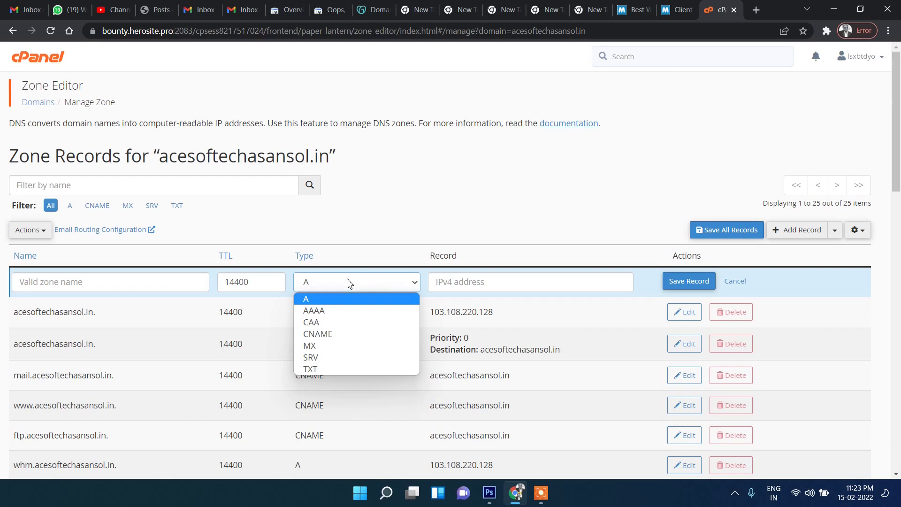
left_click(328, 368)
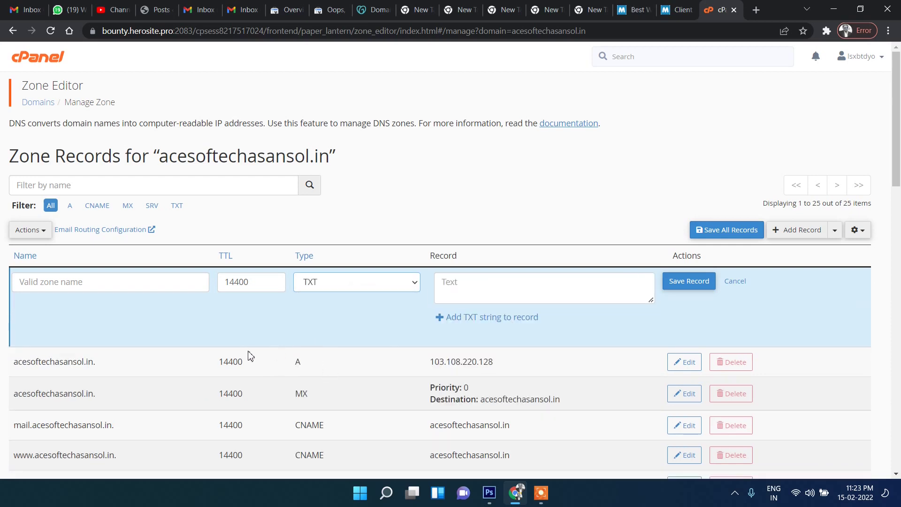
left_click(481, 294)
key("ctrl+v")
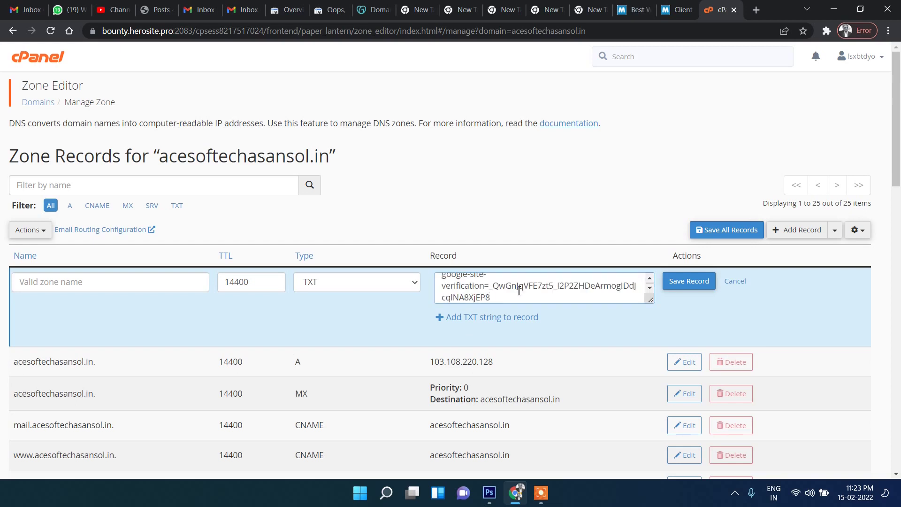
Copy the zone name acesoftechasansol.in. from the existing A record into the TXT record's name and save the record.
scroll(519, 291, "down", 1)
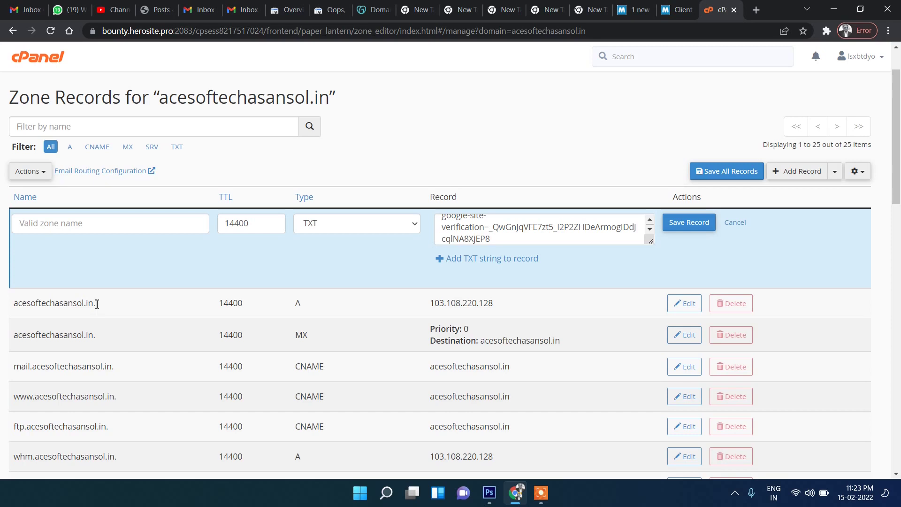
left_click_drag(97, 304, 10, 307)
key("ctrl+c")
left_click(112, 217)
key("ctrl+v")
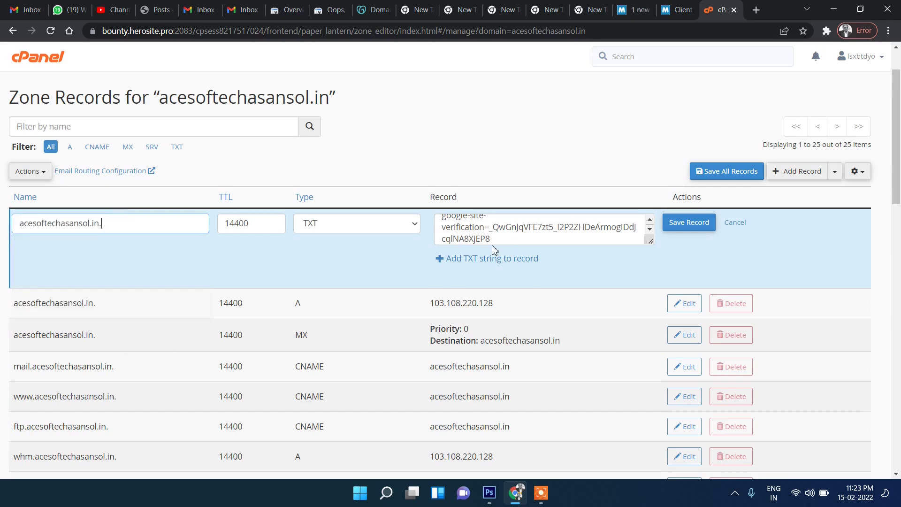
left_click(689, 226)
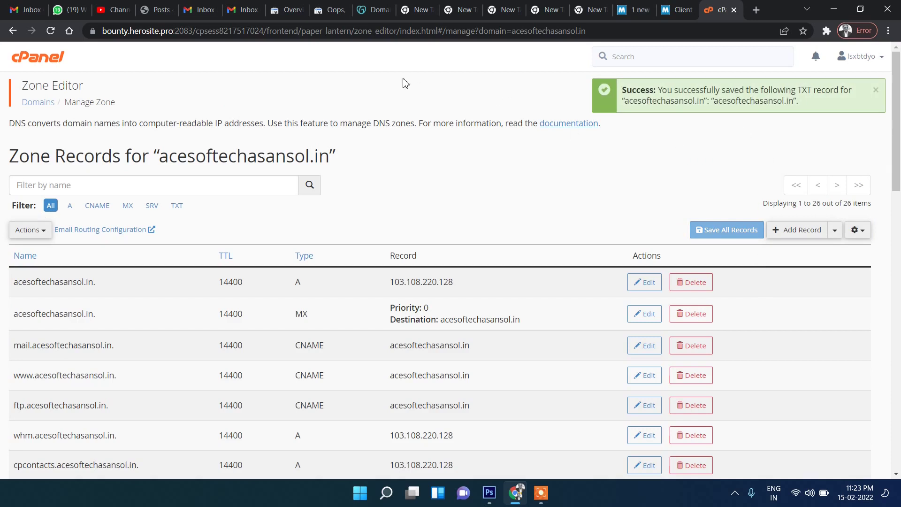
Switch back to Google Search Console and verify the ownership of acesoftechasansol.in via the DNS record.
left_click(328, 7)
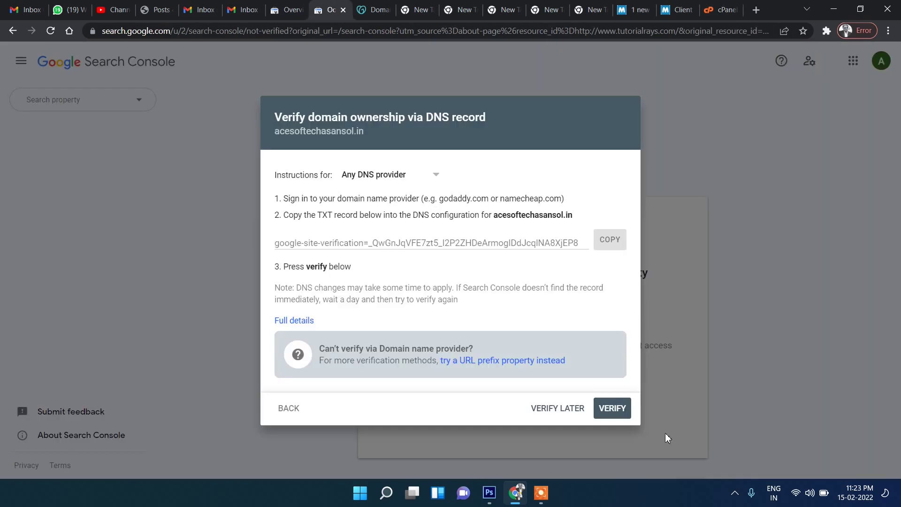
left_click(613, 408)
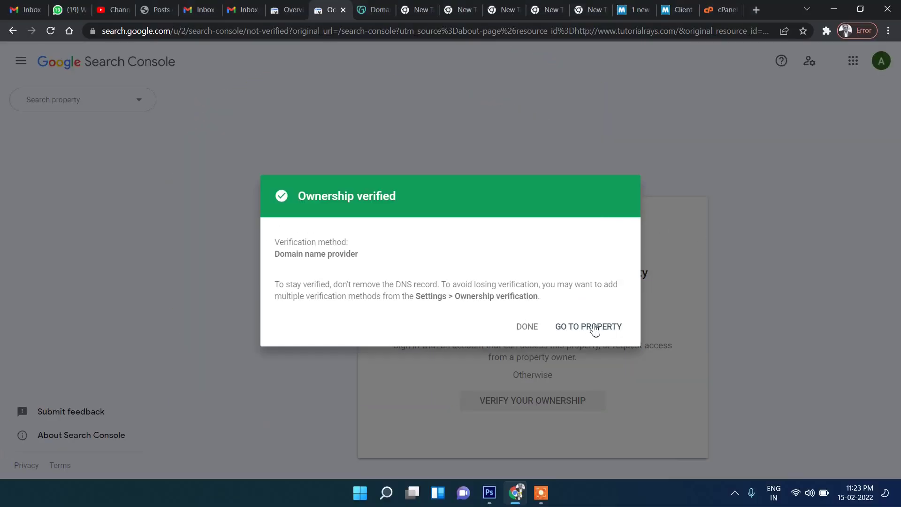
Open the newly verified acesoftechasansol.in property and look over its available reports.
left_click(652, 317)
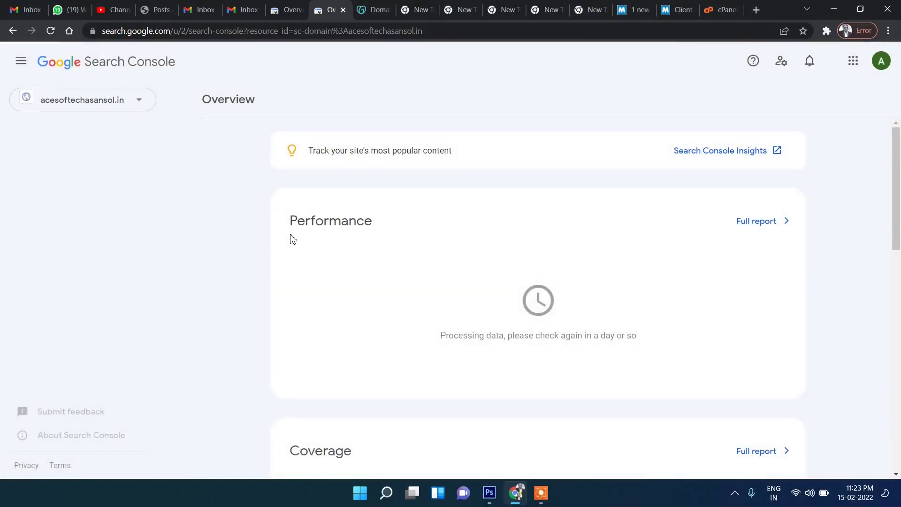
scroll(94, 262, "down", 3)
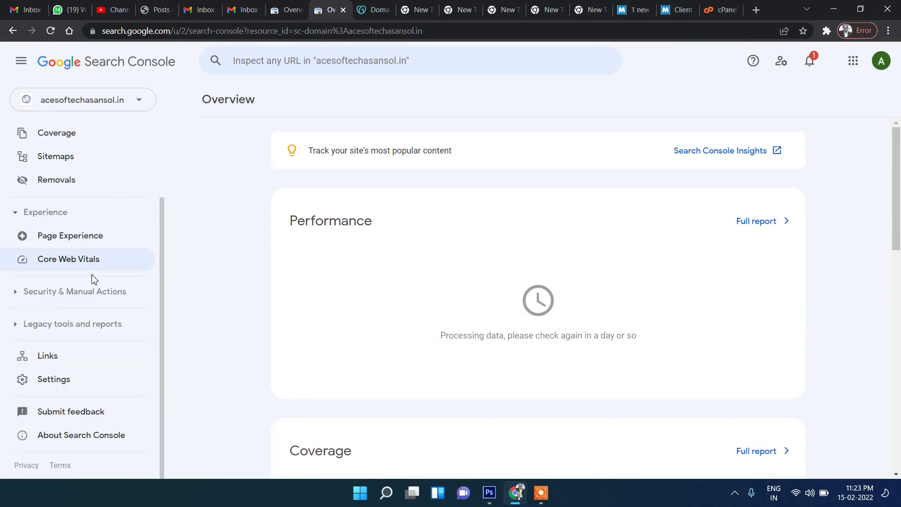
scroll(82, 282, "up", 3)
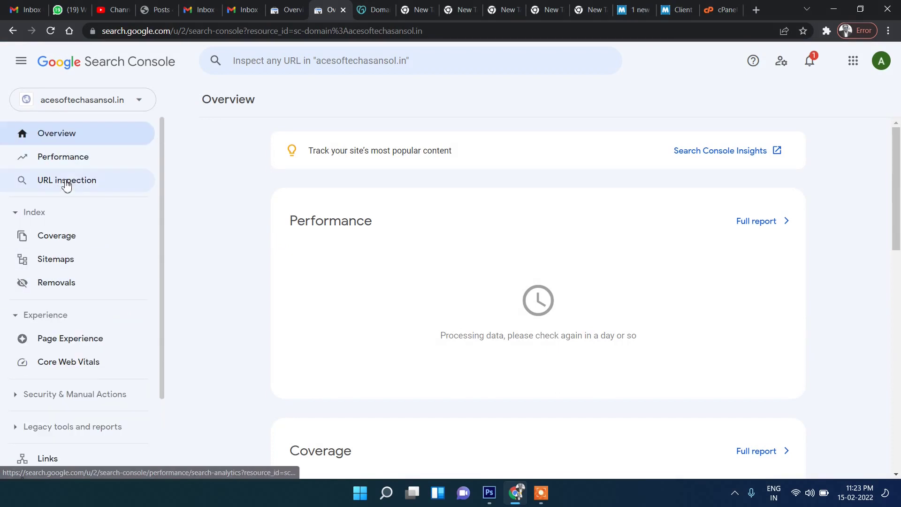
Examine the property's Performance page and the Overview sections from Performance and Coverage down to Enhancements.
left_click(72, 157)
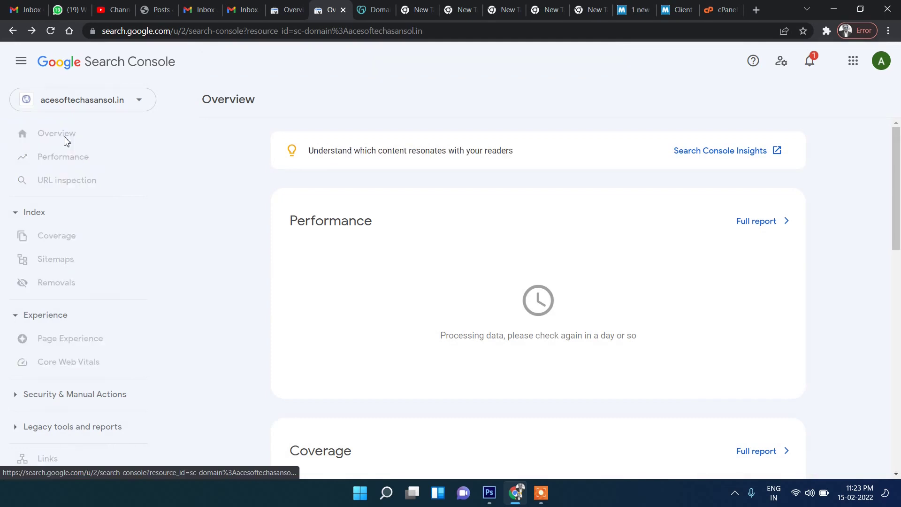
left_click(67, 187)
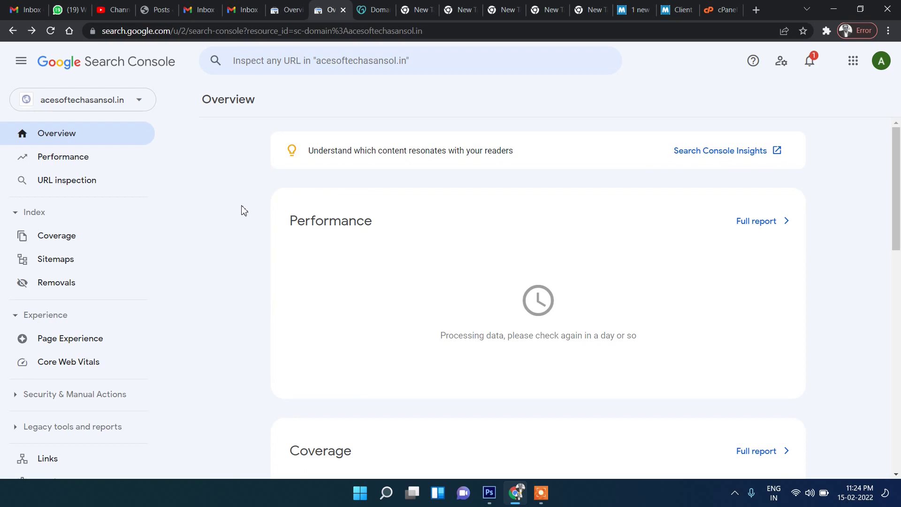
scroll(241, 210, "down", 7)
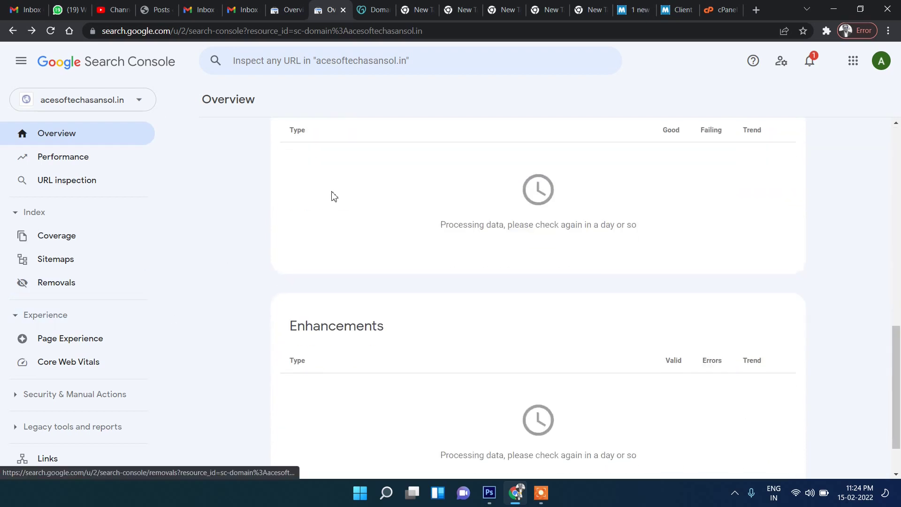
scroll(331, 197, "up", 7)
left_click(74, 188)
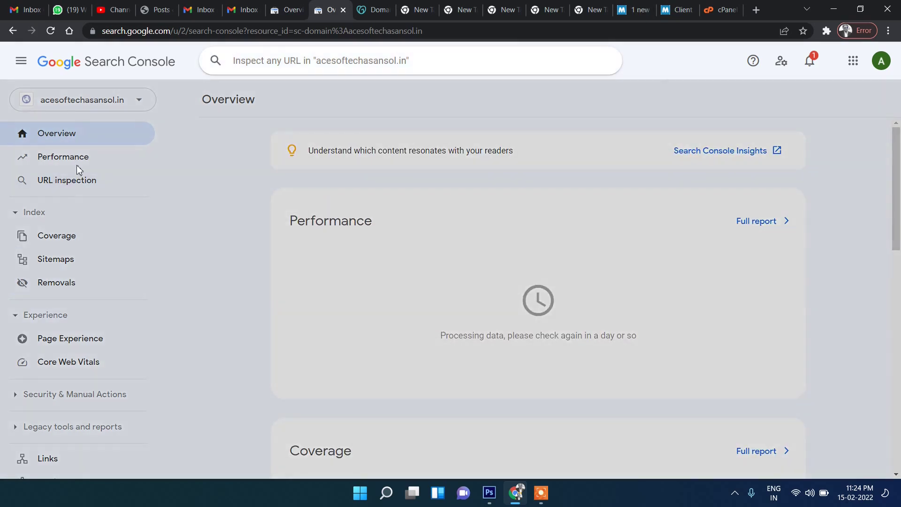
left_click(71, 158)
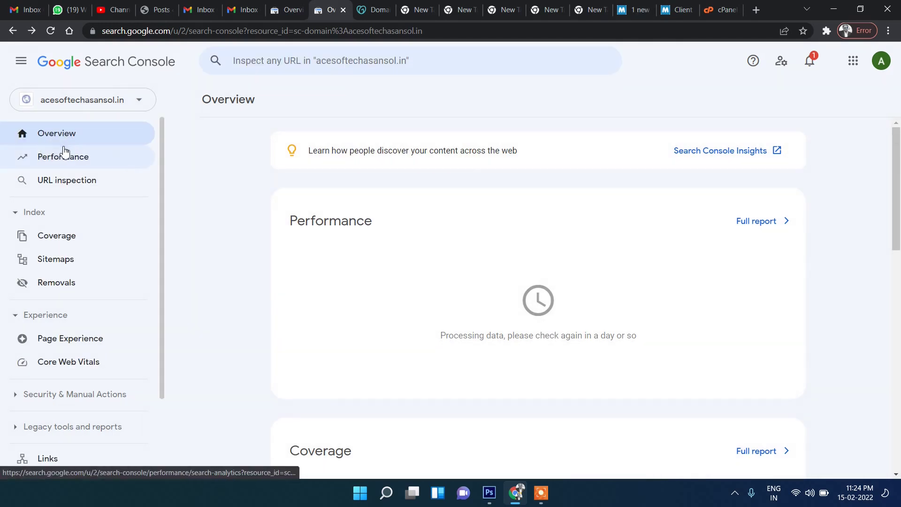
left_click(60, 139)
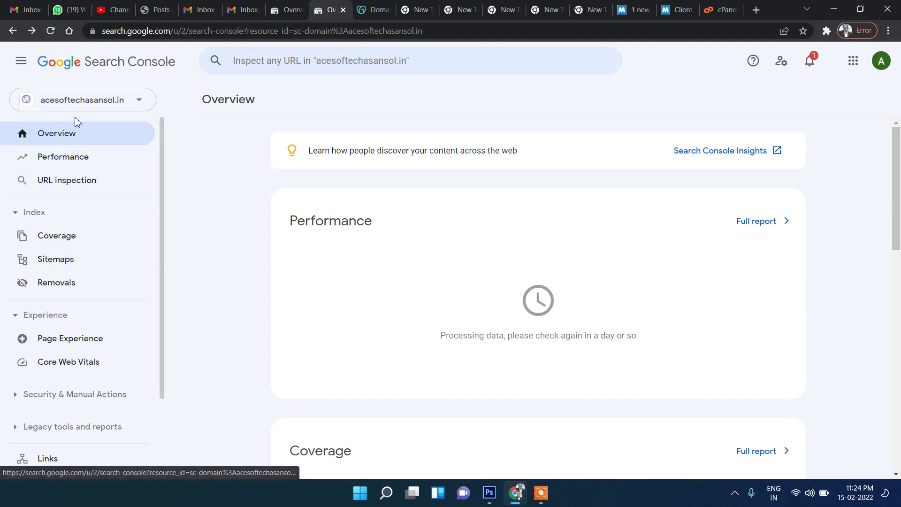
scroll(75, 316, "down", 2)
scroll(87, 333, "up", 2)
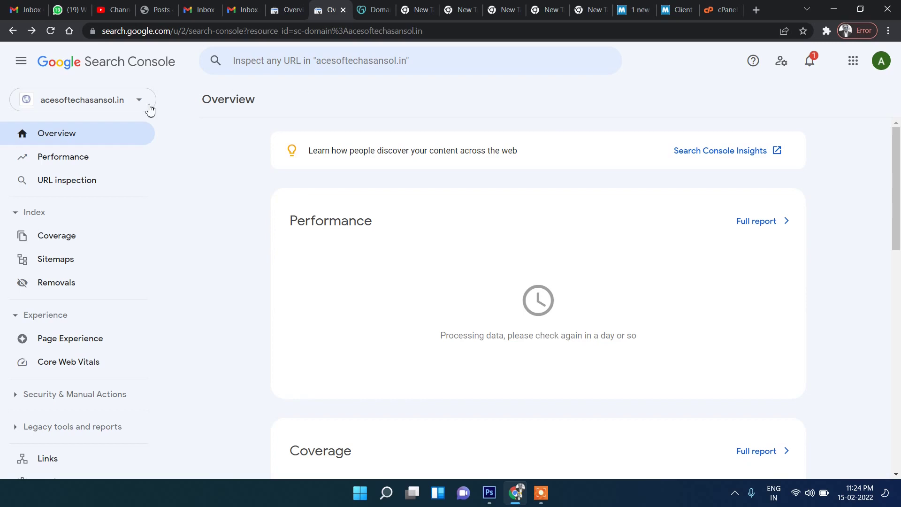
left_click_drag(212, 100, 189, 104)
left_click(268, 104)
left_click(189, 105)
scroll(274, 141, "down", 12)
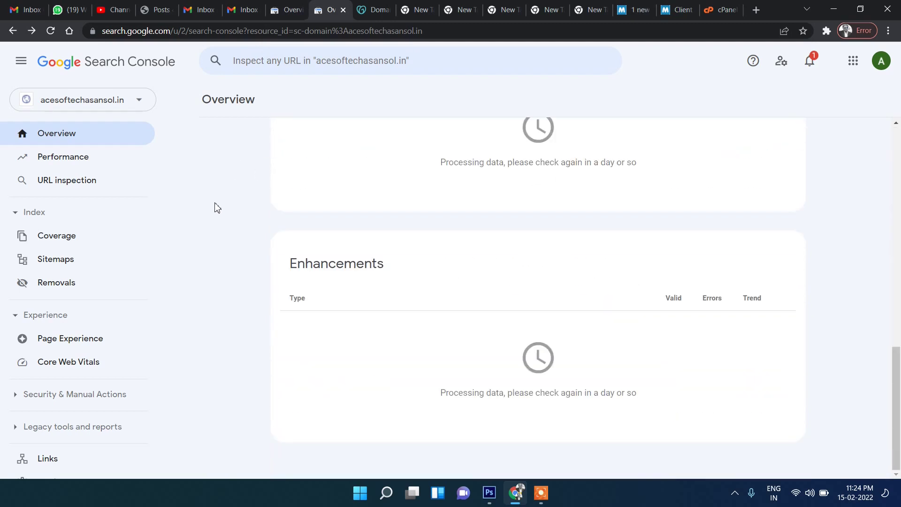
scroll(216, 208, "up", 8)
scroll(217, 208, "up", 5)
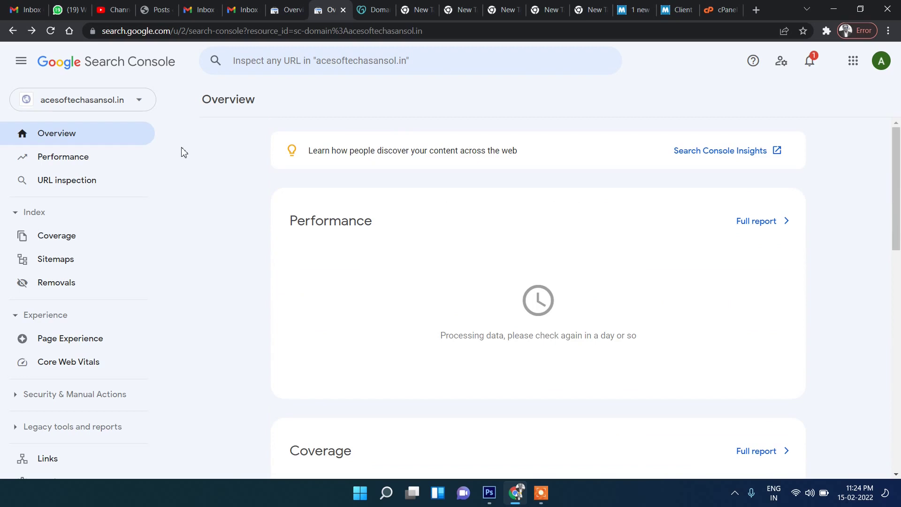
left_click_drag(202, 97, 291, 102)
left_click(291, 103)
left_click(132, 109)
left_click(128, 126)
left_click(124, 101)
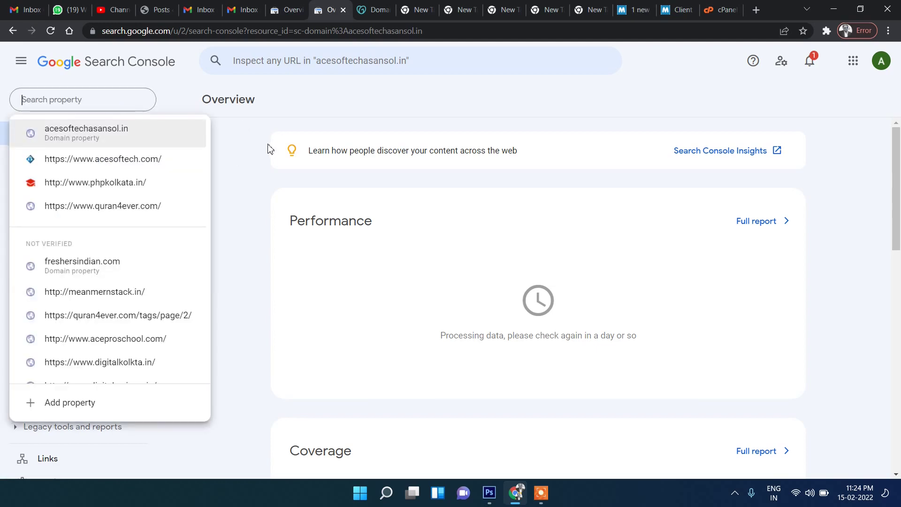
left_click(78, 406)
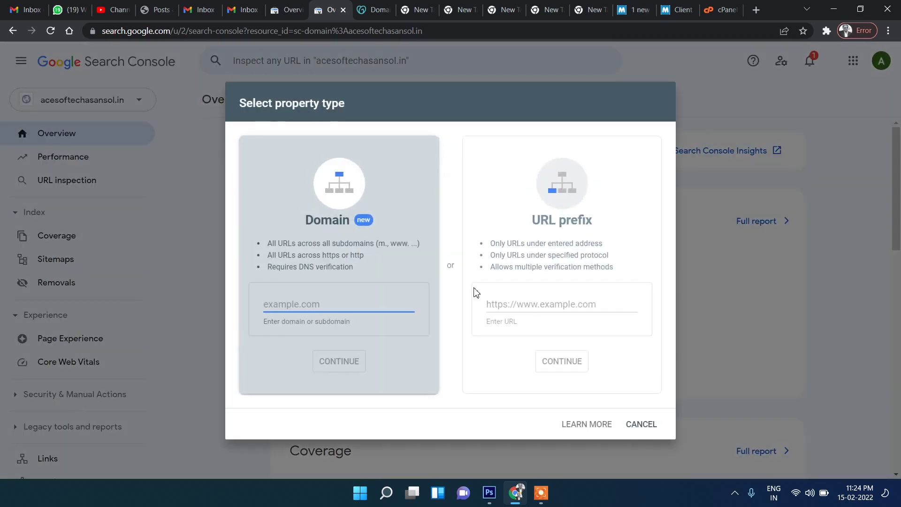
left_click(532, 306)
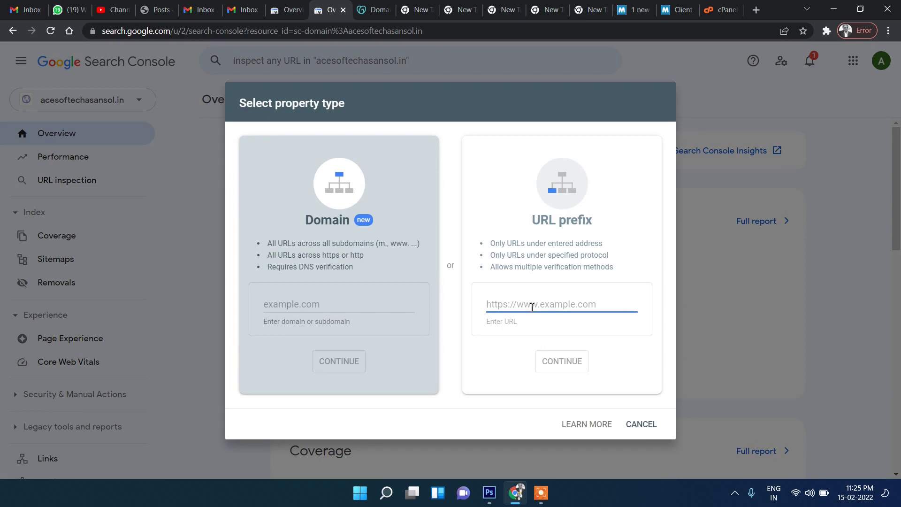
type("http")
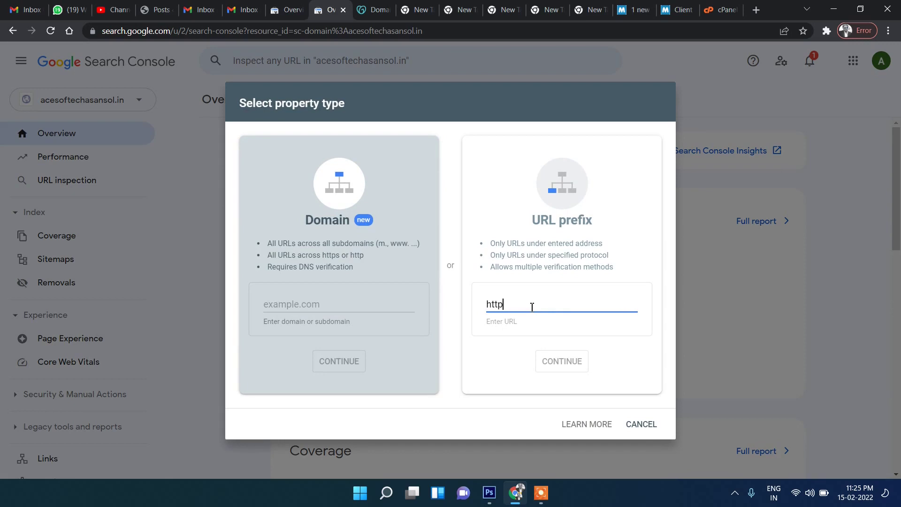
type("s://")
key("ctrl+v")
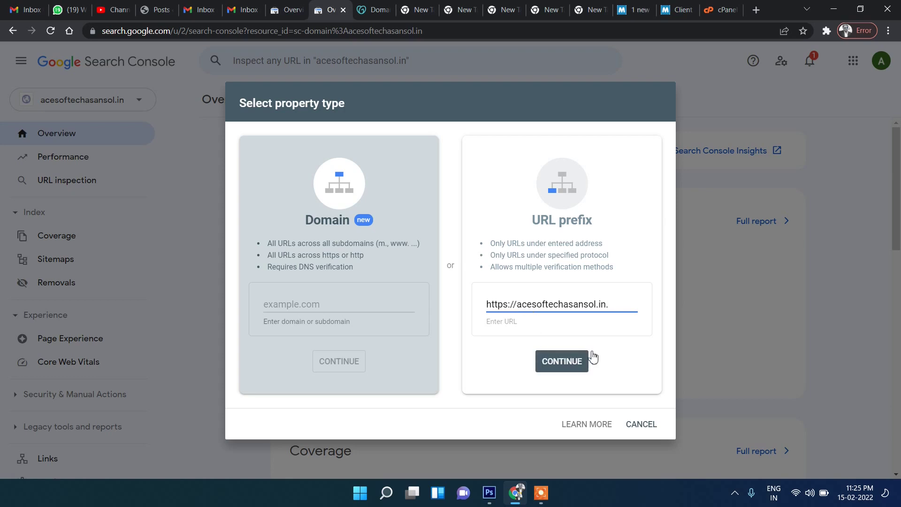
left_click(554, 370)
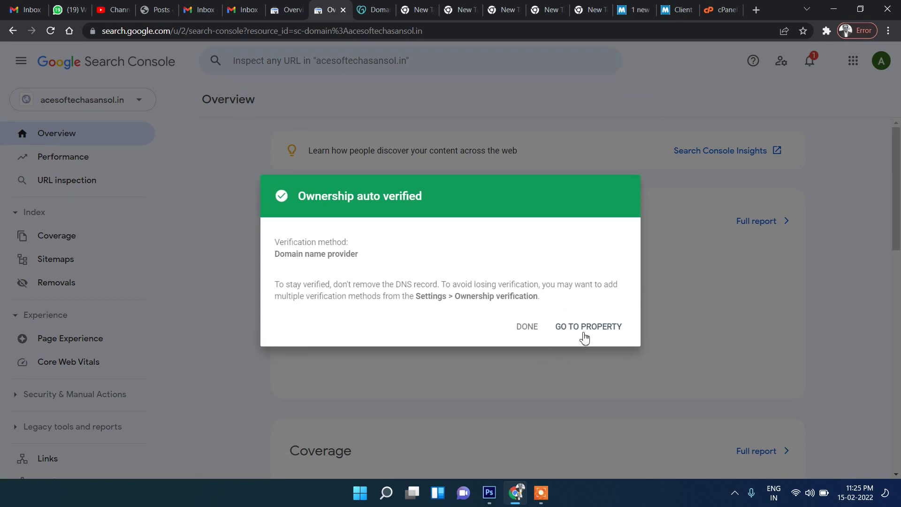
left_click(591, 327)
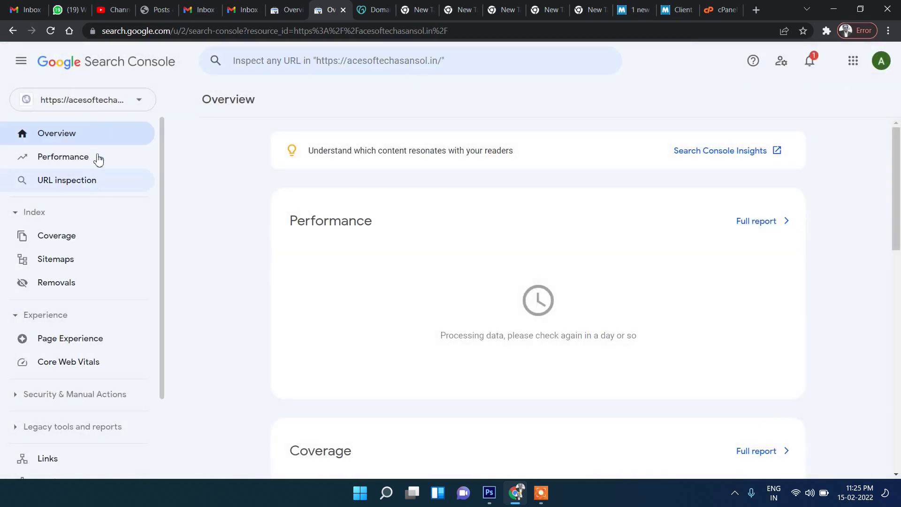
Check the property list for the Domain and URL prefix entries of acesoftechasansol.in.
left_click(117, 101)
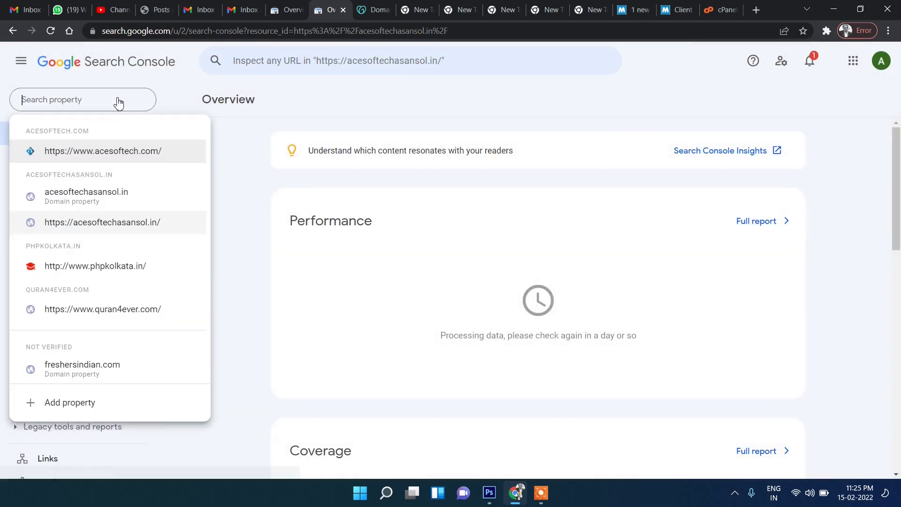
scroll(125, 198, "down", 1)
scroll(130, 220, "up", 1)
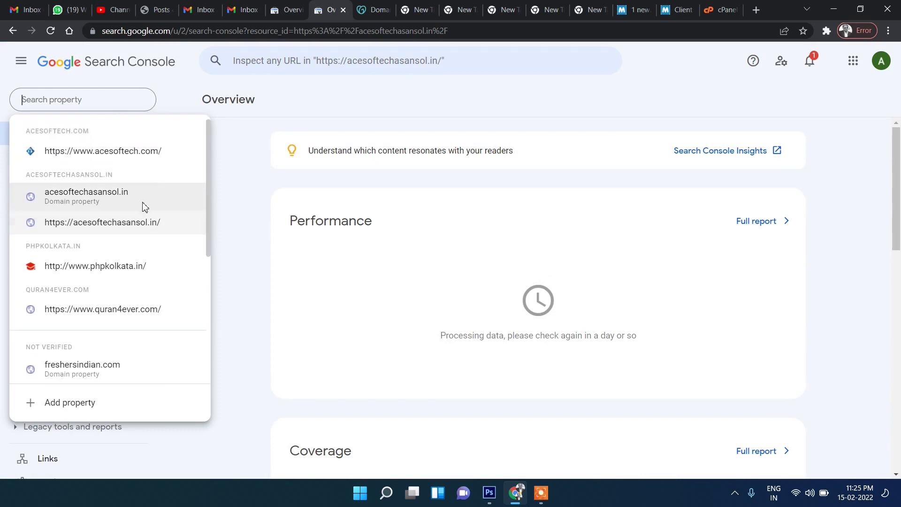
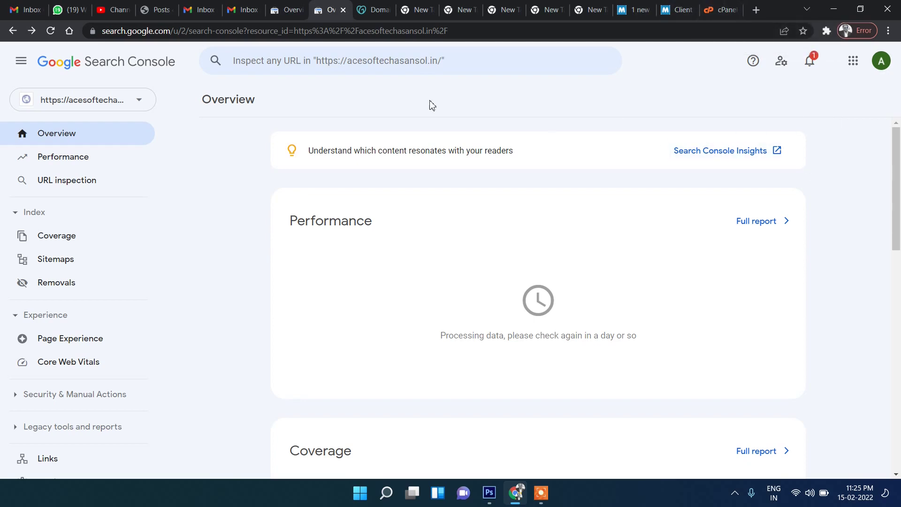
Switch to GoDaddy, open My Domains and copy the domain name suhanasoftech.co.uk.
left_click(379, 7)
scroll(619, 233, "up", 5)
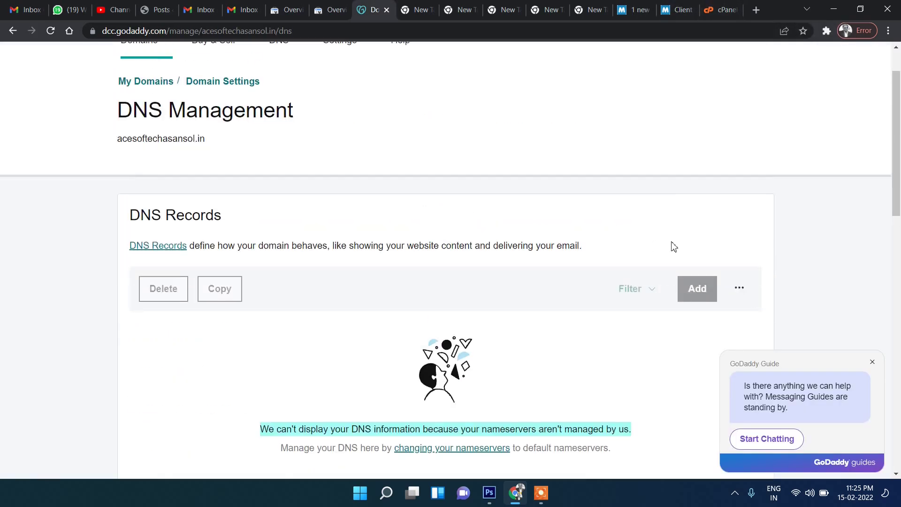
left_click(151, 85)
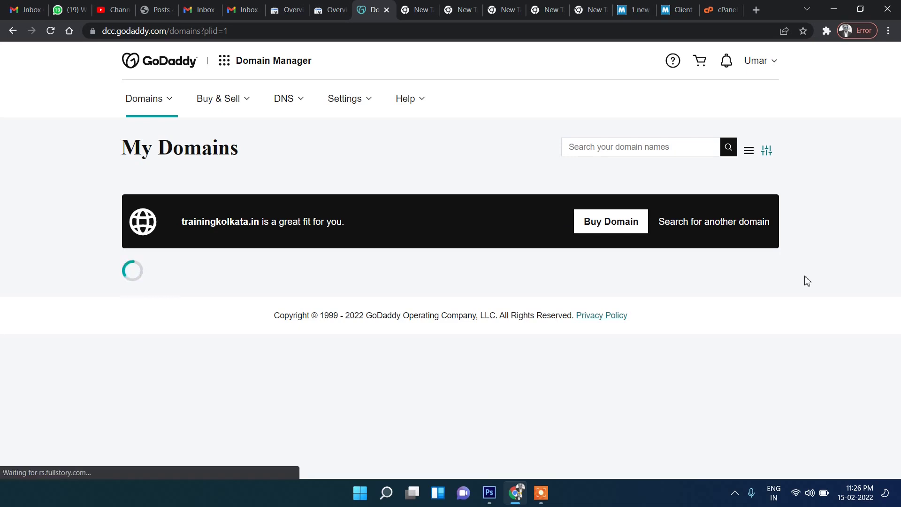
scroll(807, 281, "down", 3)
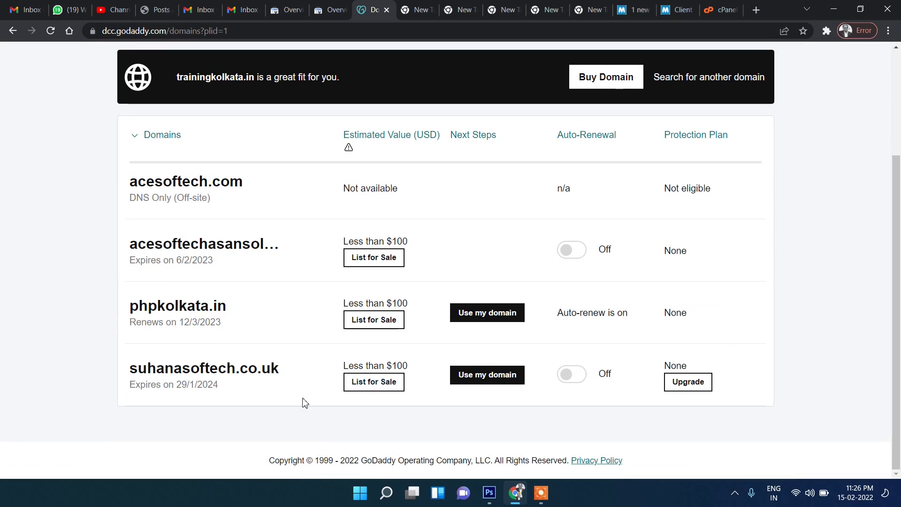
left_click_drag(287, 373, 71, 370)
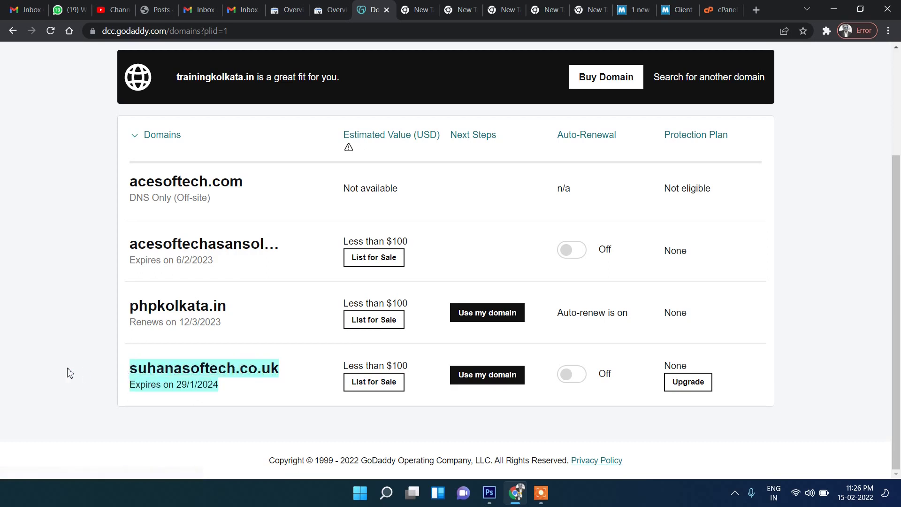
left_click(70, 370)
mouse_move(287, 369)
left_mouse_down()
mouse_move(113, 368)
mouse_move(280, 371)
left_mouse_up()
key("ctrl+c")
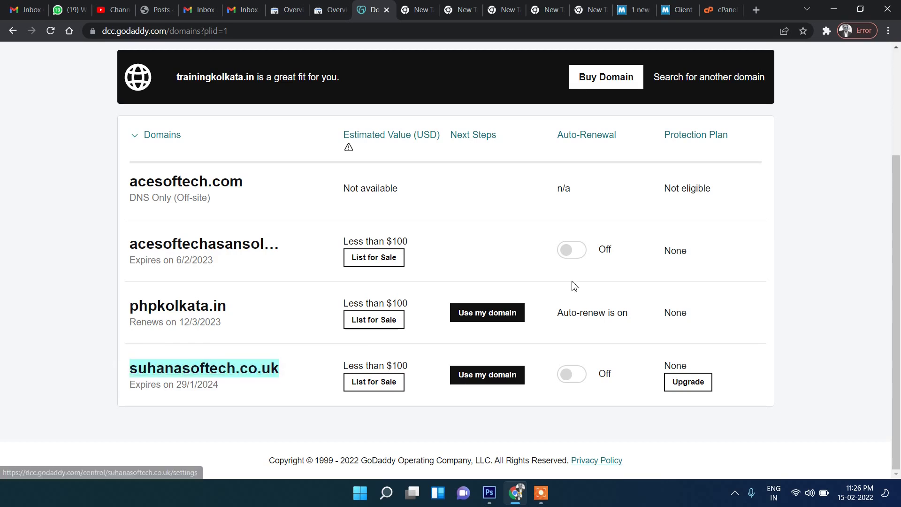
left_click(331, 7)
left_click(95, 104)
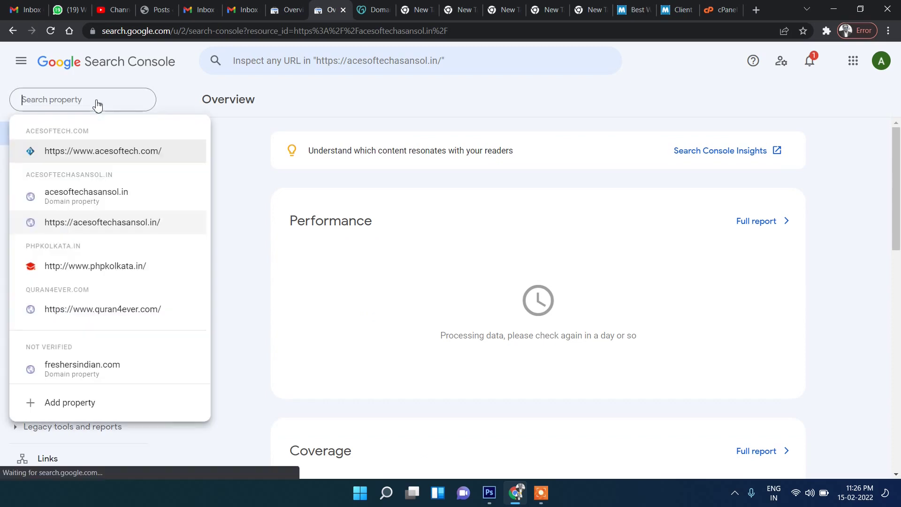
left_click(59, 403)
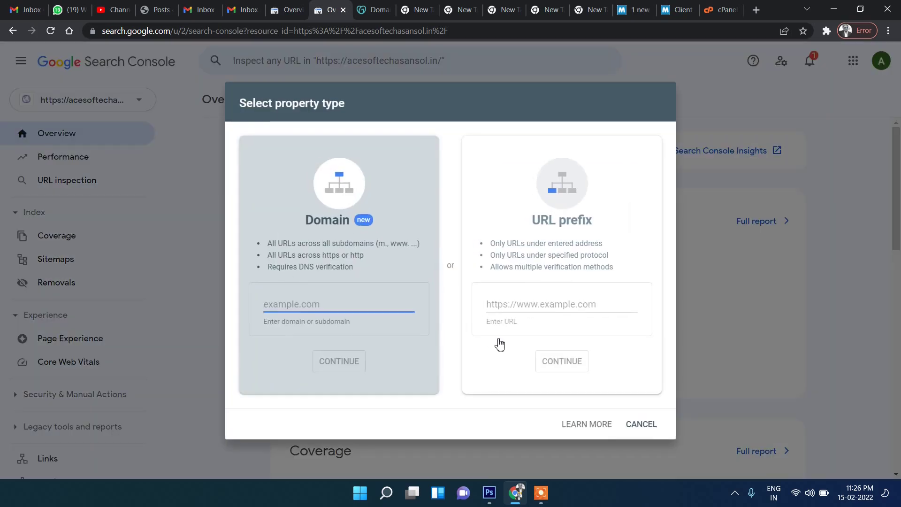
left_click(519, 304)
key("ctrl+v")
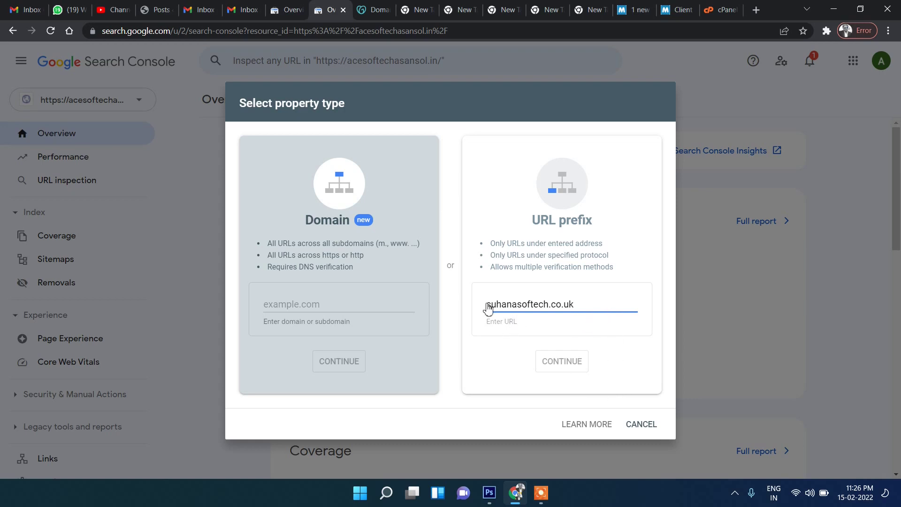
type("www.")
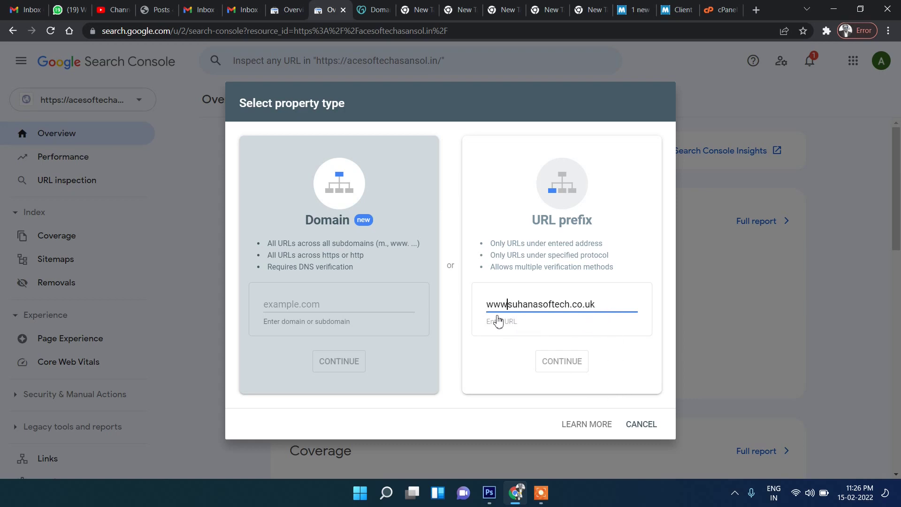
left_click(610, 302)
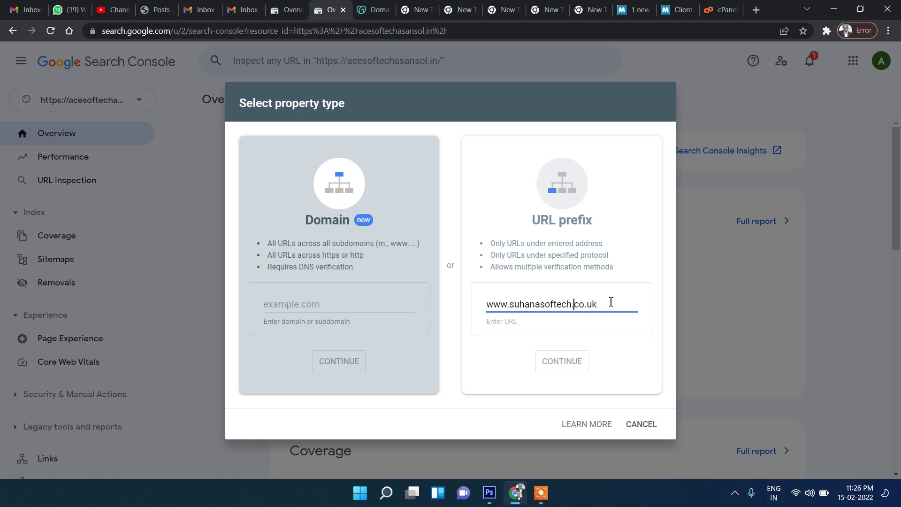
key("Home")
type("http://")
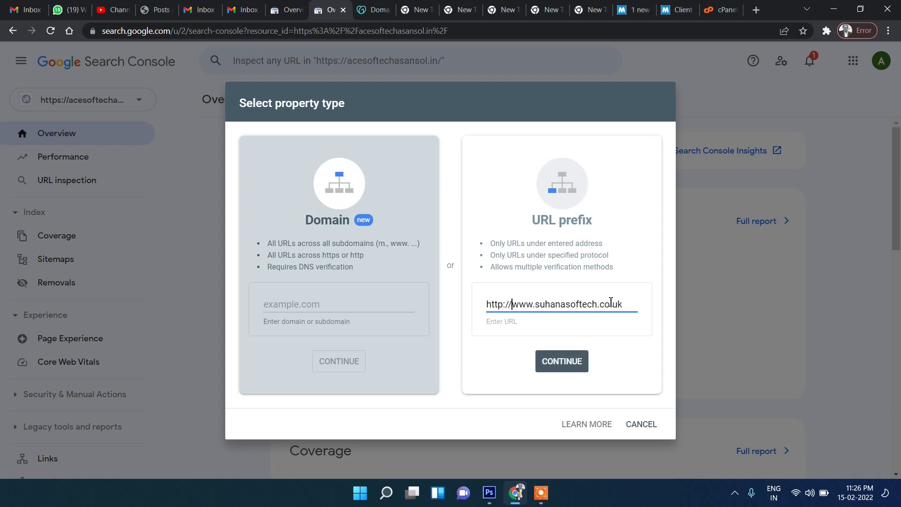
left_click(557, 371)
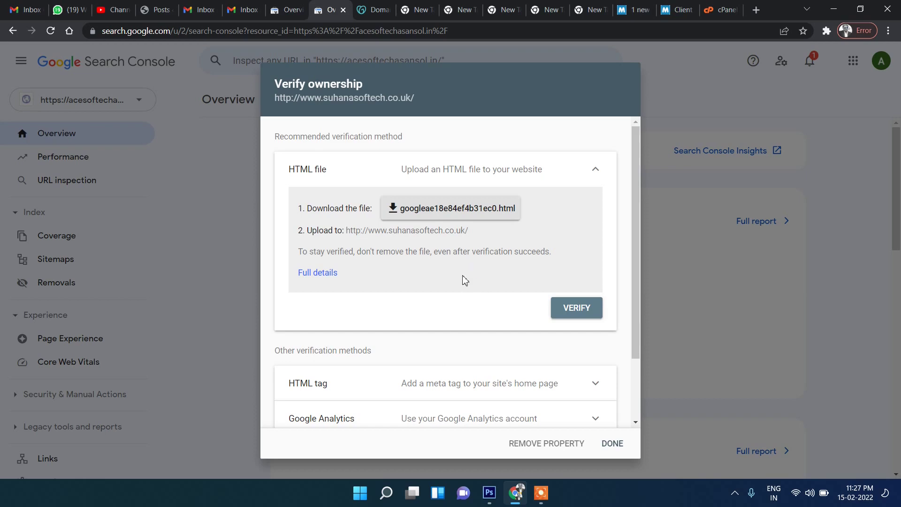
left_click(434, 212)
left_click(756, 10)
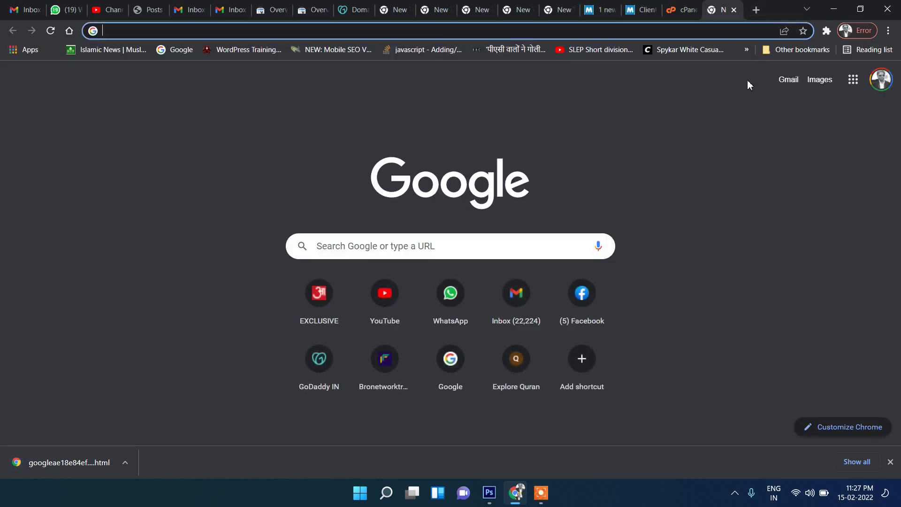
type("host")
key("Return")
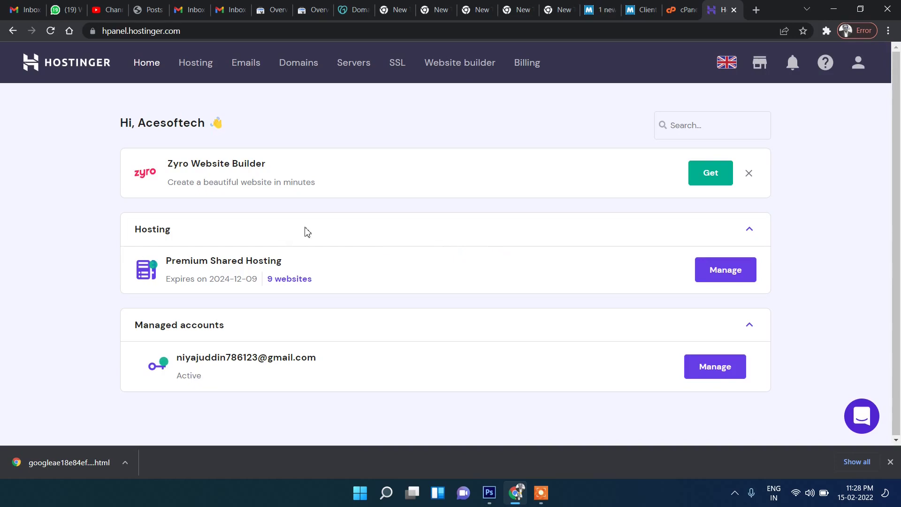
List the hosted websites with 50 items per page and open the management page of suhanasoftech.co.uk.
left_click(198, 67)
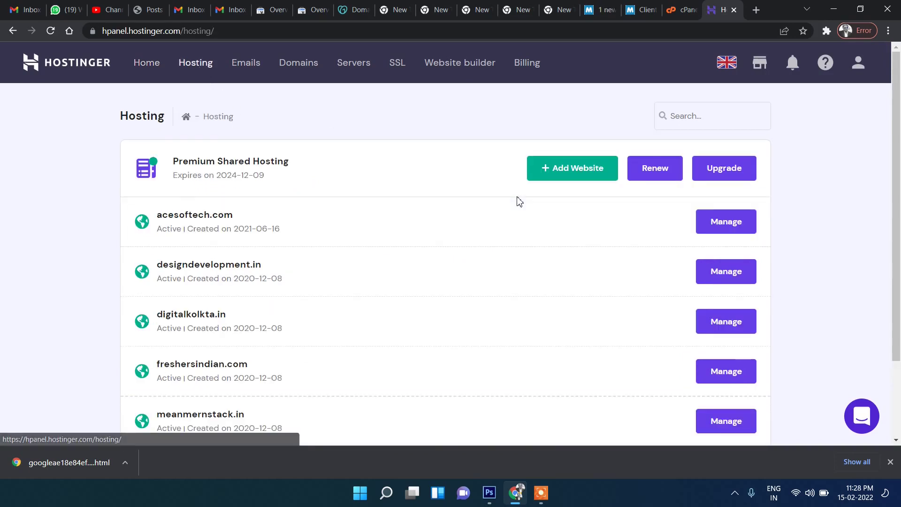
scroll(518, 202, "down", 2)
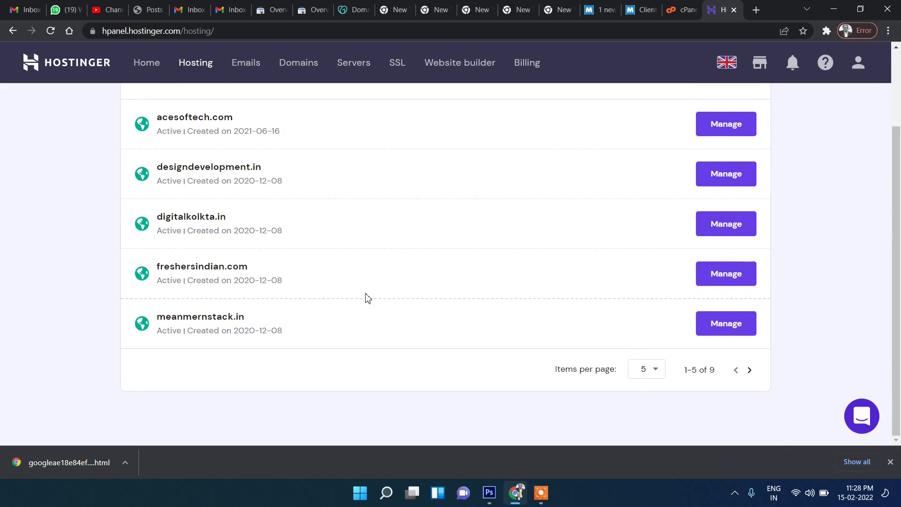
scroll(361, 323, "up", 2)
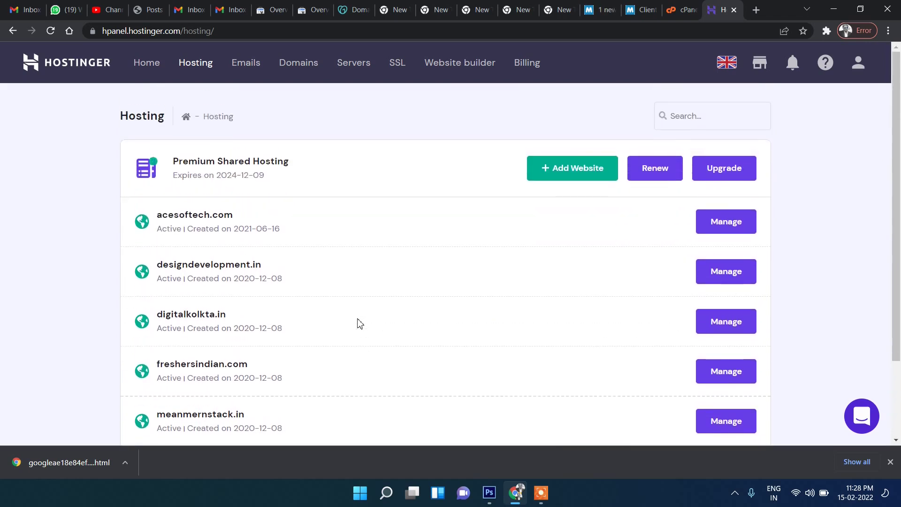
scroll(360, 323, "down", 2)
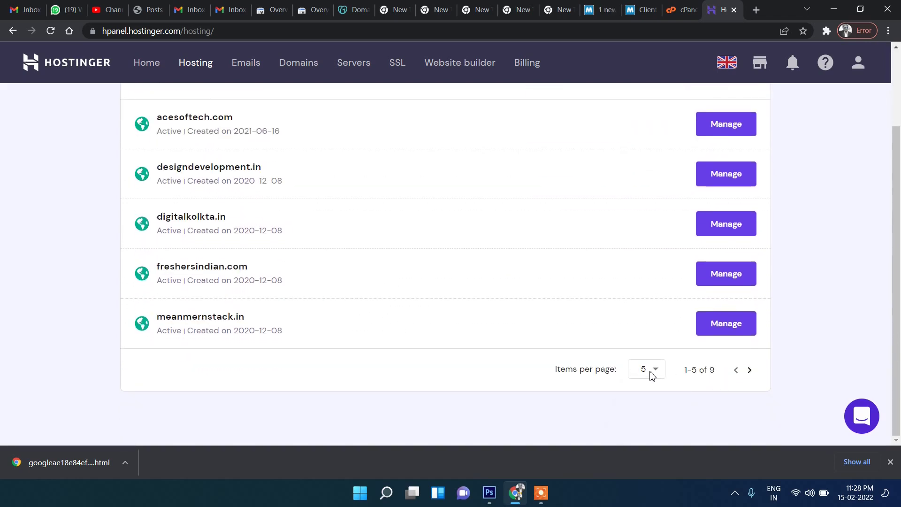
left_click(649, 370)
left_click(645, 420)
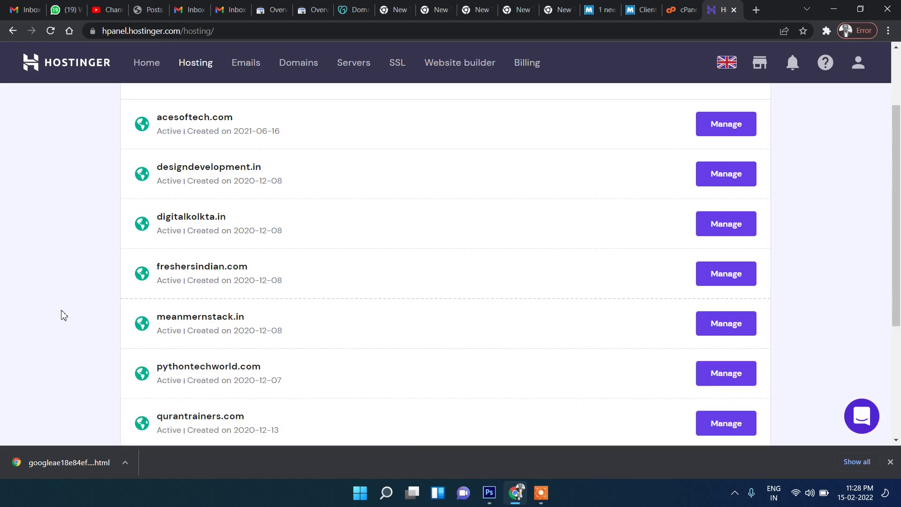
scroll(59, 310, "down", 4)
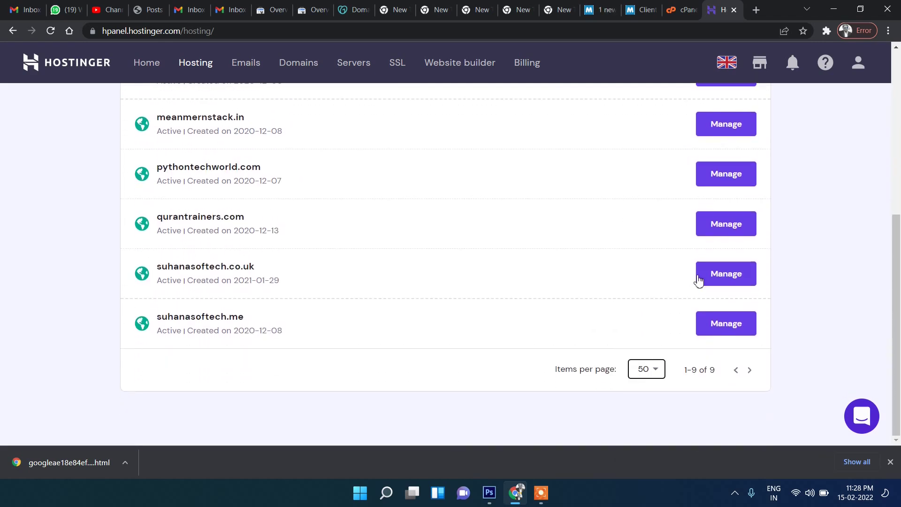
left_click(728, 280)
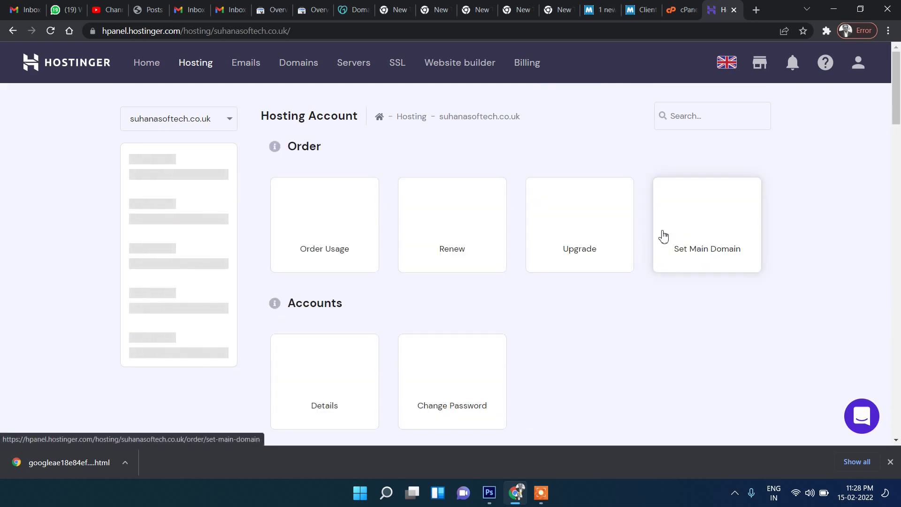
Open the File Manager of the suhanasoftech.co.uk hosting account and go into its public_html folder.
scroll(639, 237, "down", 7)
scroll(533, 249, "down", 5)
scroll(534, 250, "up", 7)
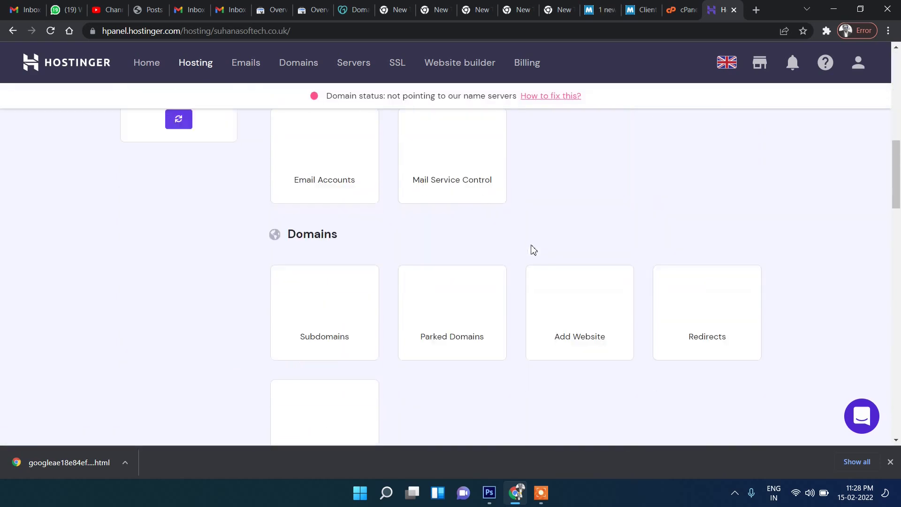
scroll(532, 249, "up", 3)
scroll(530, 250, "down", 13)
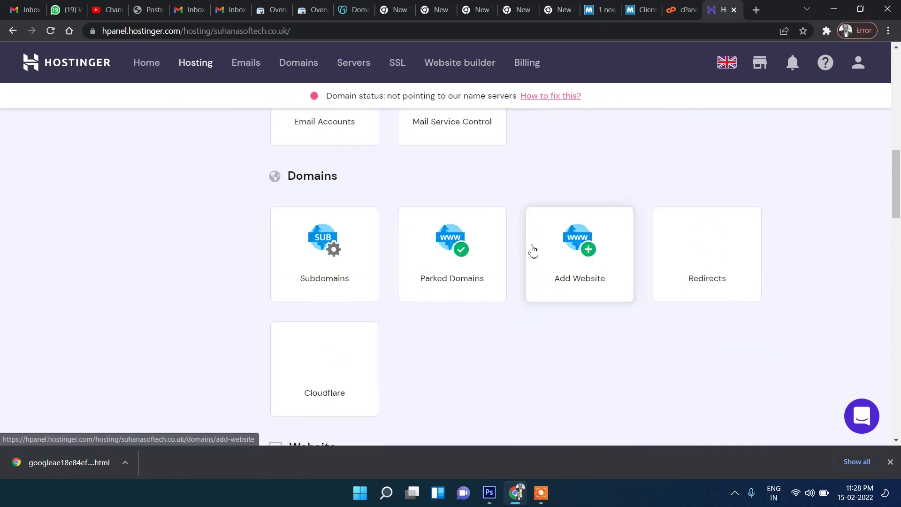
scroll(492, 278, "down", 6)
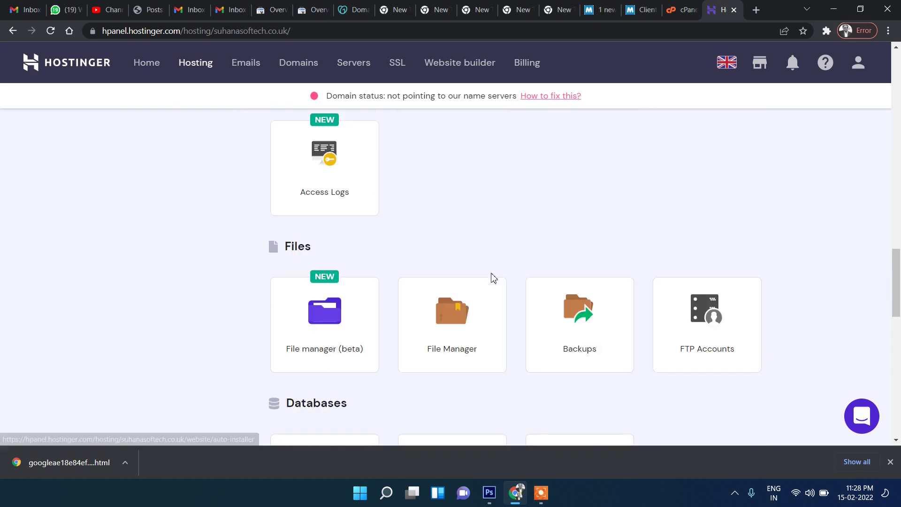
left_click(436, 323)
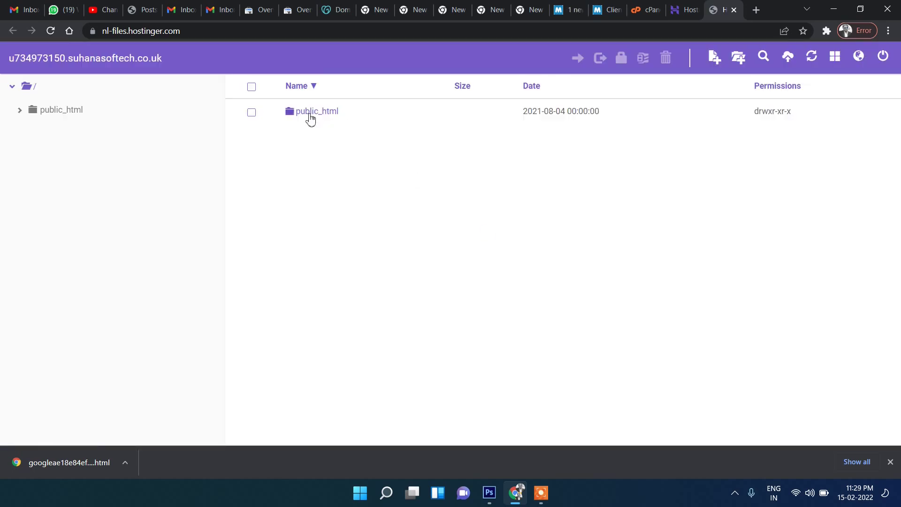
double_click(307, 114)
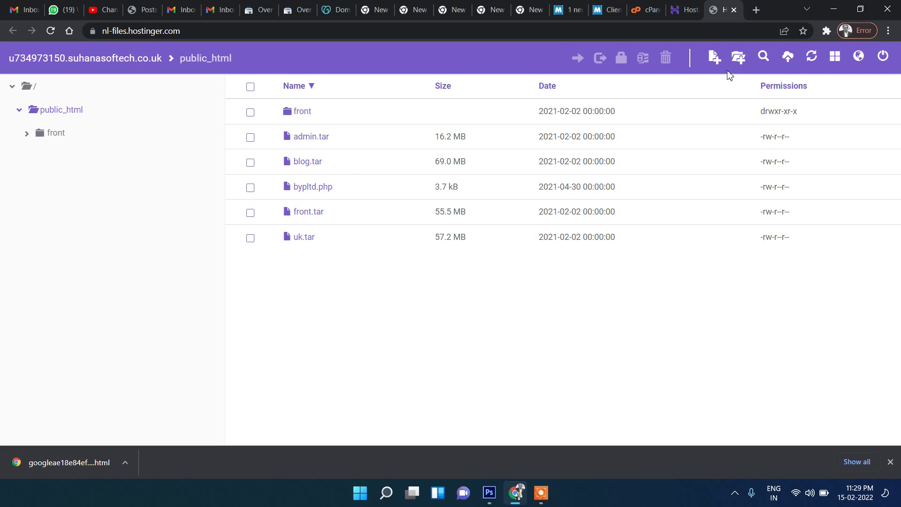
Upload the downloaded Google HTML verification file from the Downloads folder into public_html.
left_click(788, 57)
left_click(445, 139)
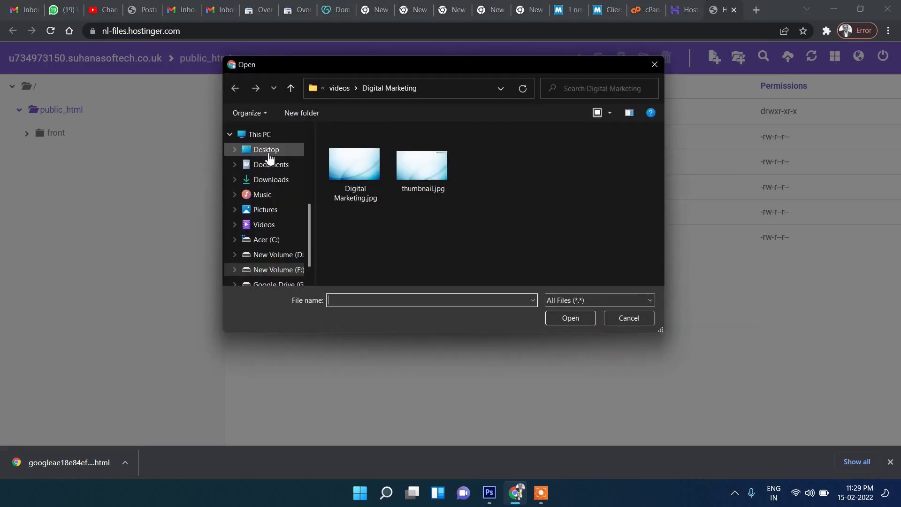
left_click(266, 149)
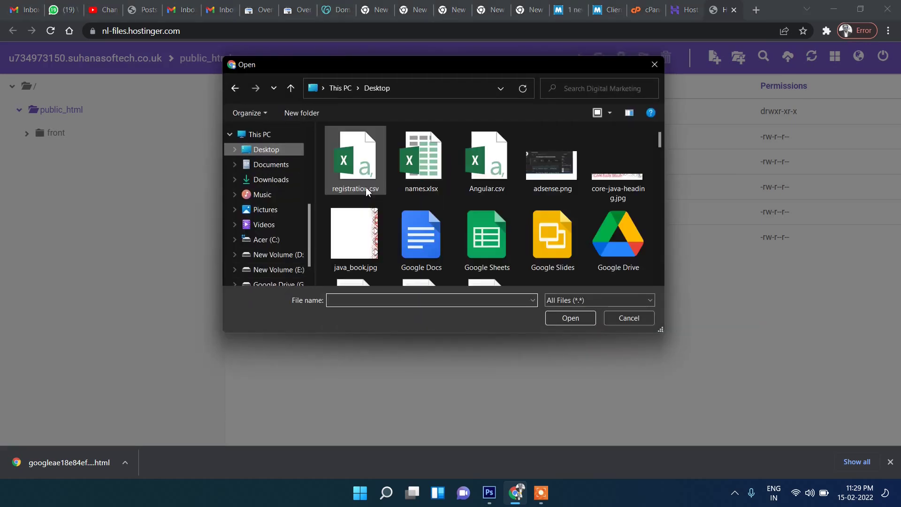
left_click(270, 165)
left_click(271, 179)
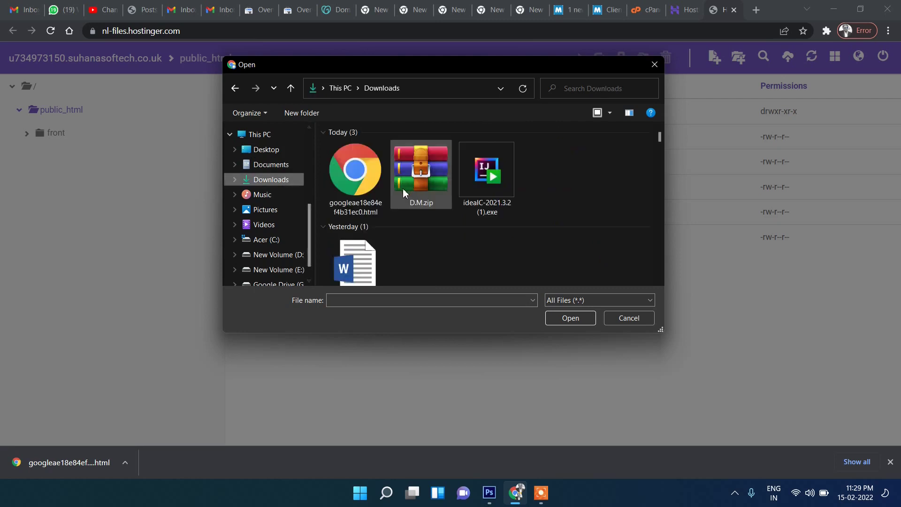
left_click(355, 175)
left_click(565, 318)
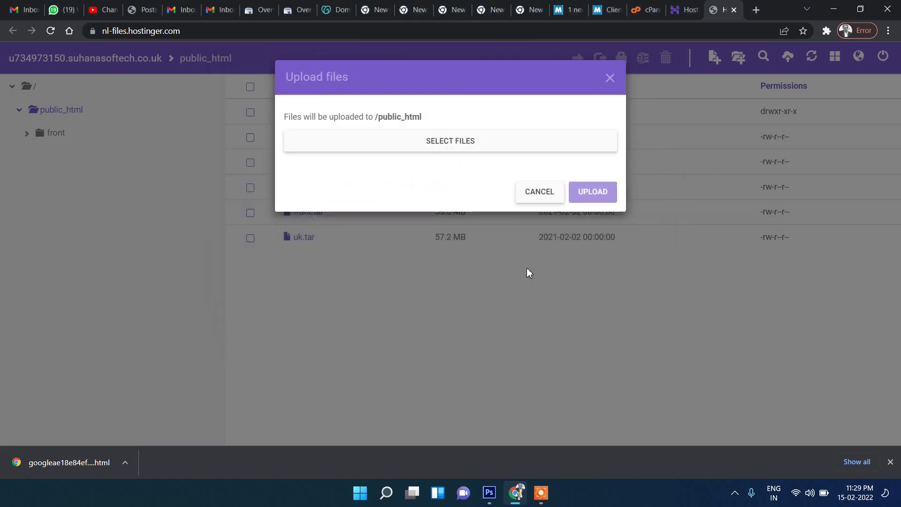
left_click(600, 249)
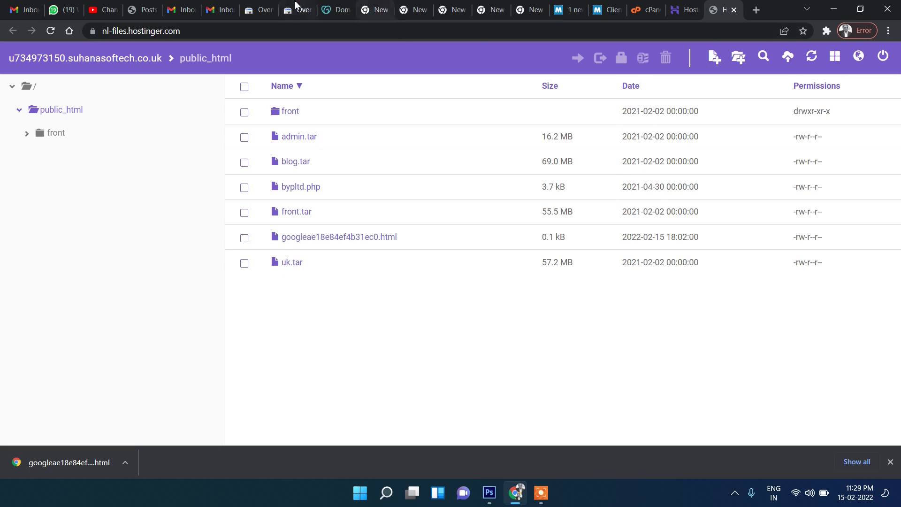
left_click(296, 9)
left_click(569, 311)
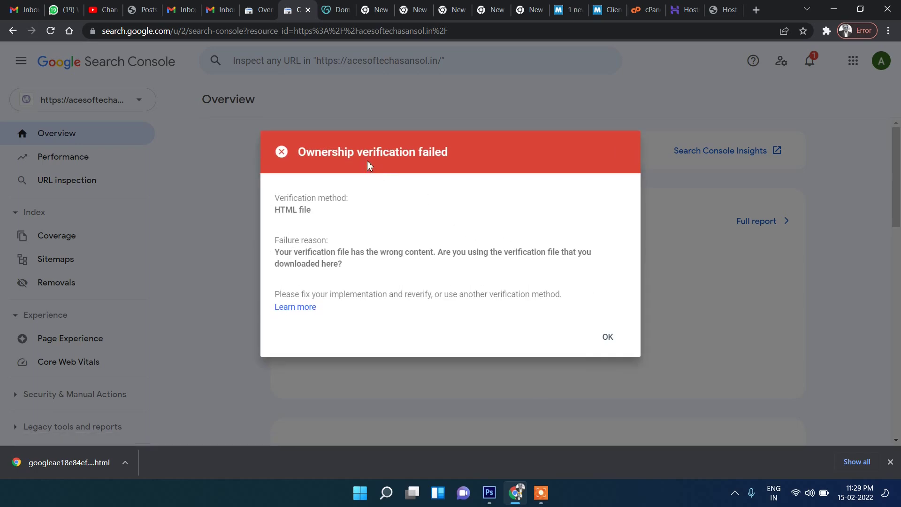
double_click(351, 153)
left_click(629, 378)
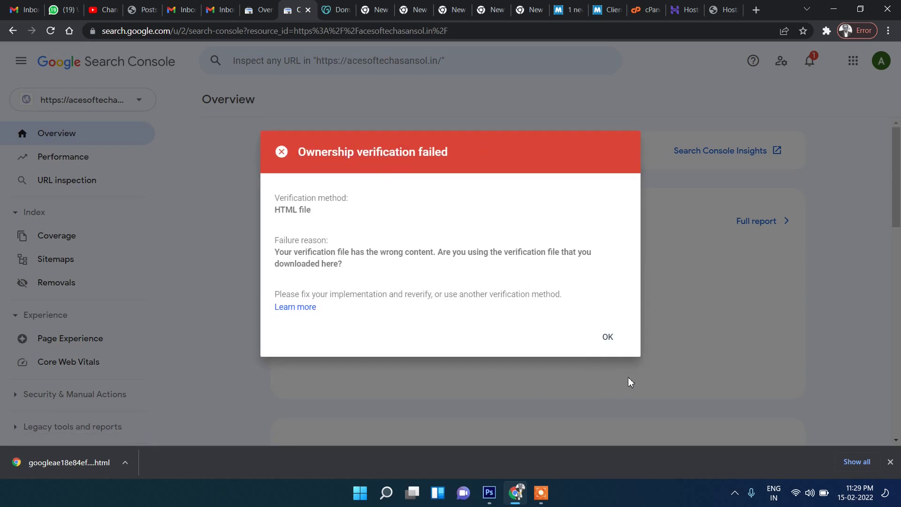
left_click(607, 339)
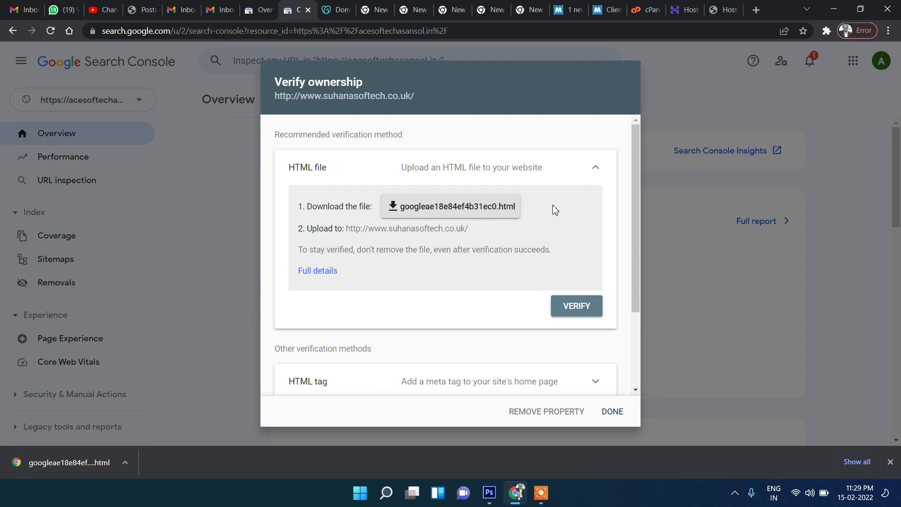
Open the live suhanasoftech.co.uk site and compare it with the Hostinger account page and the files in public_html.
left_click(407, 228)
scroll(334, 159, "down", 10)
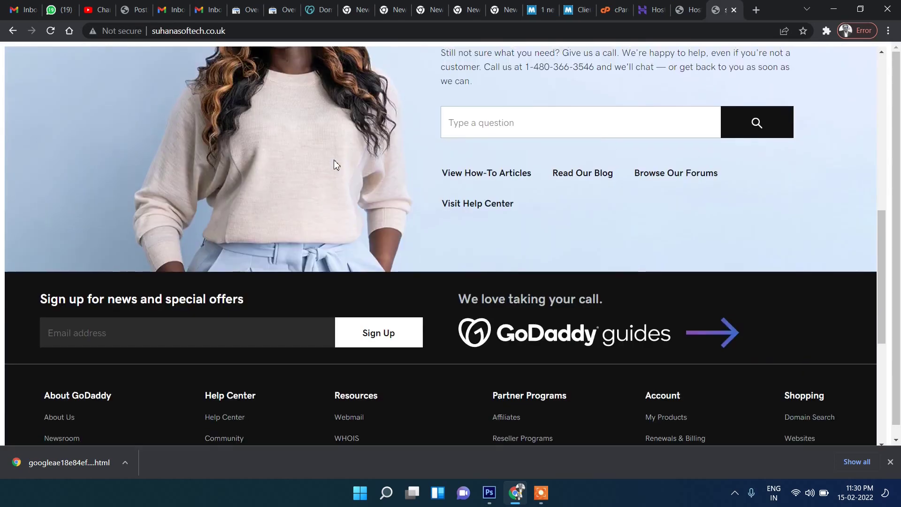
scroll(333, 160, "up", 10)
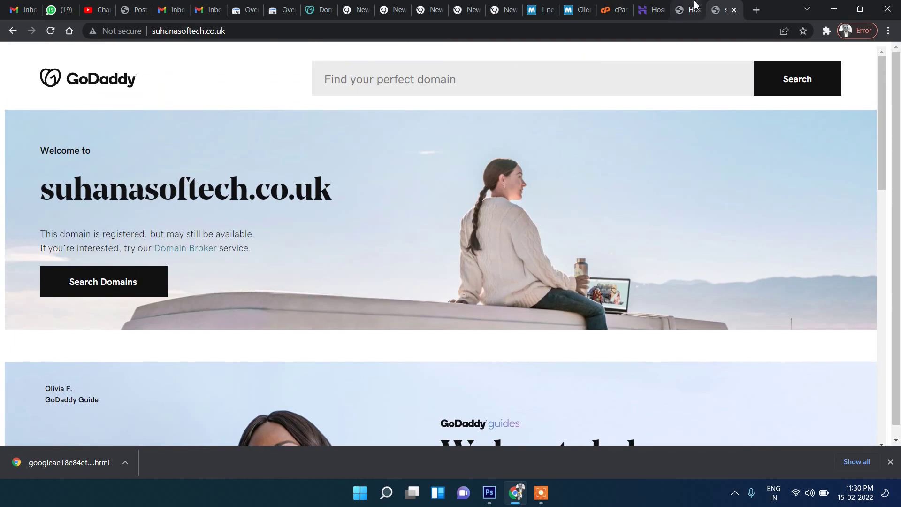
left_click(651, 10)
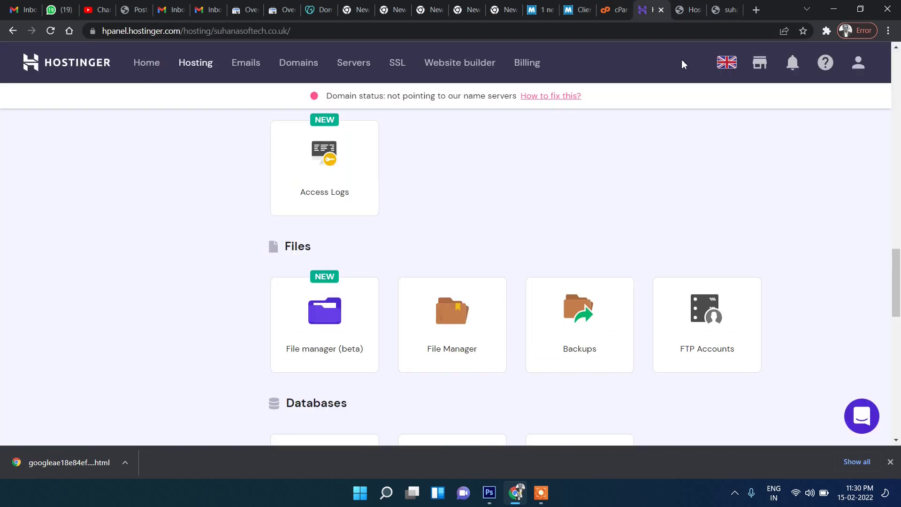
left_click(726, 9)
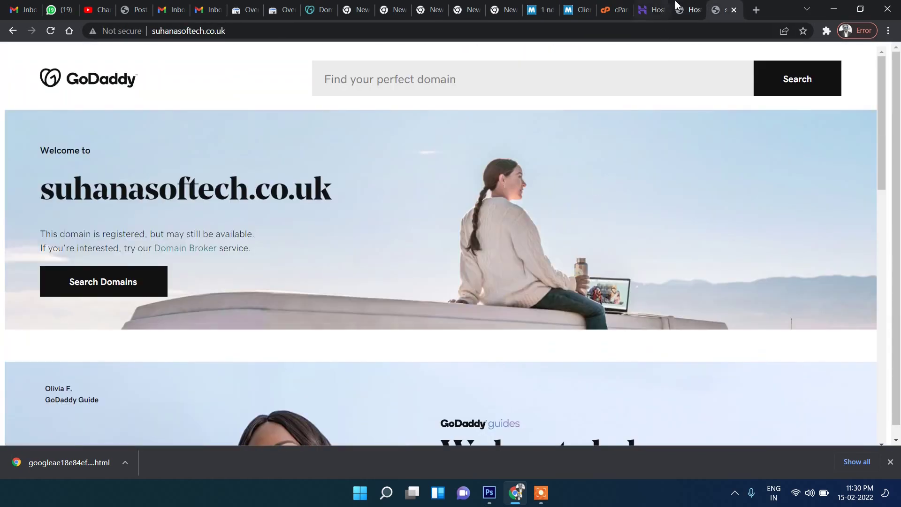
left_click(677, 7)
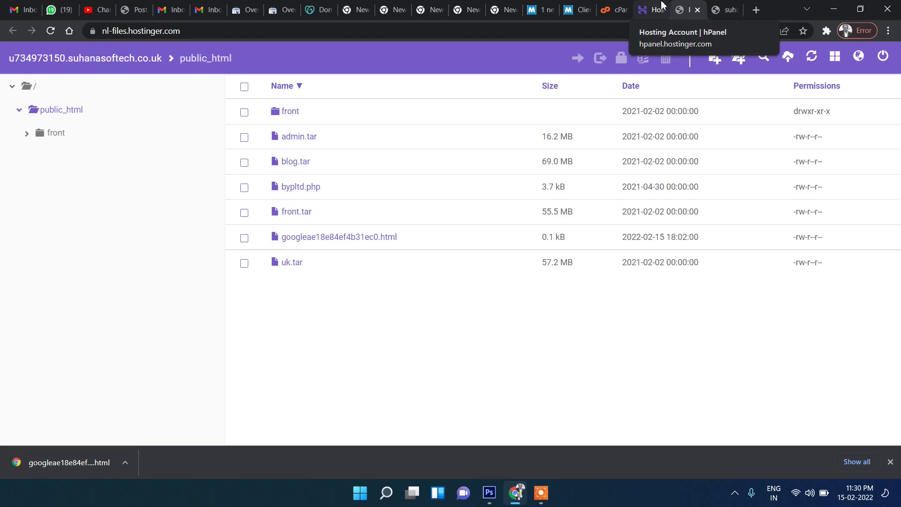
Switch to GoDaddy and look through the My Domains list for suhanasoftech.co.uk.
left_click(311, 10)
scroll(86, 297, "down", 1)
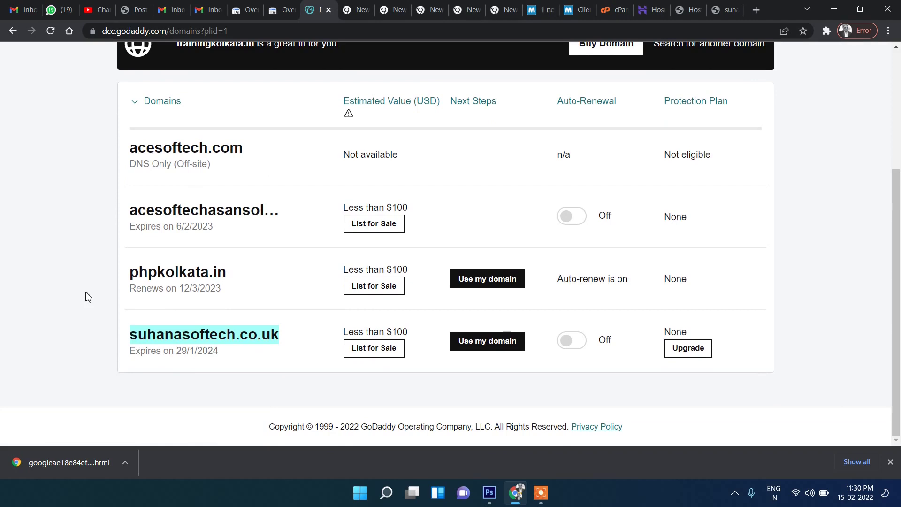
scroll(86, 296, "up", 4)
scroll(86, 297, "down", 2)
scroll(86, 296, "up", 2)
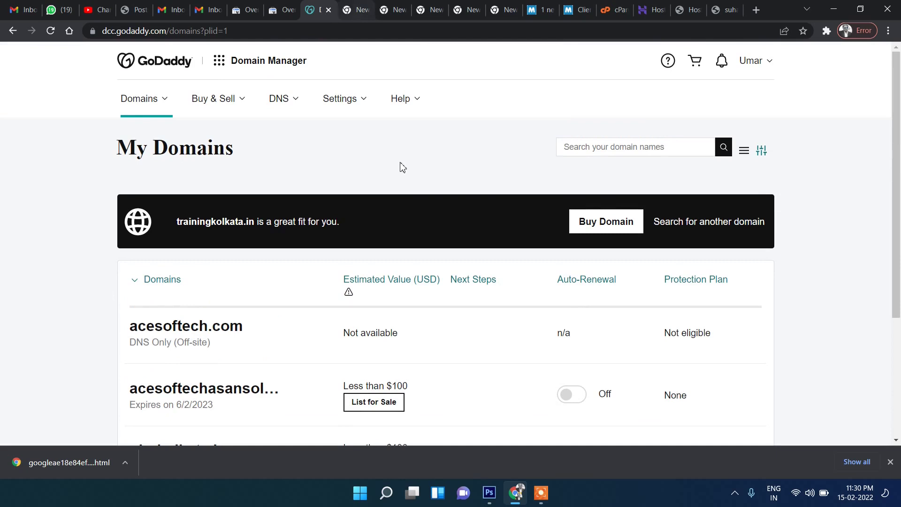
left_click(291, 5)
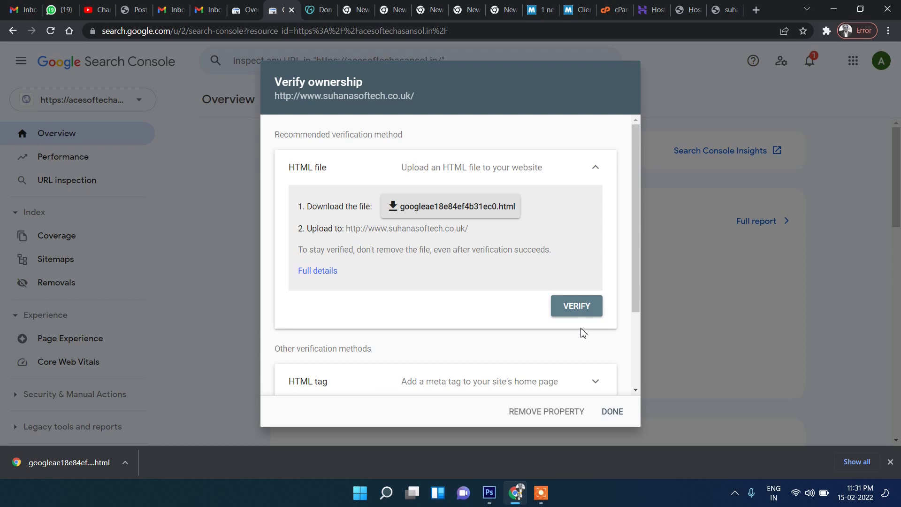
left_click(619, 415)
left_click(110, 102)
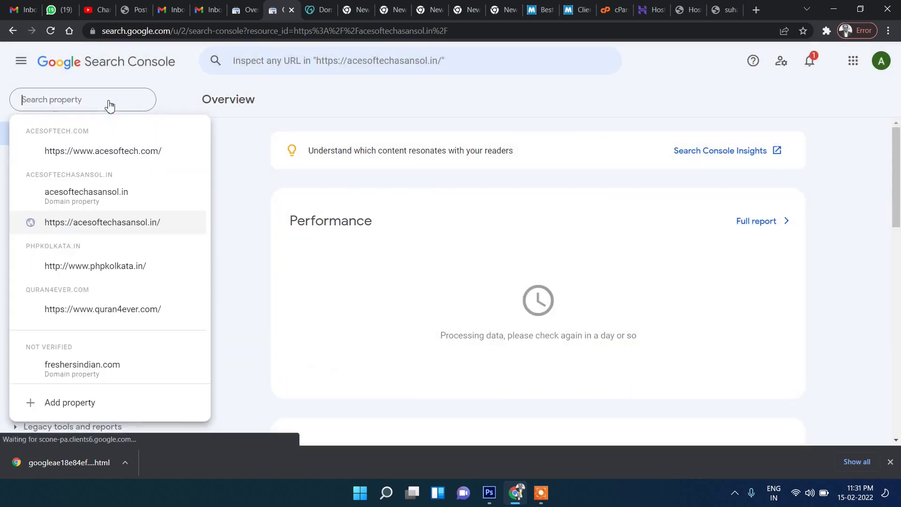
scroll(150, 249, "down", 3)
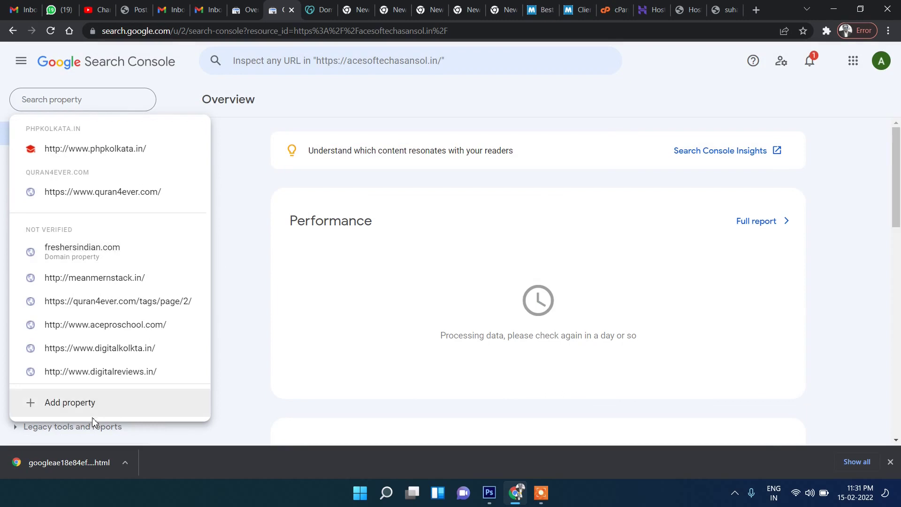
Start adding a URL prefix property and copy the tutorialrays.com/wp/ address from the WordPress posts page.
left_click(80, 402)
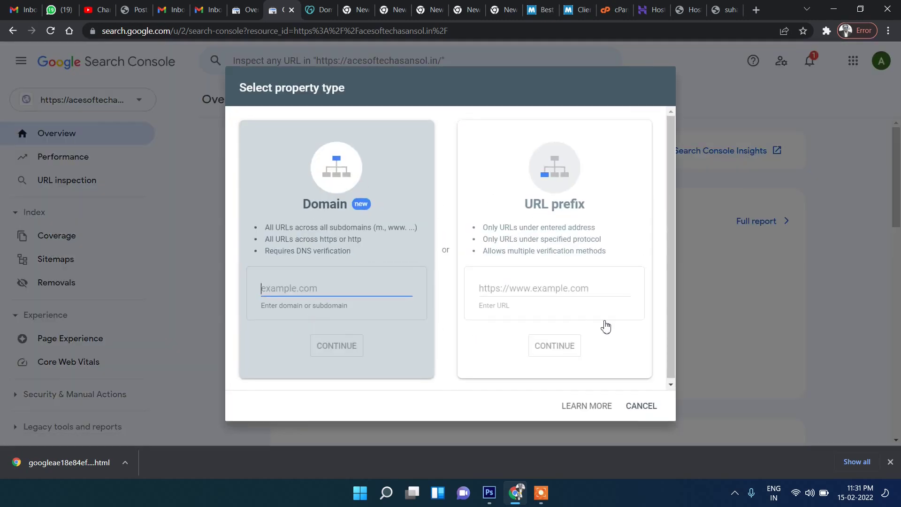
left_click(524, 288)
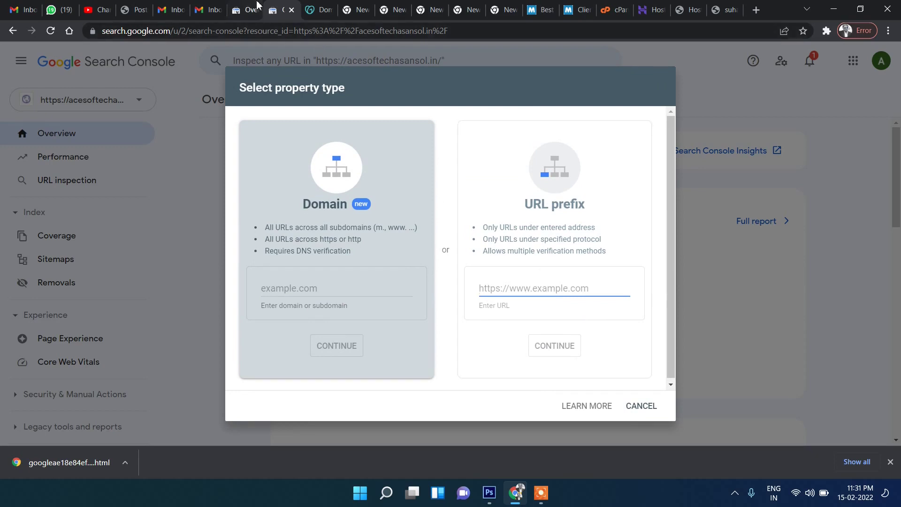
left_click(134, 9)
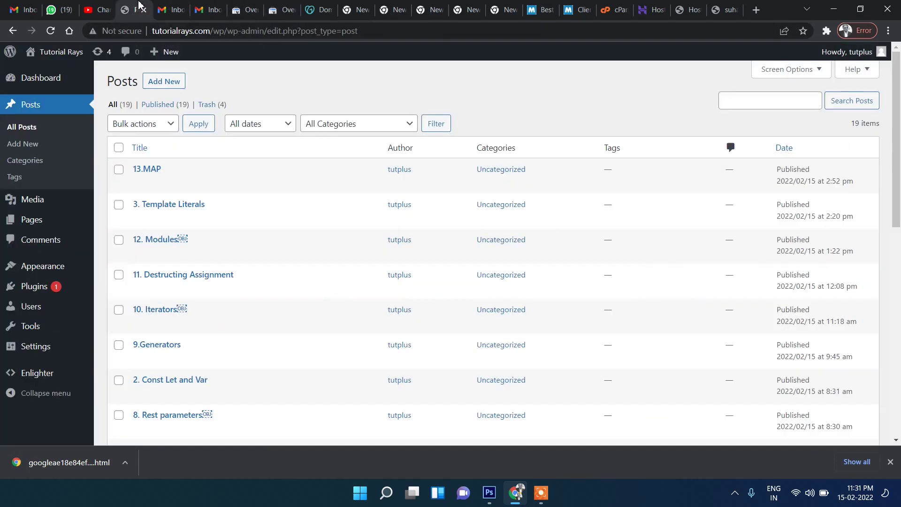
left_click_drag(232, 34, 141, 36)
key("ctrl+c")
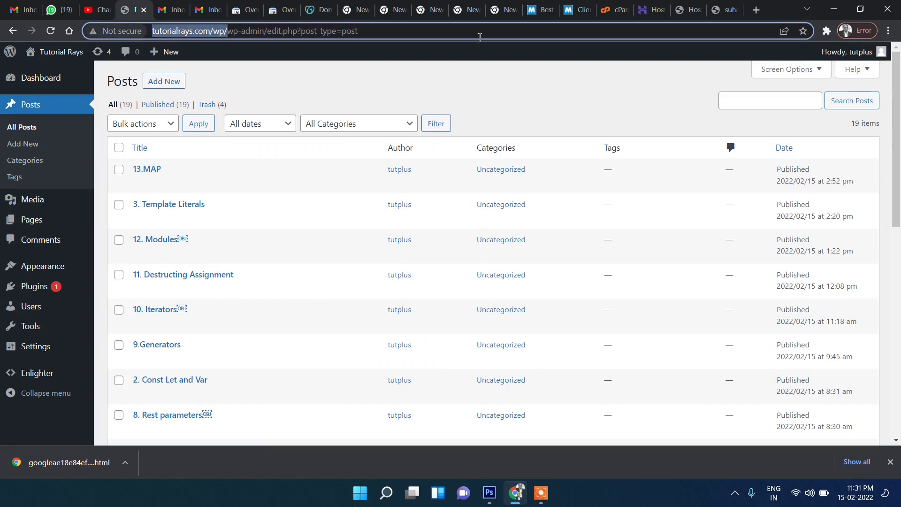
Close the open suhanasoftech.co.uk, Hostinger, cPanel and MilesWeb pages.
left_click(727, 9)
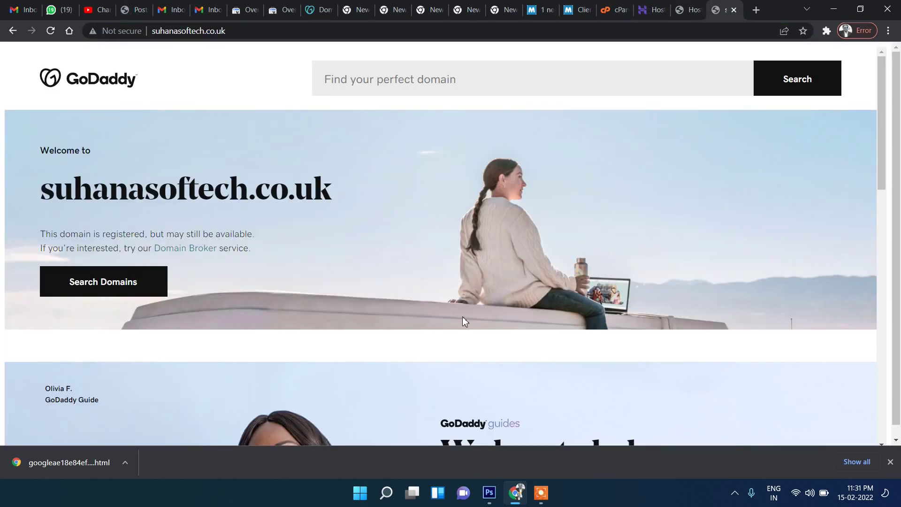
left_click(734, 10)
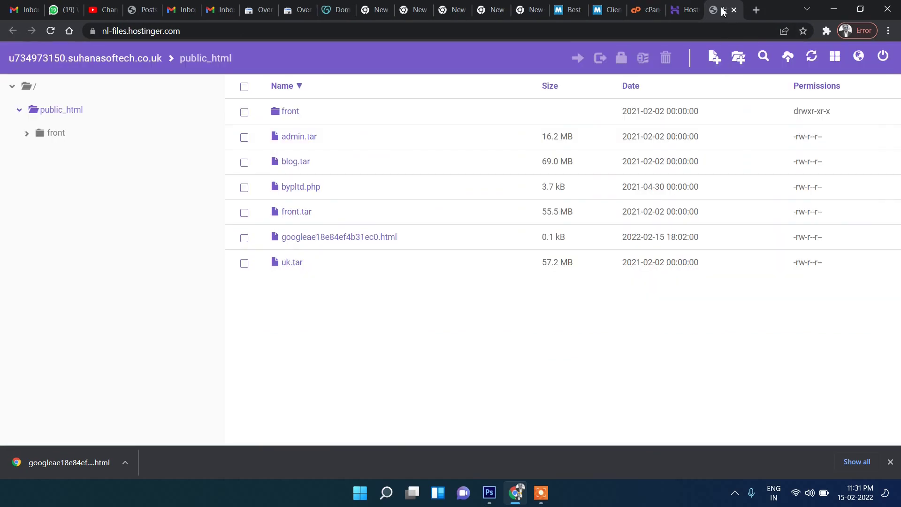
left_click(734, 9)
left_click(733, 10)
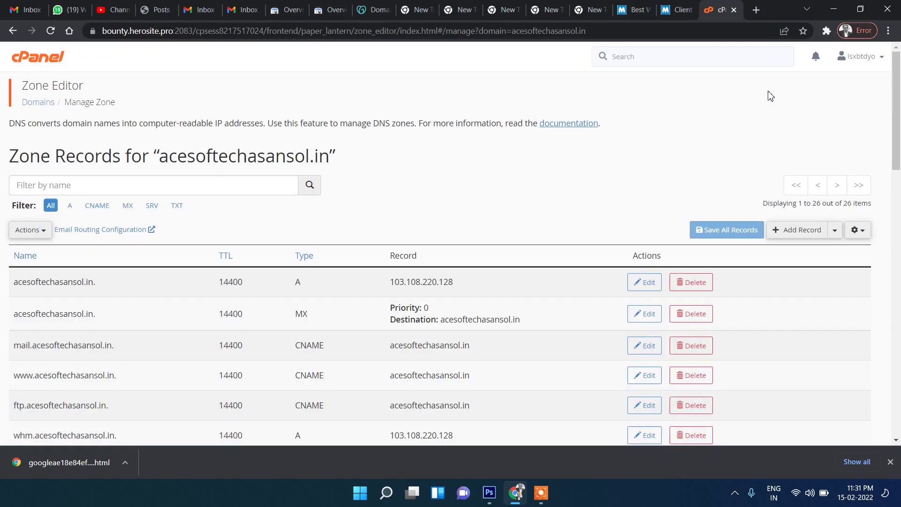
left_click(733, 10)
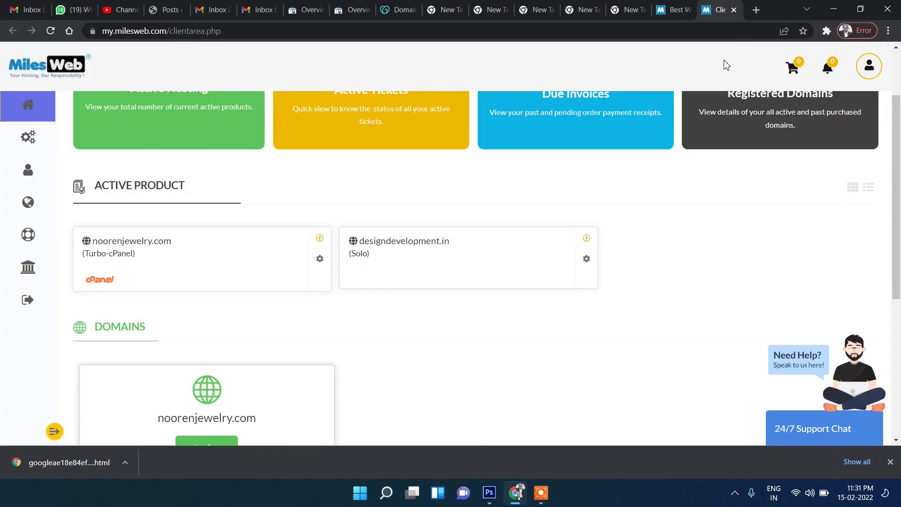
left_click(733, 9)
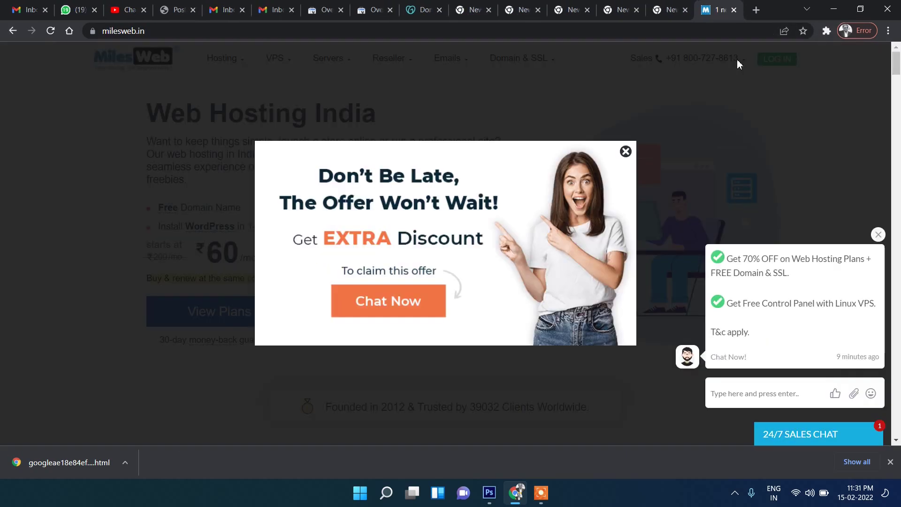
left_click(733, 10)
left_click(401, 10)
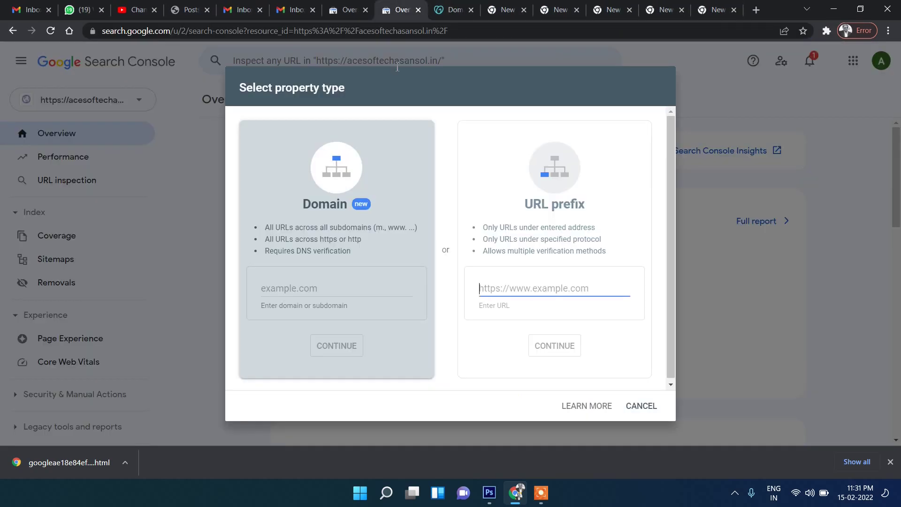
key("ctrl+v")
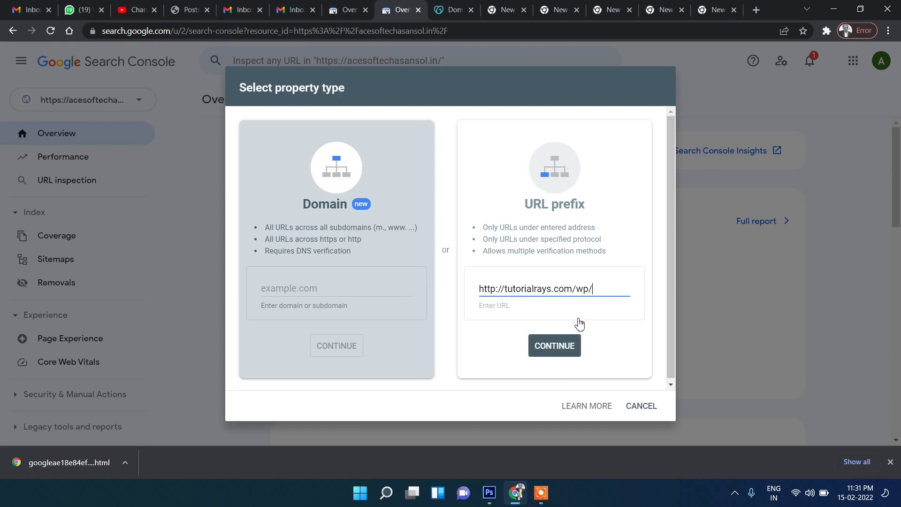
left_click(552, 353)
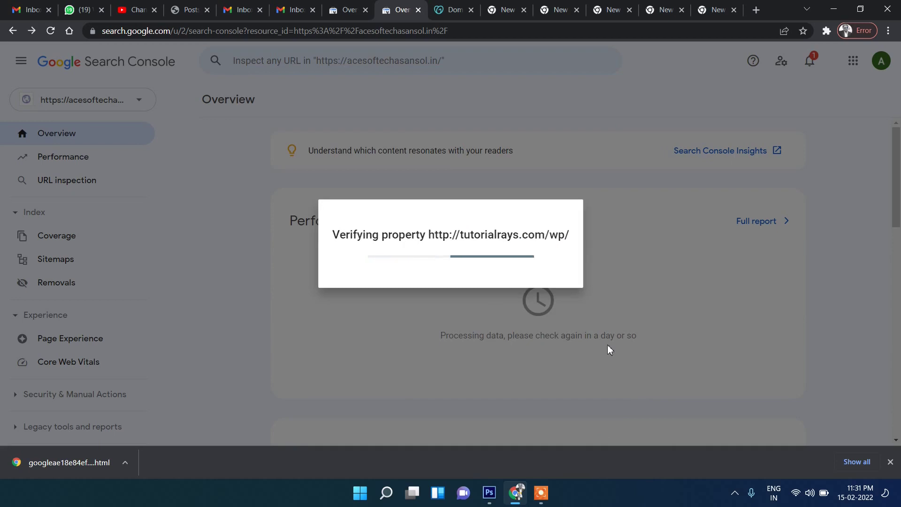
scroll(471, 329, "down", 2)
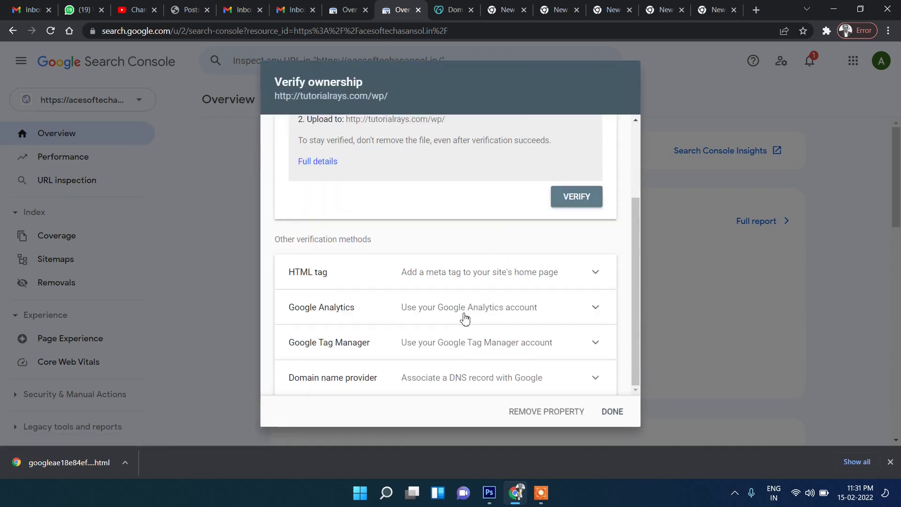
left_click(318, 276)
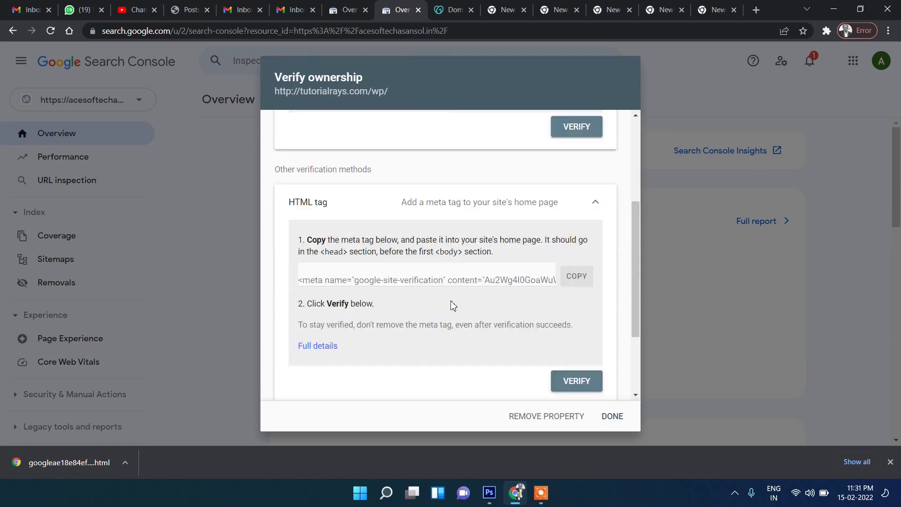
left_click(580, 230)
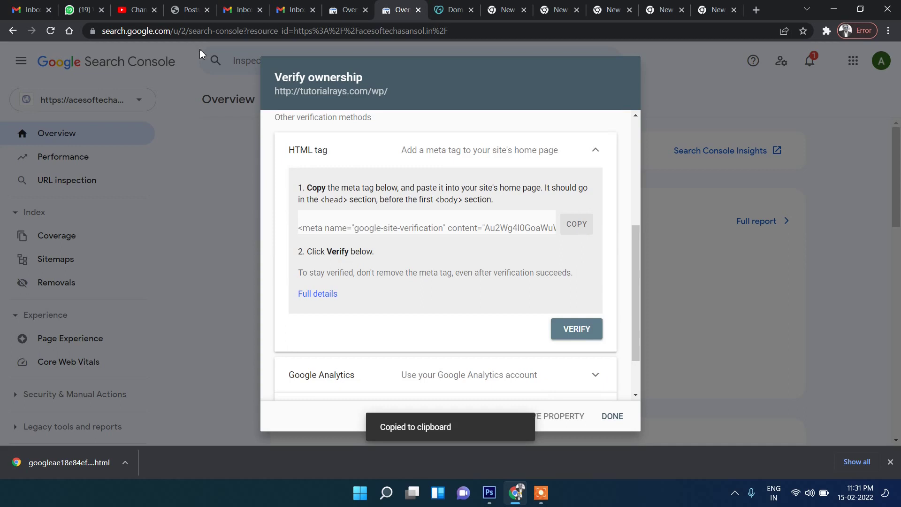
Switch to the WordPress admin and open the Educational Zone theme's header.php in the Theme File Editor.
left_click(187, 9)
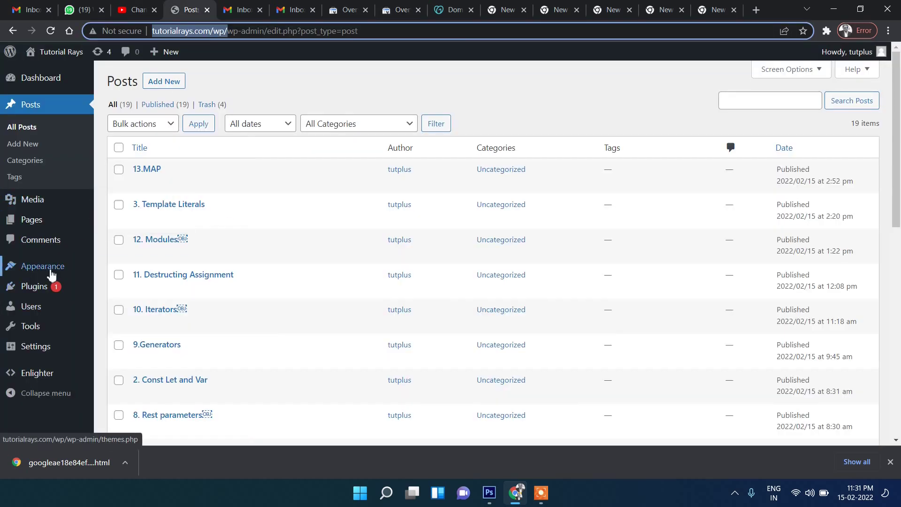
mouse_move(24, 271)
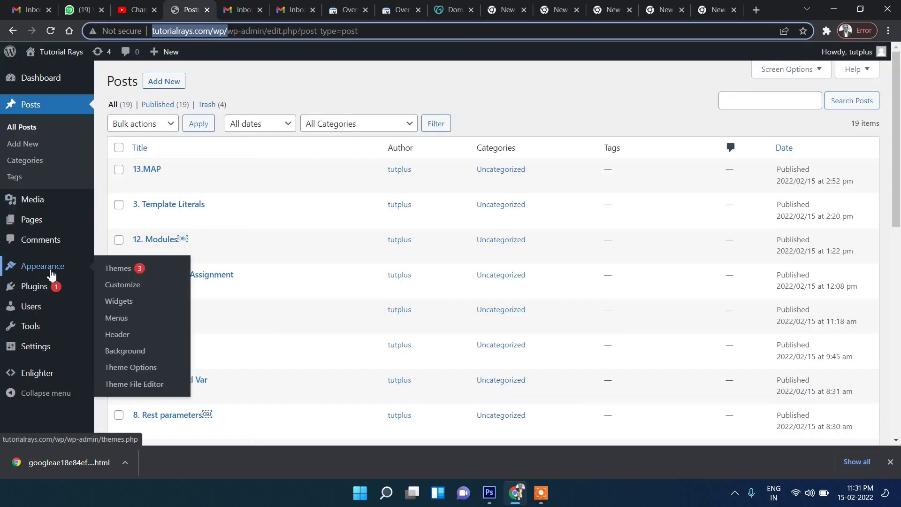
left_click(121, 390)
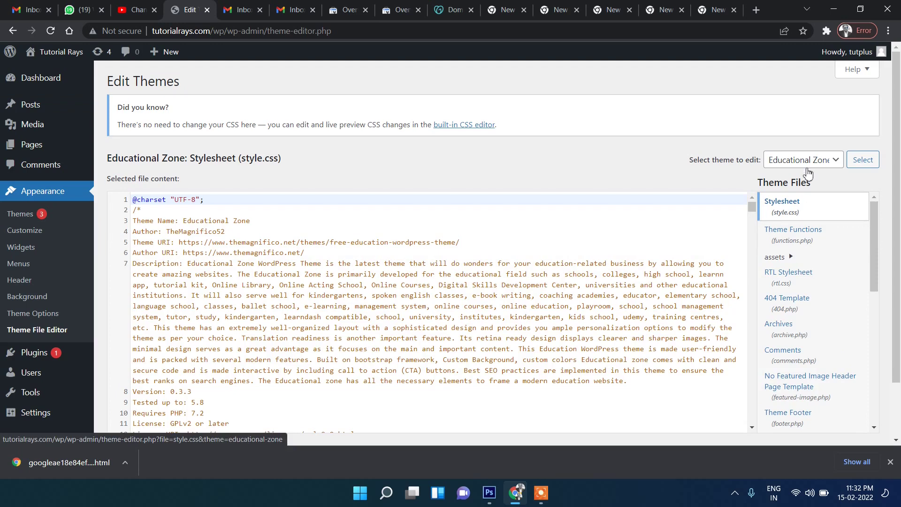
left_click(808, 162)
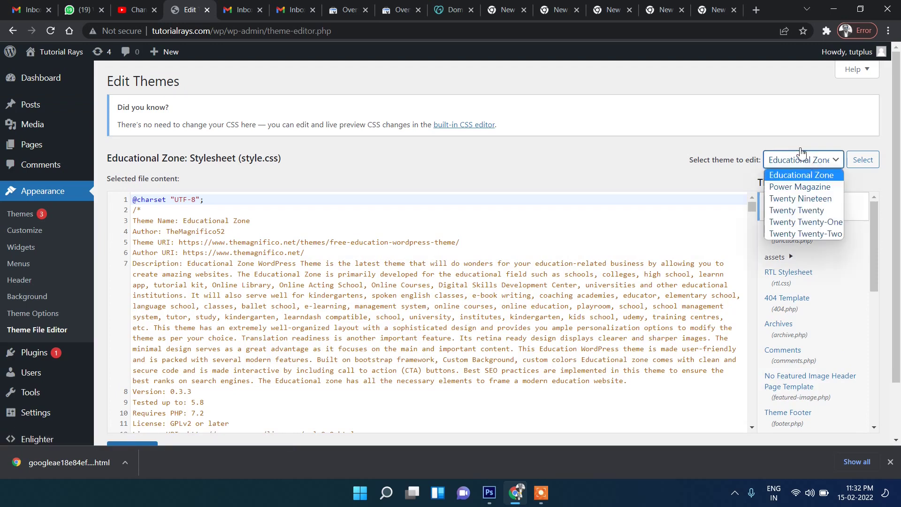
left_click(780, 165)
scroll(835, 264, "down", 4)
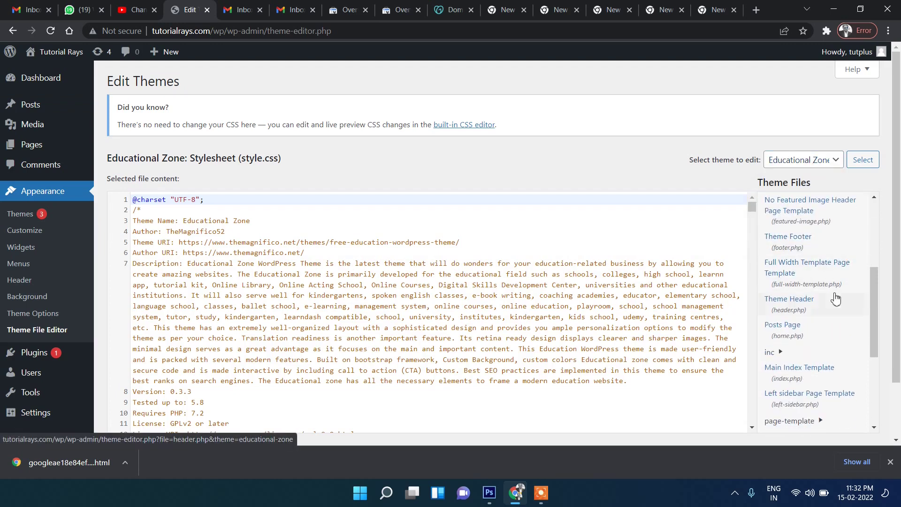
left_click(792, 306)
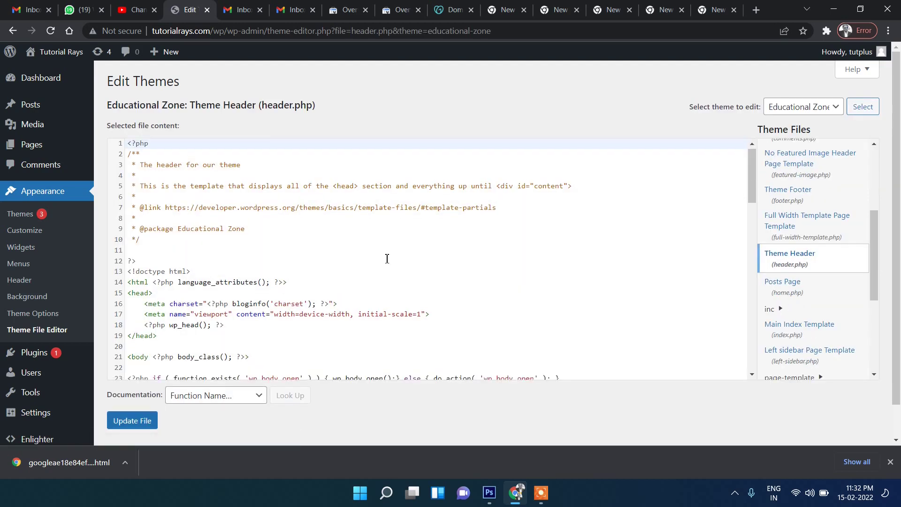
Paste the copied google-site-verification meta tag on a new unindented line just above </head> in header.php and update the file.
scroll(280, 258, "down", 3)
left_click(445, 201)
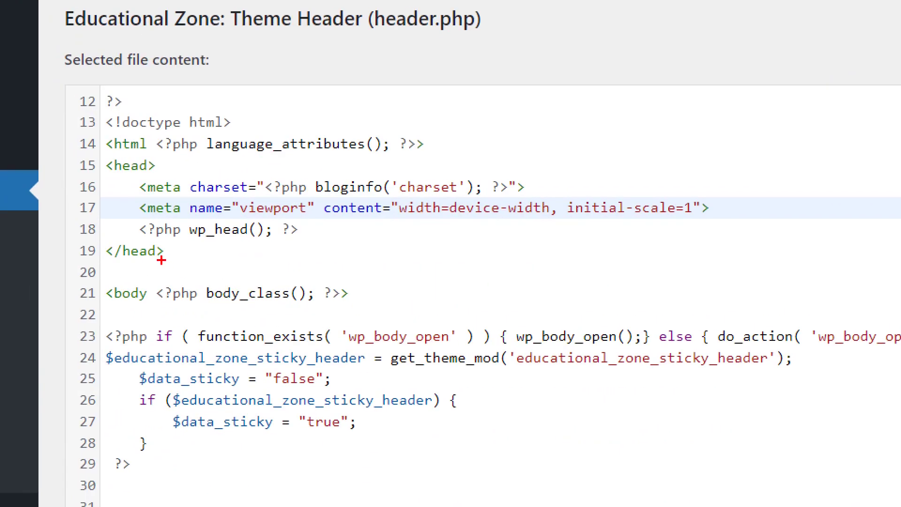
left_click_drag(161, 251, 207, 253)
left_click(358, 230)
key("Return")
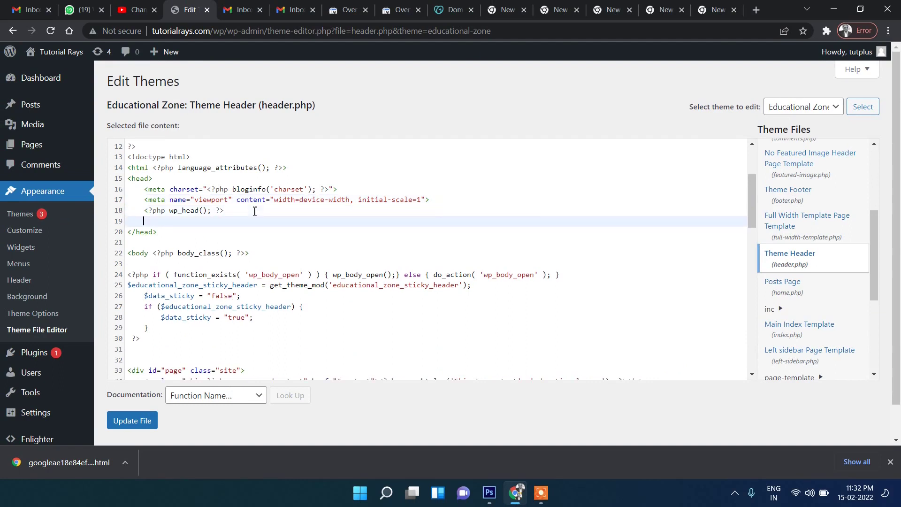
key("ctrl+v")
key("shift+Home")
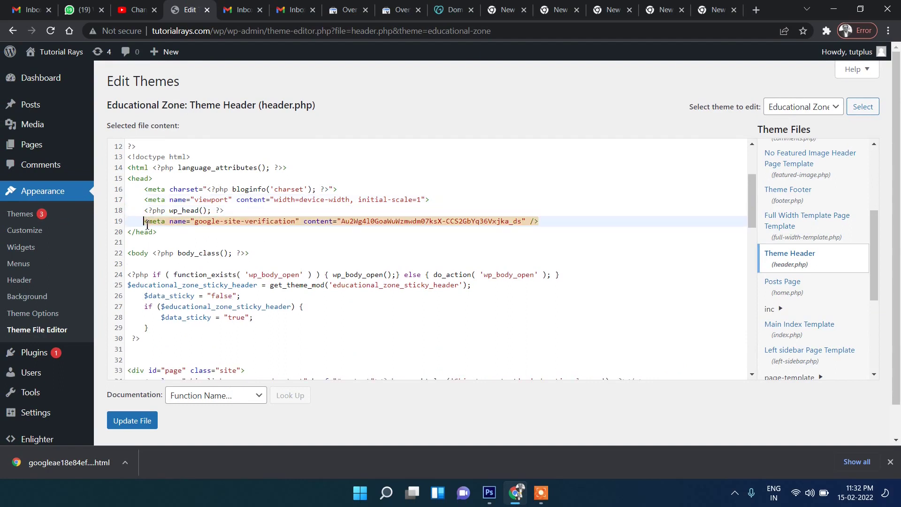
key("shift+Tab")
left_click(141, 421)
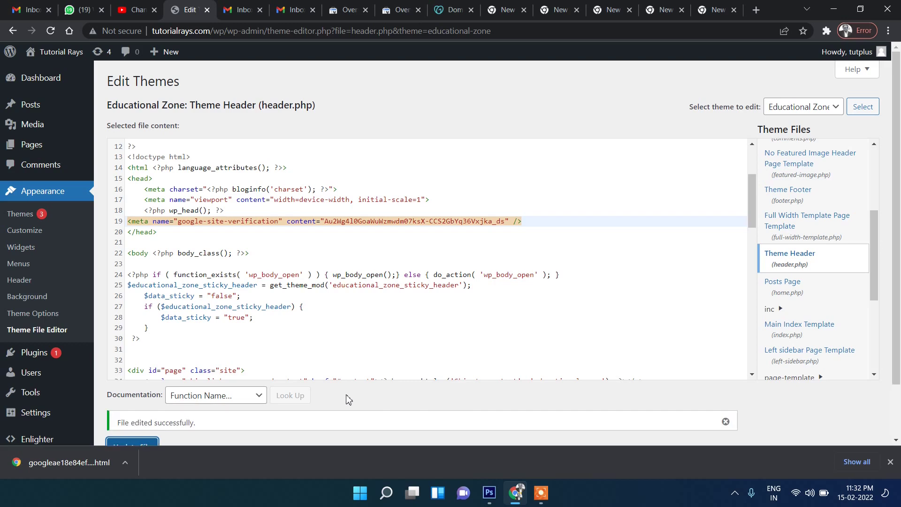
left_click(728, 14)
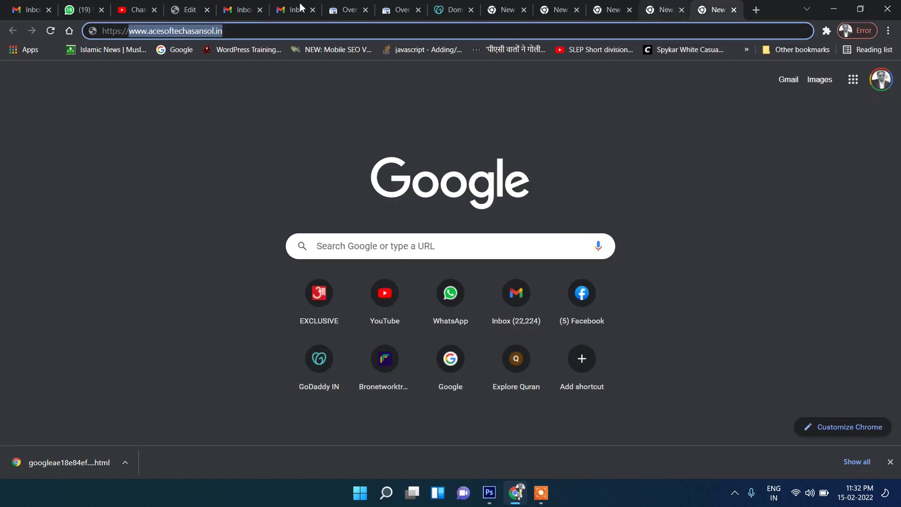
left_click(350, 10)
left_click(399, 10)
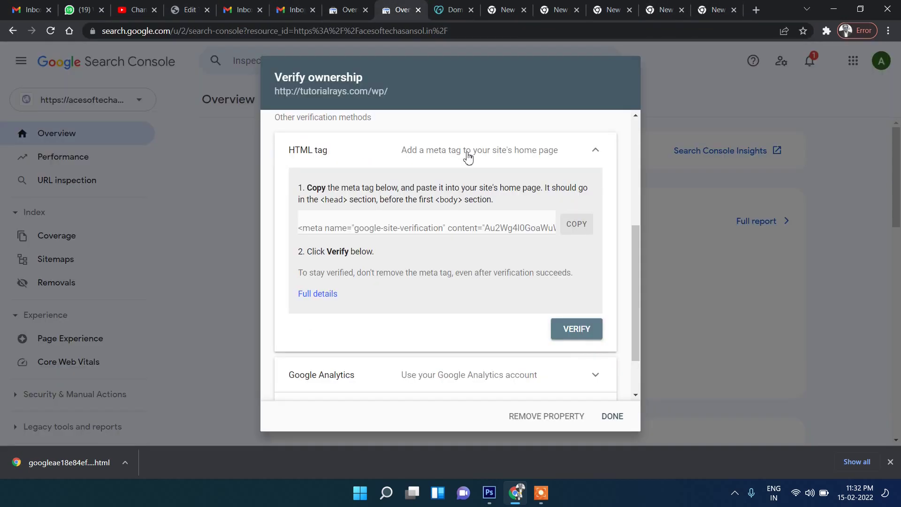
left_click(577, 331)
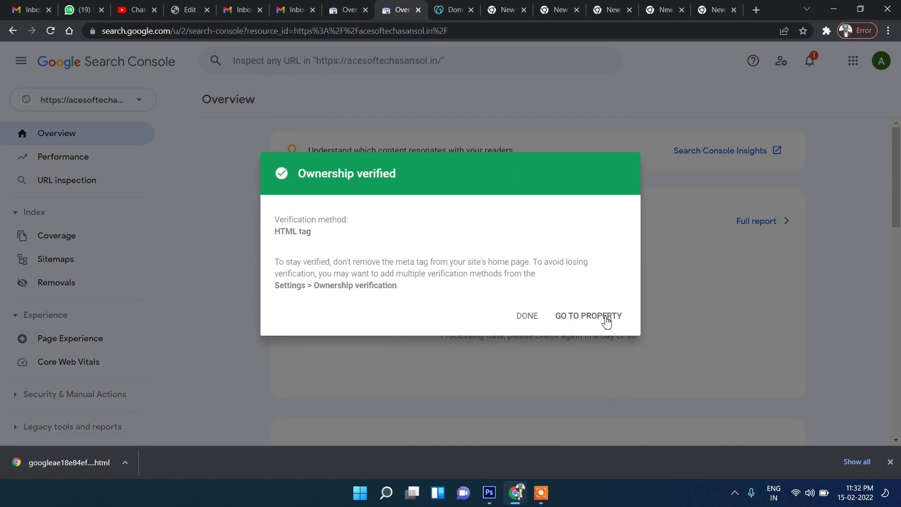
left_click(602, 321)
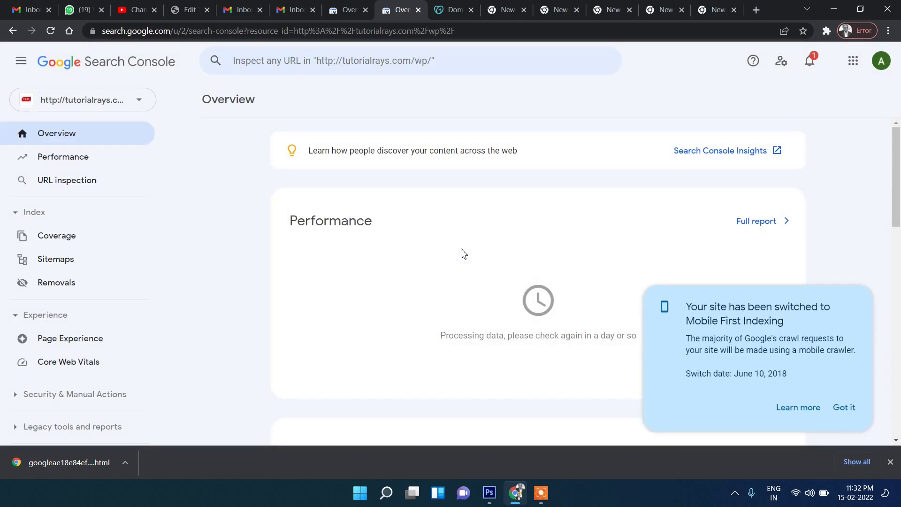
left_click(844, 408)
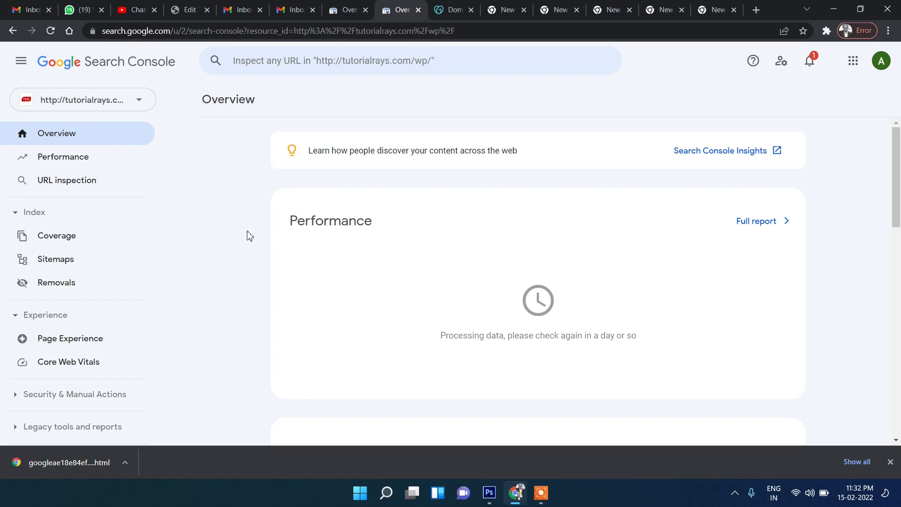
left_click_drag(283, 215, 446, 227)
left_click(448, 227)
left_click_drag(266, 233, 400, 233)
left_click(405, 232)
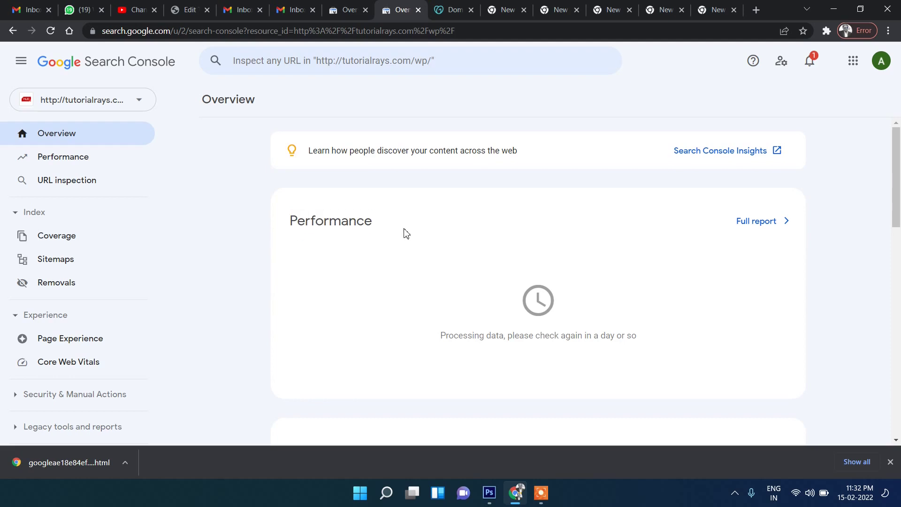